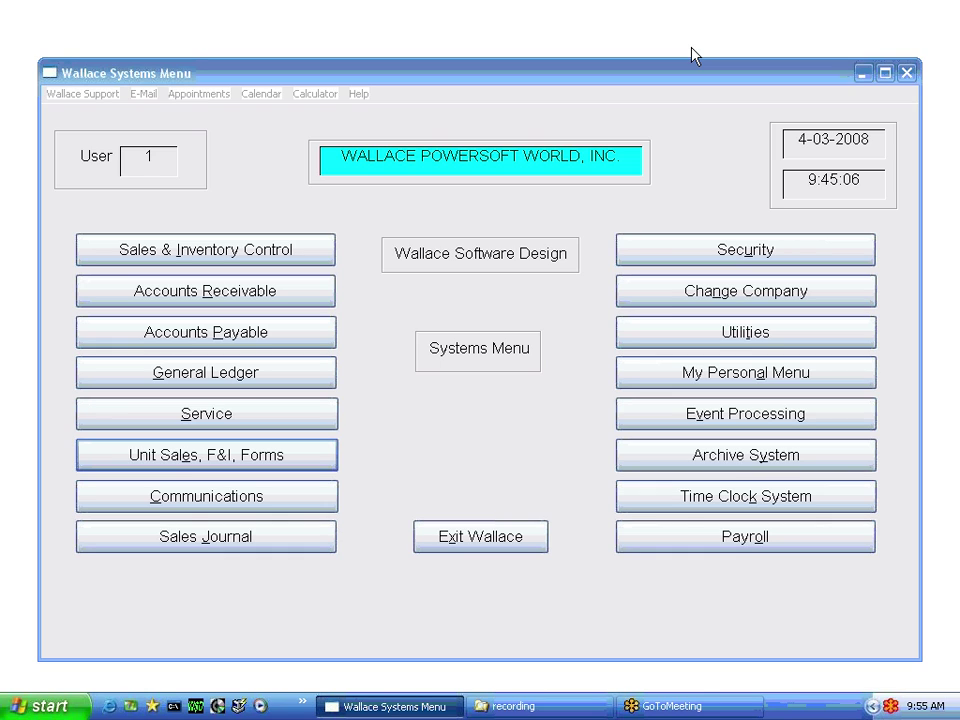
# Step: Open the floorplan terms maintenance by days from the unit sales module, declining the prospect call report
pyautogui.click(188, 462)
pyautogui.click(849, 539)
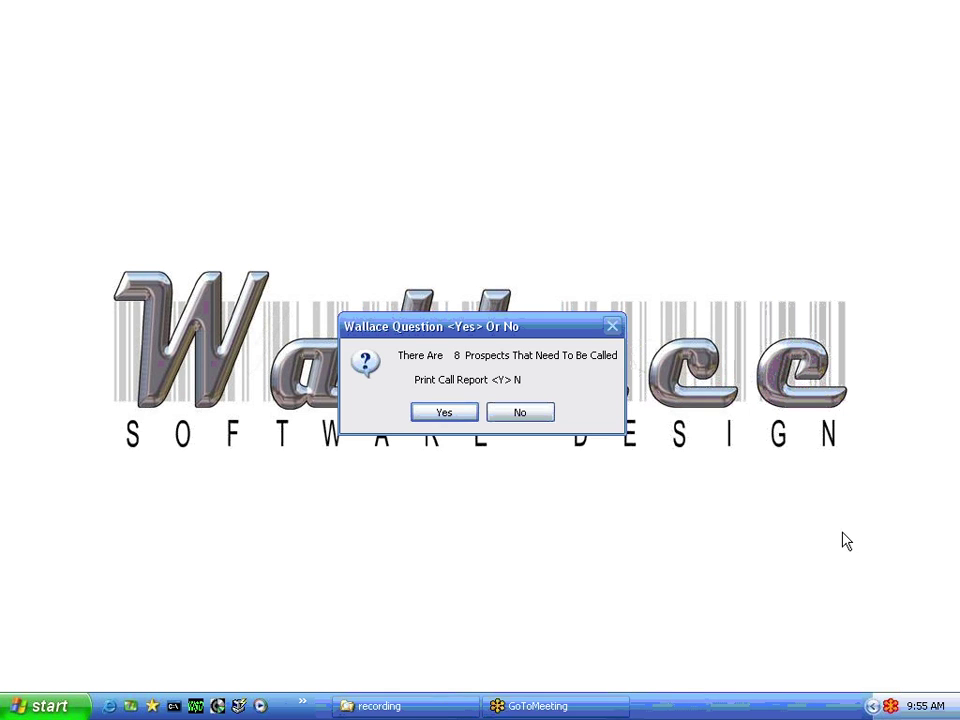
pyautogui.click(543, 413)
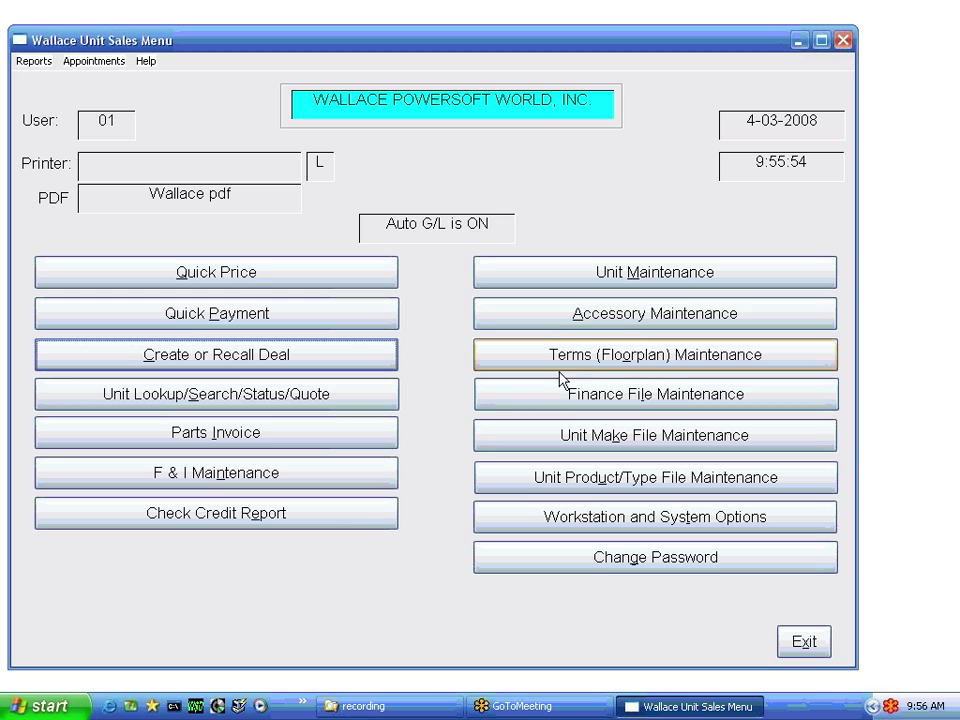
pyautogui.click(605, 360)
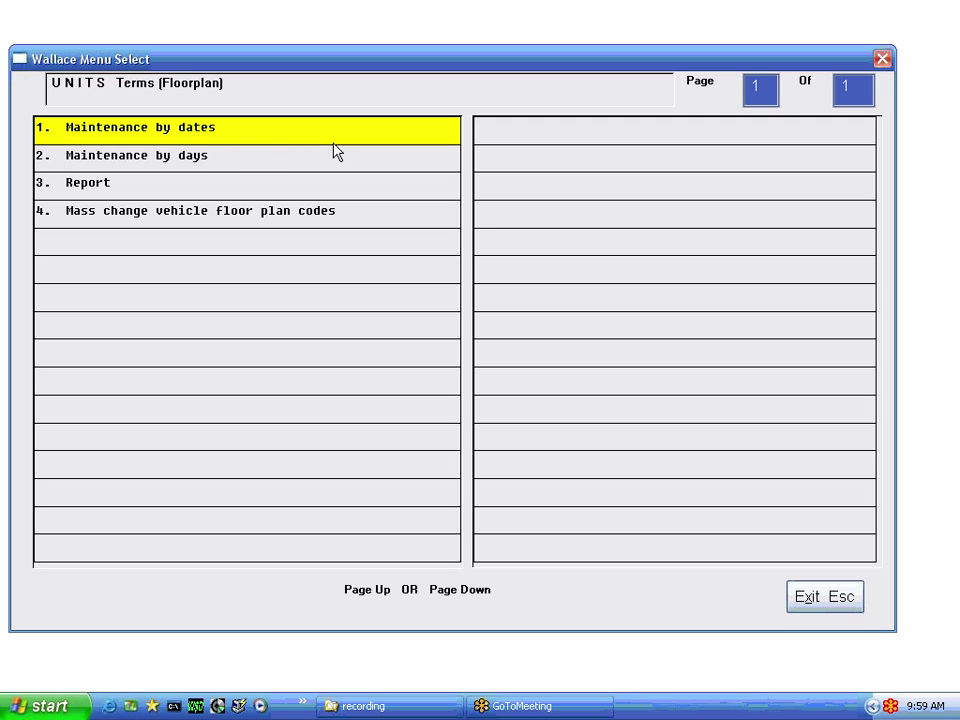
pyautogui.press('Down')
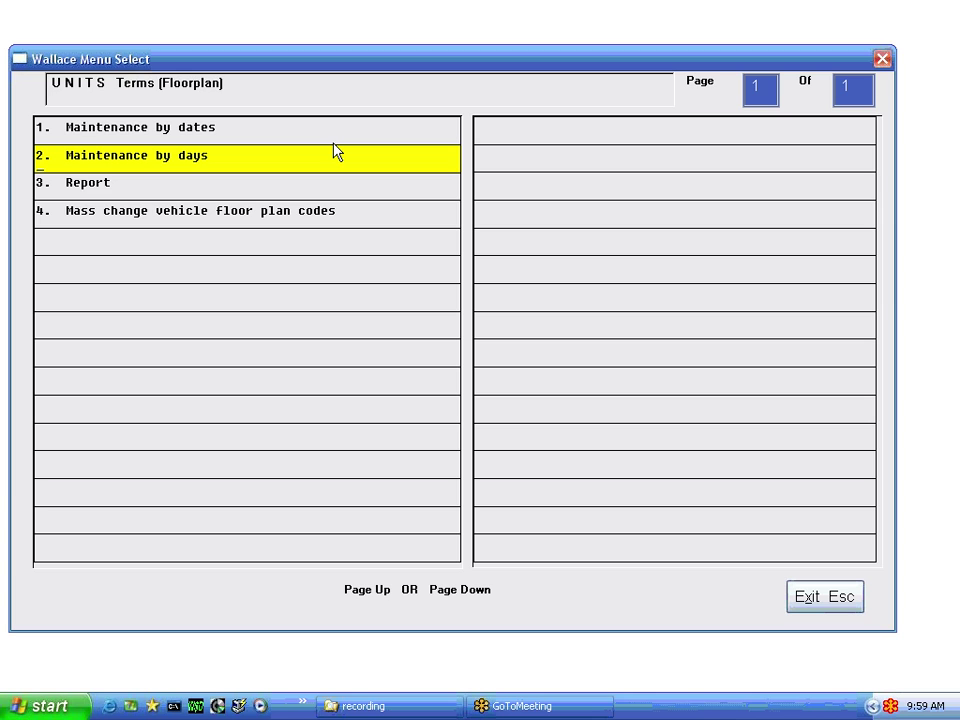
pyautogui.click(222, 165)
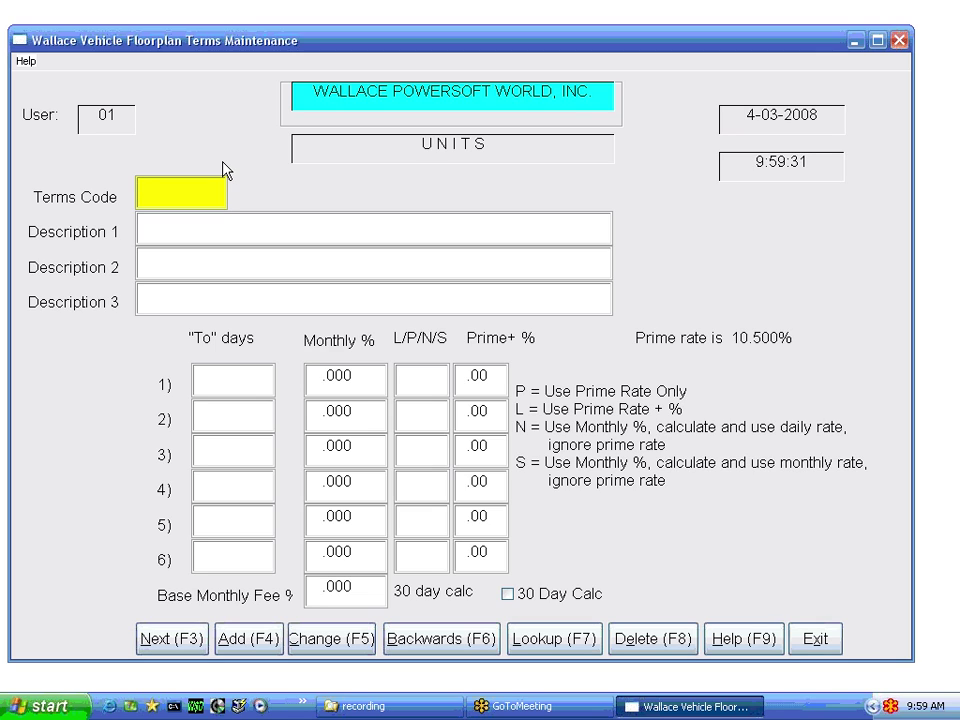
# Step: Recall the RIH terms record and read the floorplan terms instructions down to the Base Monthly Fee % entry
pyautogui.write('RIH')
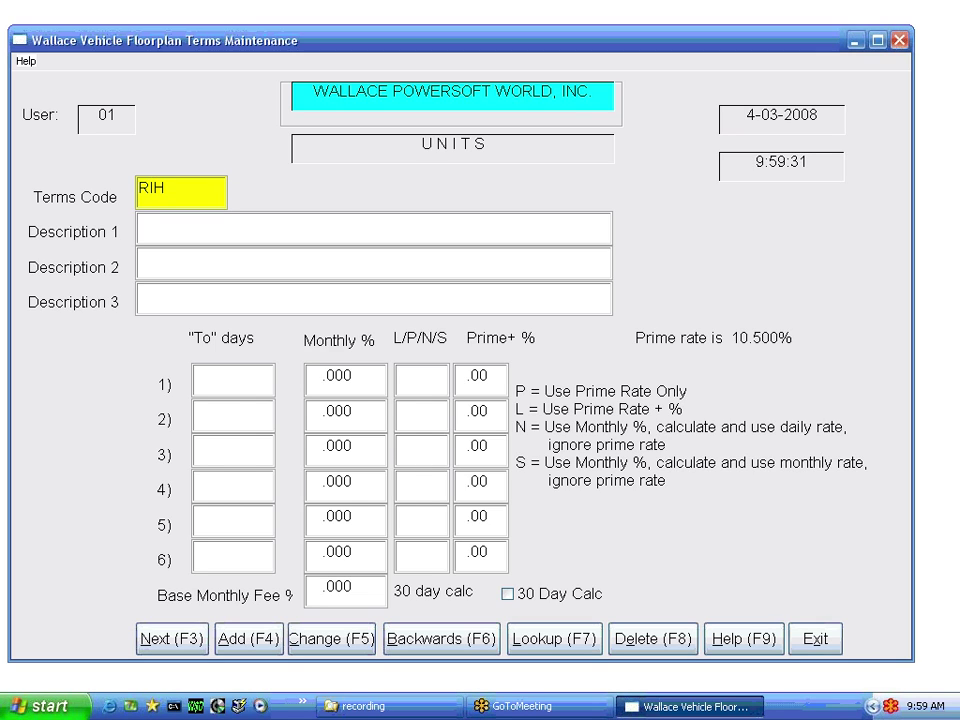
pyautogui.press('Return')
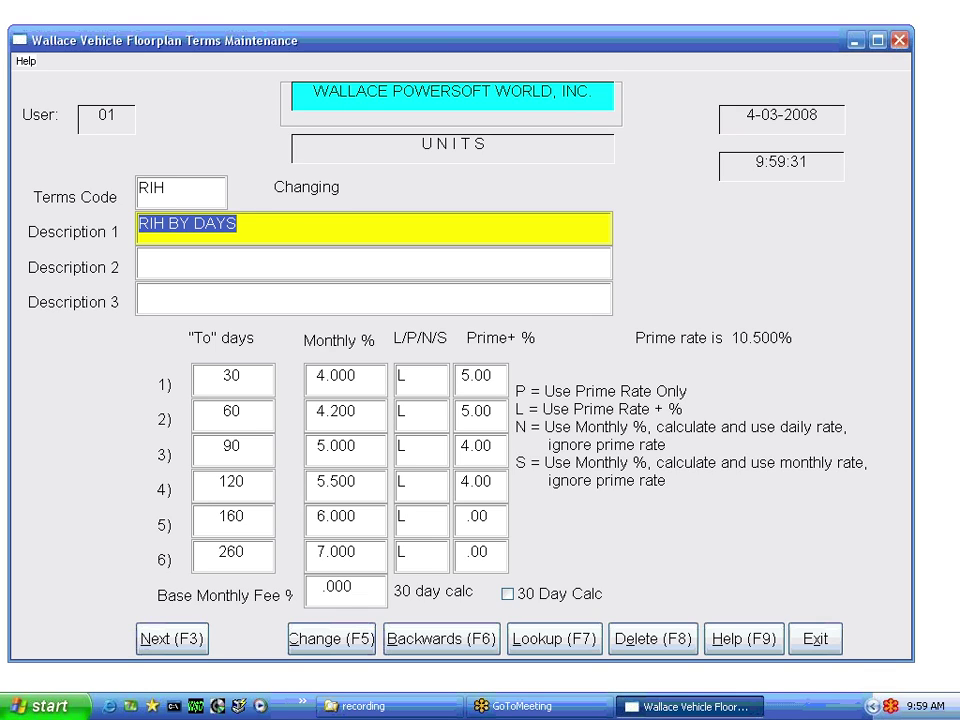
pyautogui.click(745, 640)
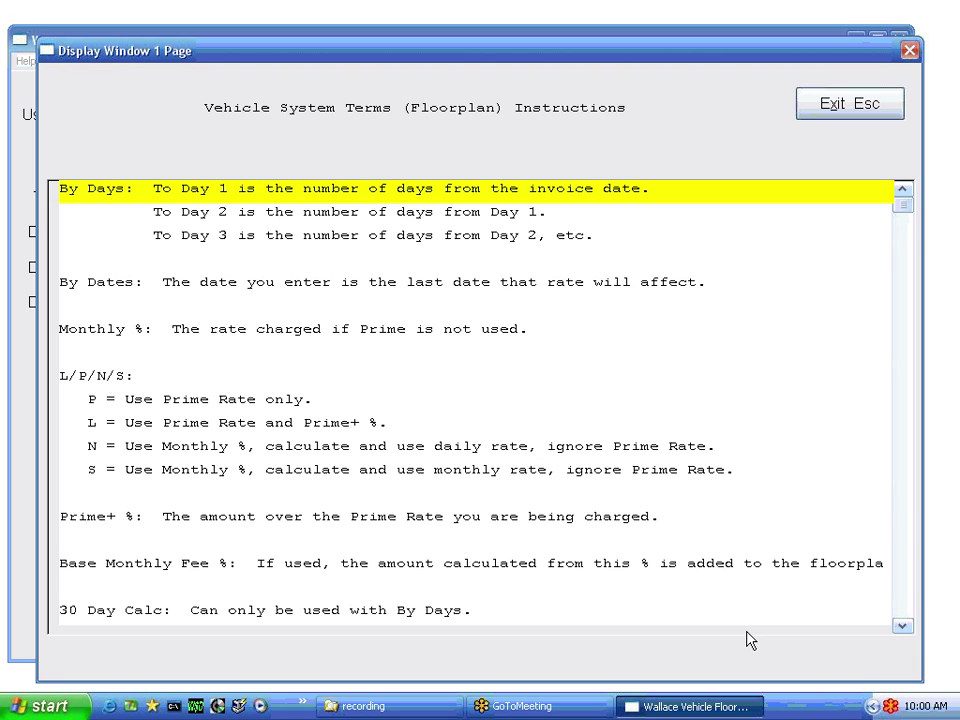
pyautogui.press('Down')
pyautogui.press('Down')
pyautogui.press('Down')
pyautogui.press('Down')
pyautogui.press('Down')
pyautogui.press('Down')
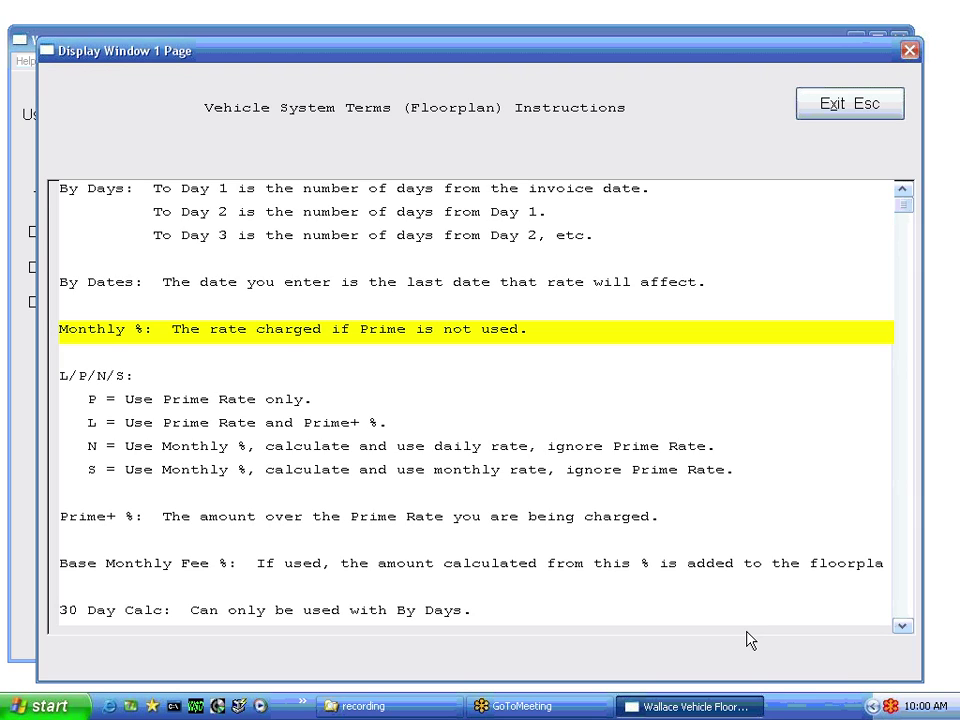
pyautogui.press('Down')
pyautogui.press('Down')
pyautogui.press('Down')
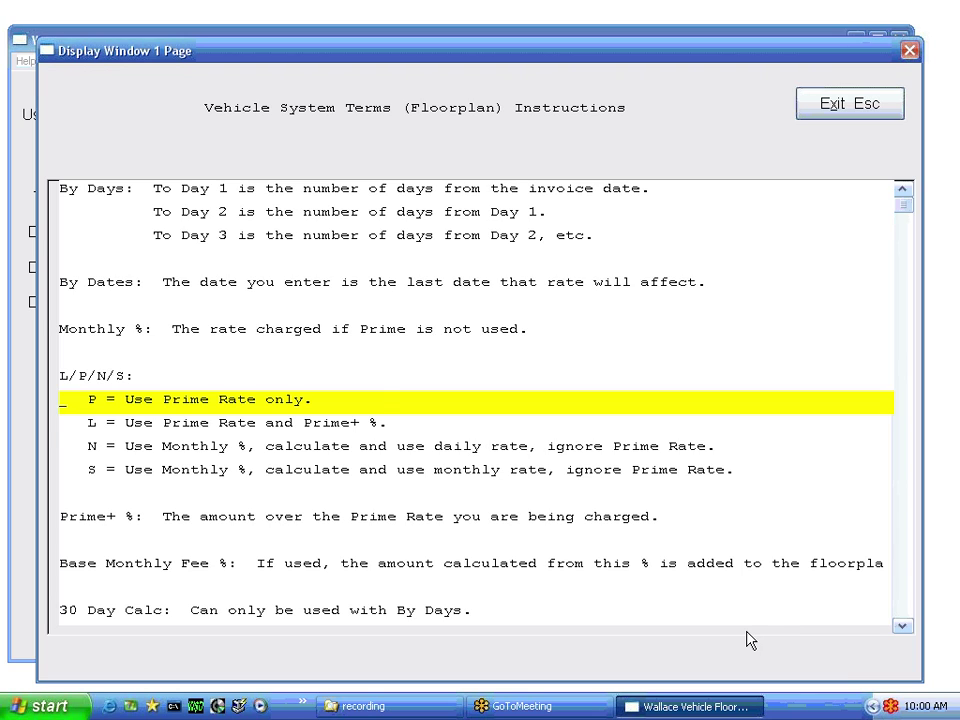
pyautogui.press('Down')
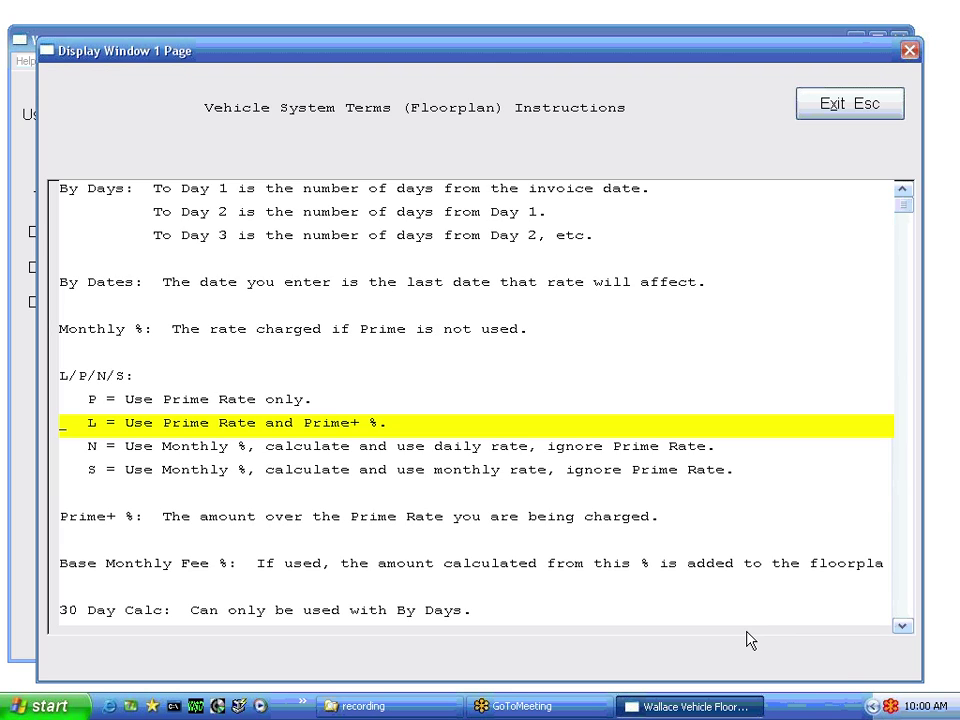
pyautogui.press('Down')
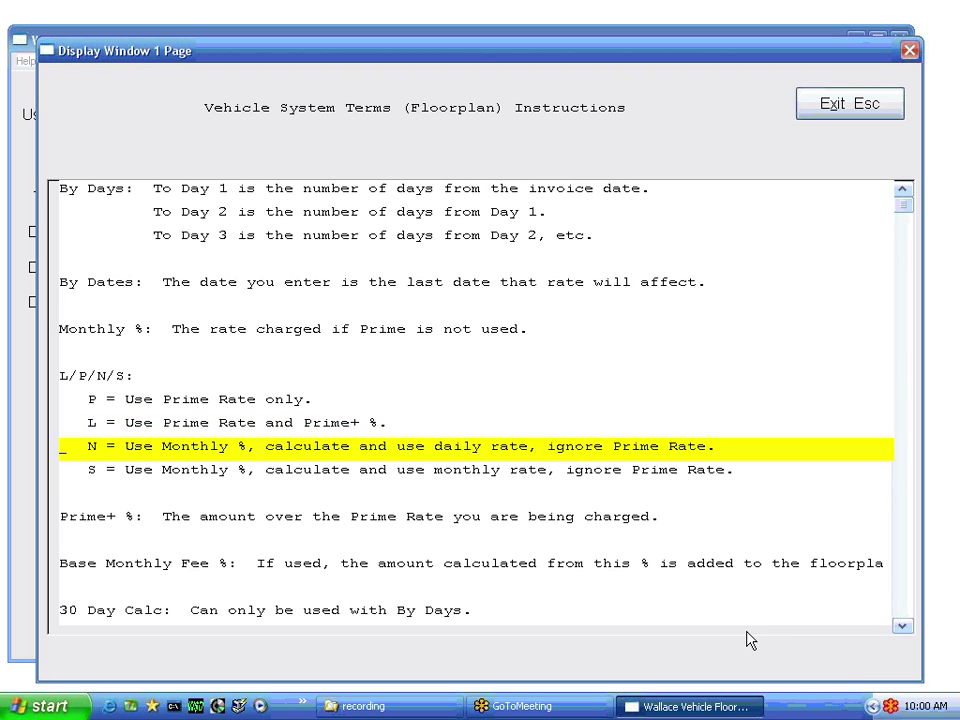
pyautogui.press('Down')
pyautogui.press('Up')
pyautogui.press('Down')
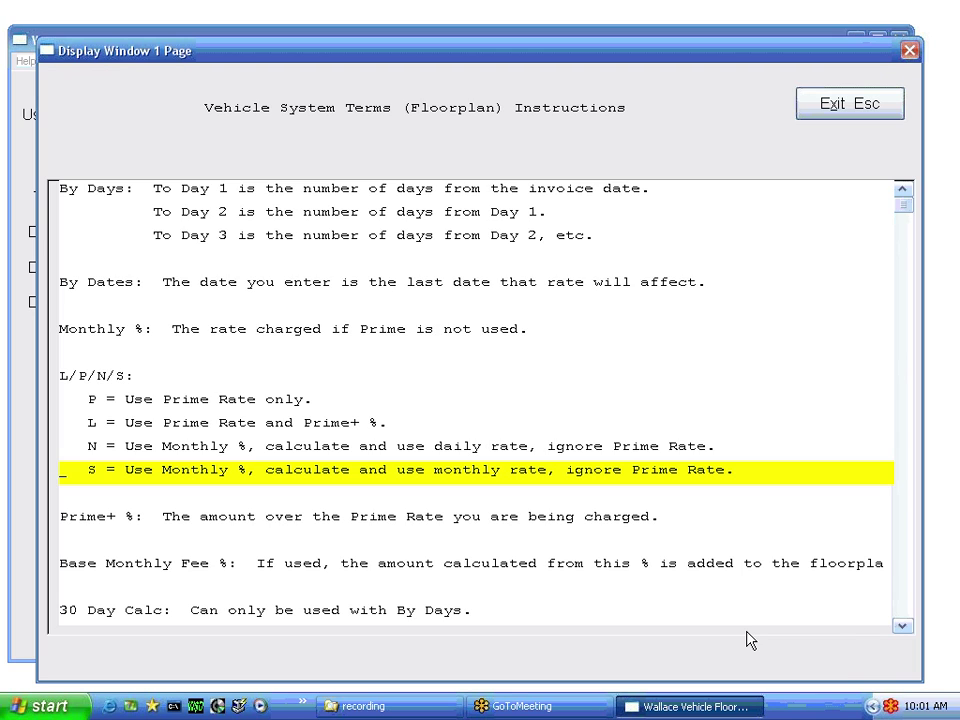
pyautogui.press('Down')
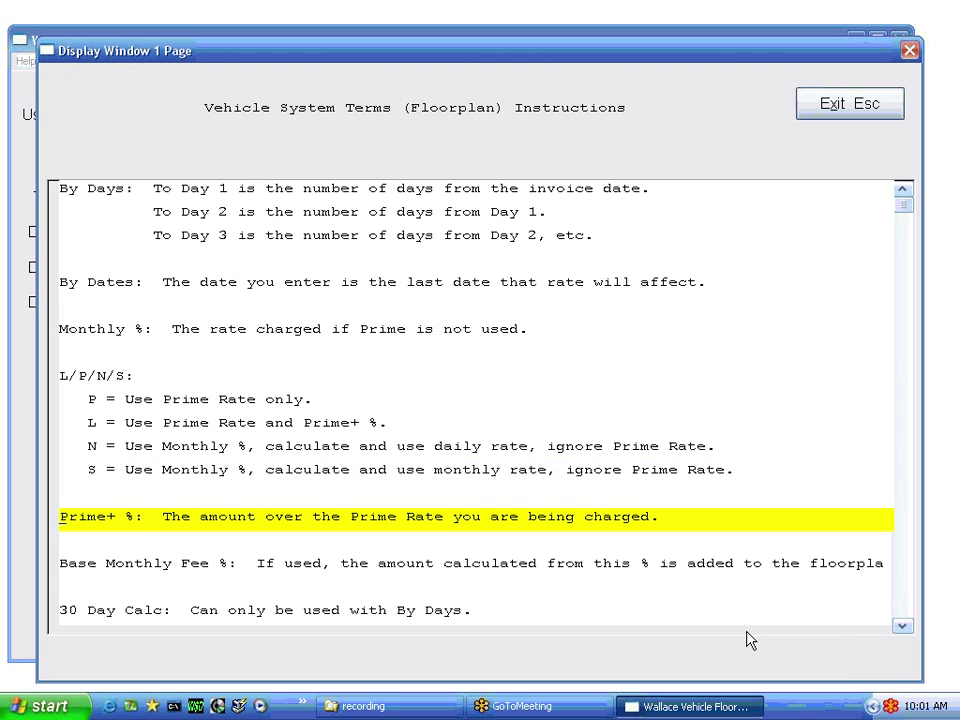
pyautogui.press('Down')
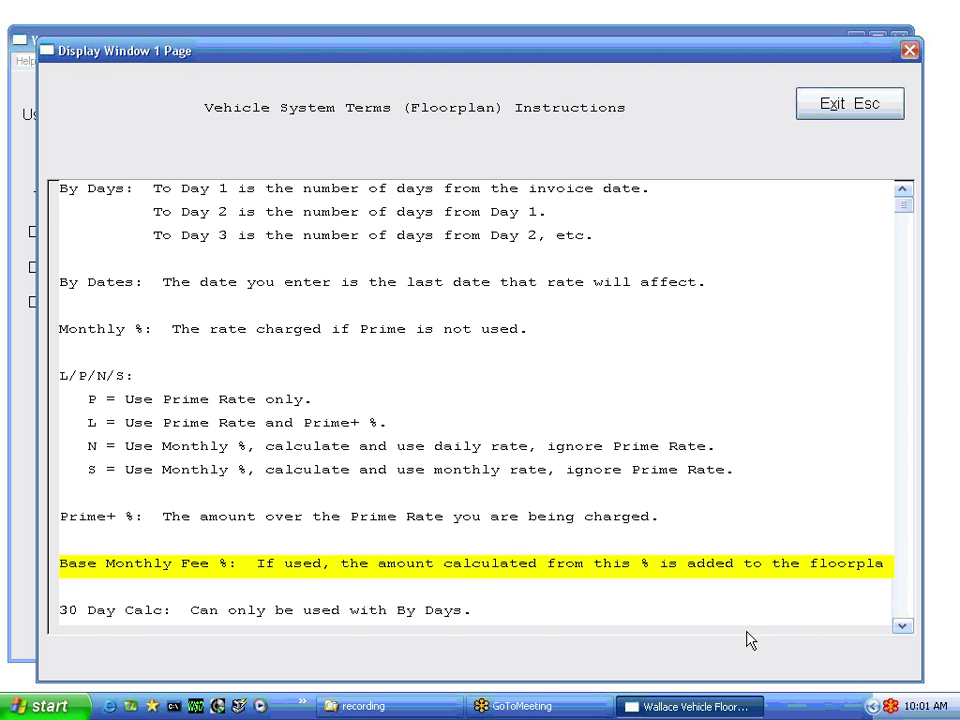
pyautogui.press('Escape')
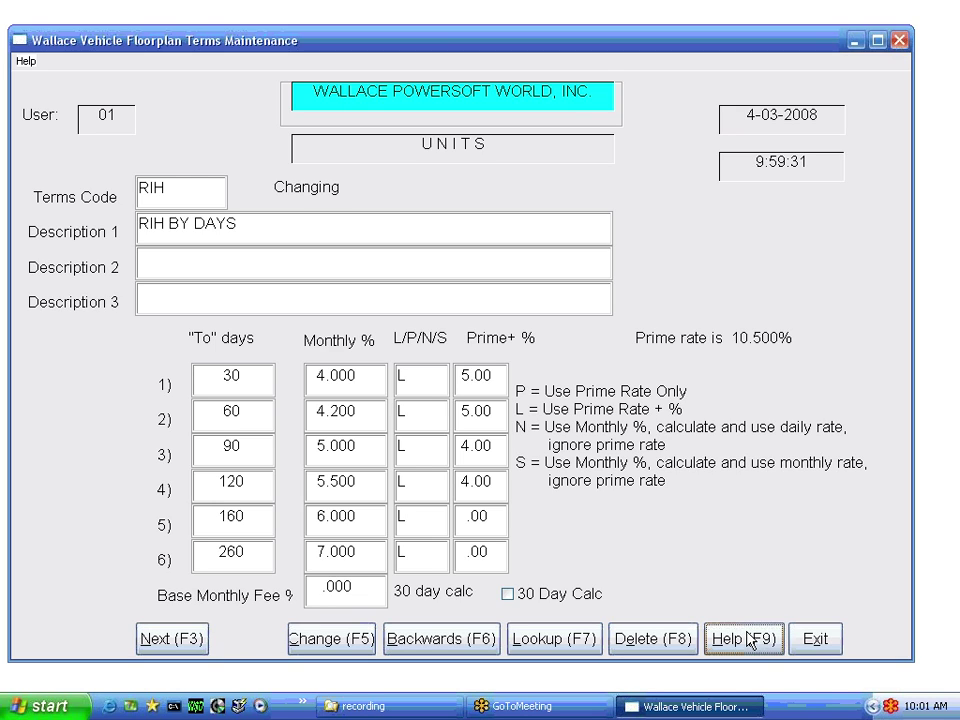
# Step: Start a new floorplan terms record with the terms code ITT1
pyautogui.click(179, 187)
pyautogui.write('N')
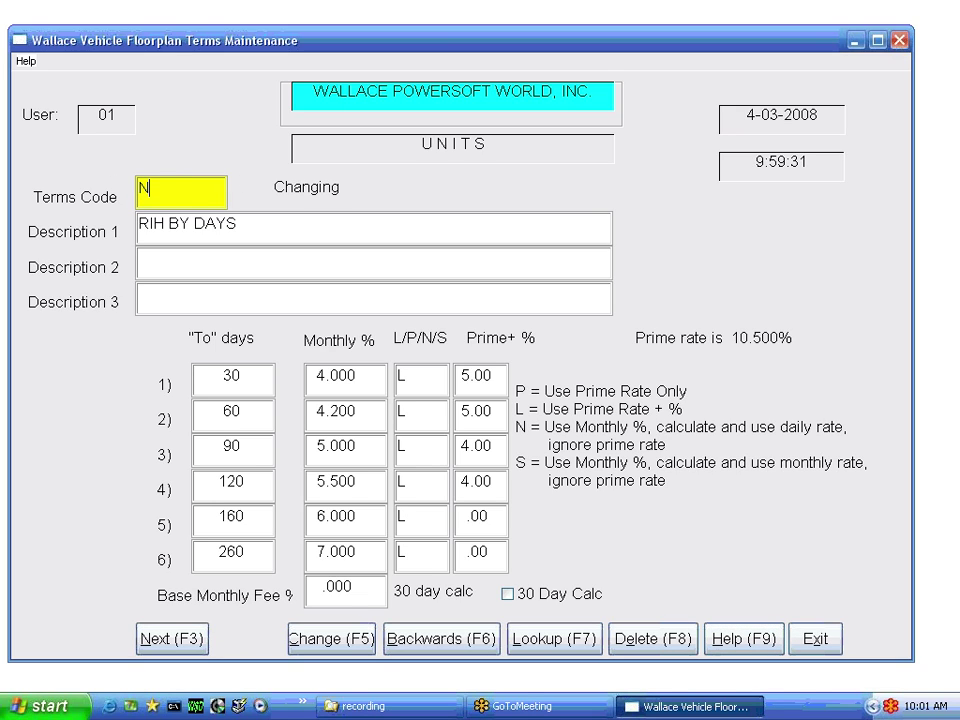
pyautogui.write('EW')
pyautogui.press('Left')
pyautogui.press('Left')
pyautogui.press('Left')
pyautogui.press('Delete')
pyautogui.press('Delete')
pyautogui.press('Delete')
pyautogui.write('ITT1')
pyautogui.press('Return')
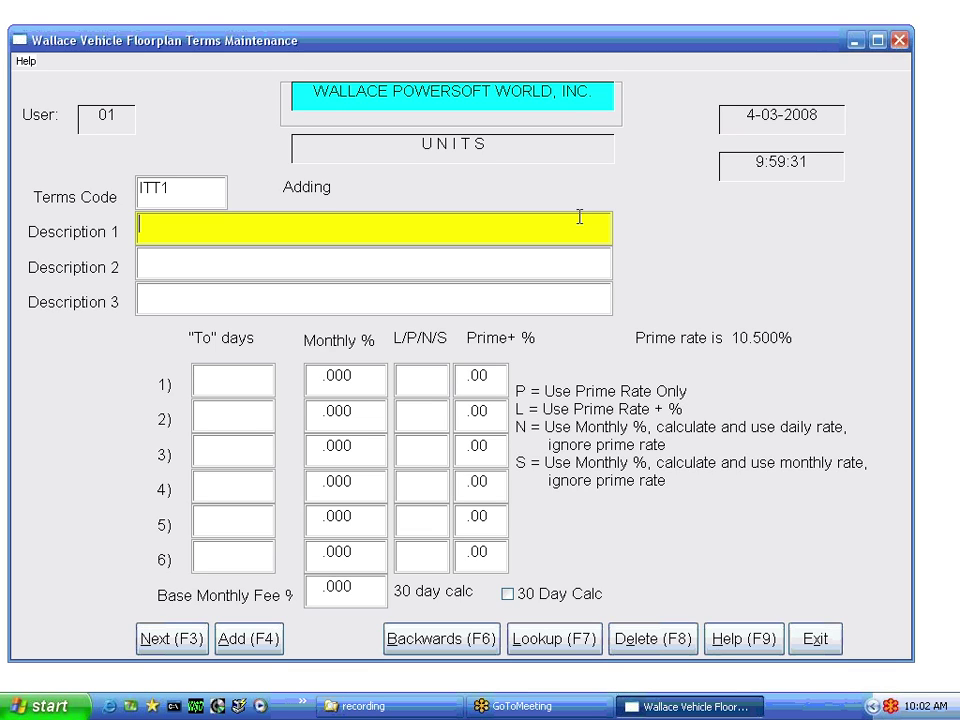
# Step: Set Description 1 of the new terms record to ITT FL222, leaving the other two descriptions blank
pyautogui.write('I')
pyautogui.write('TT ')
pyautogui.write('F')
pyautogui.write('LORR')
pyautogui.press('BackSpace')
pyautogui.press('BackSpace')
pyautogui.press('BackSpace')
pyautogui.press('BackSpace')
pyautogui.press('BackSpace')
pyautogui.write('FL222')
pyautogui.press('Return')
pyautogui.press('Return')
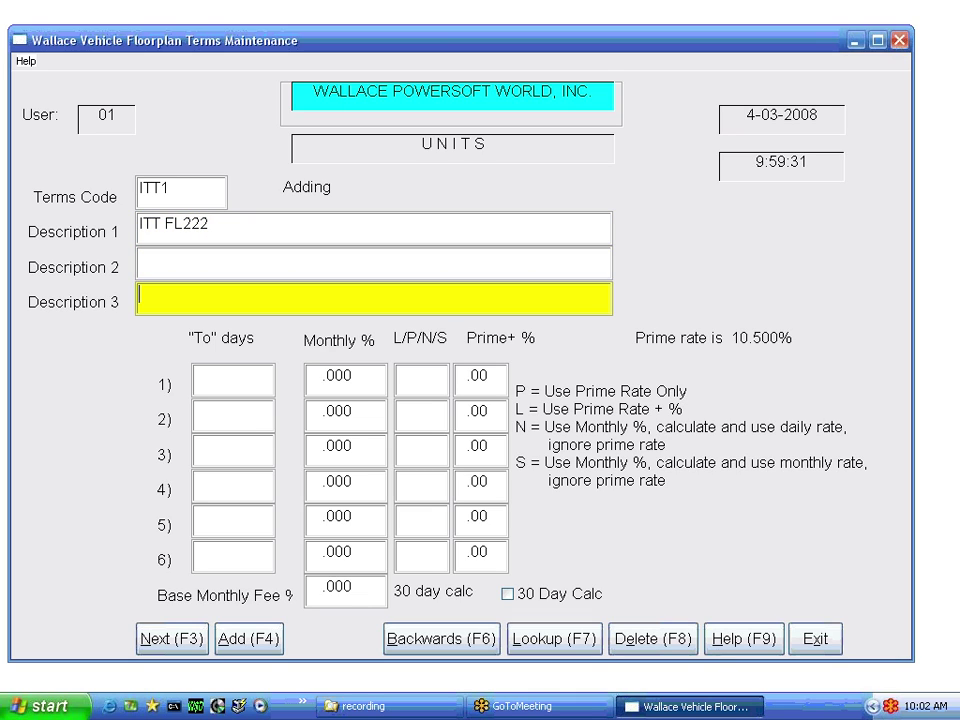
pyautogui.press('Return')
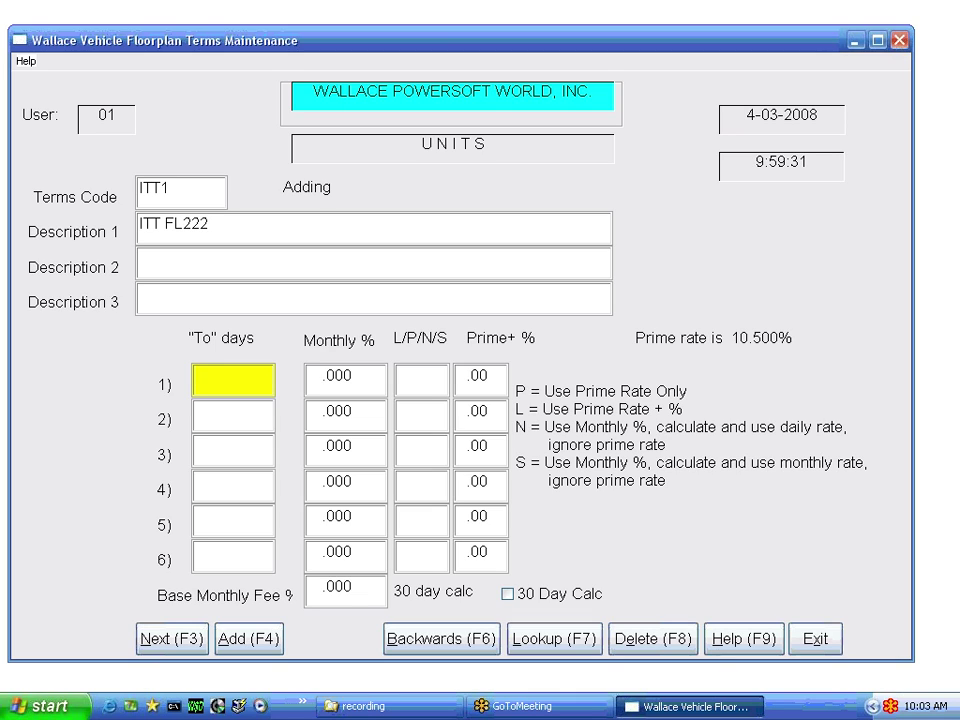
# Step: Fill in the first tier with 30 days and rate type N, keeping the default monthly and prime percentages
pyautogui.write('30')
pyautogui.press('Tab')
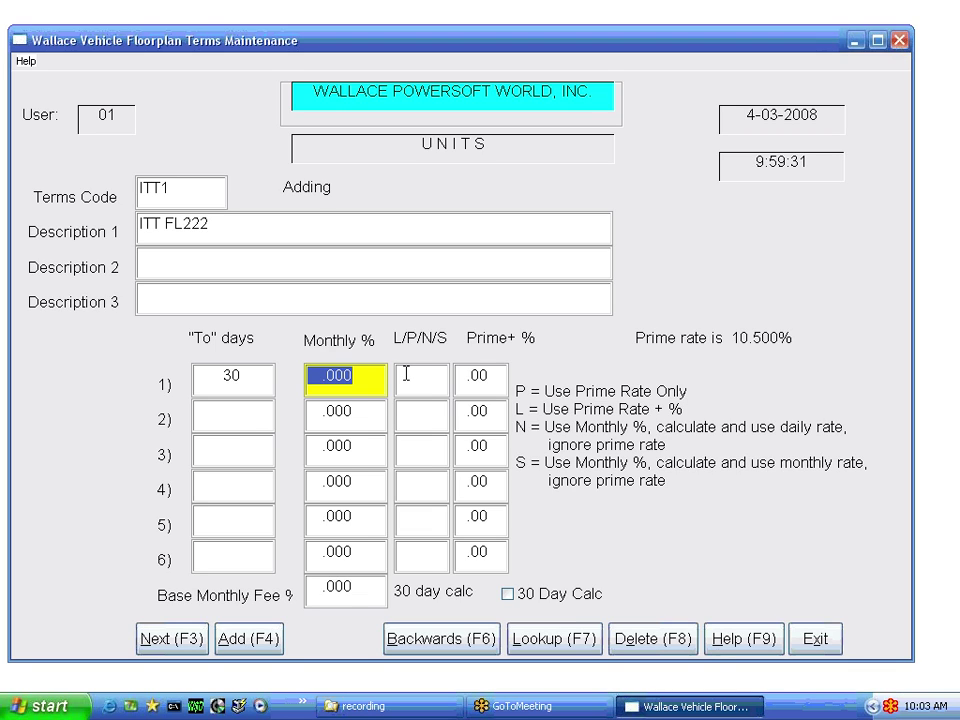
pyautogui.click(406, 374)
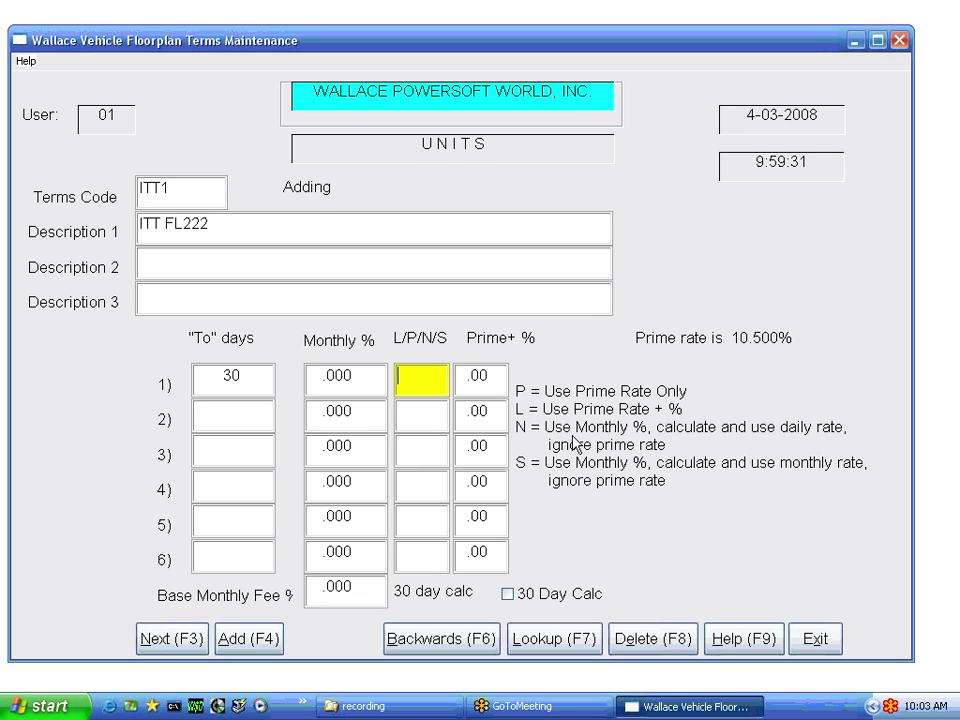
pyautogui.write('N')
pyautogui.press('Tab')
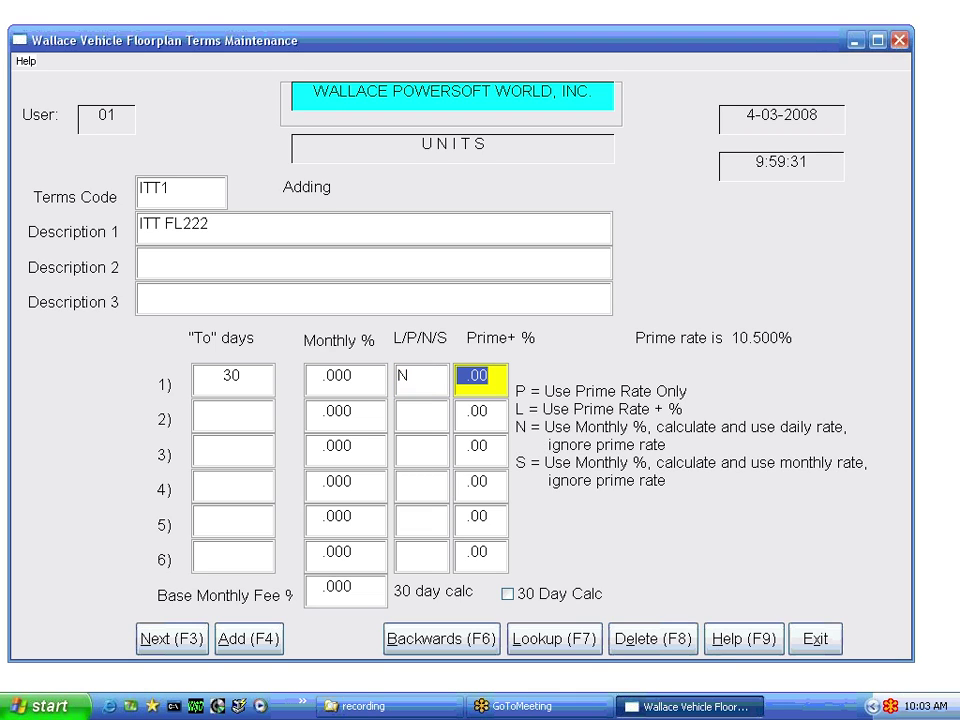
pyautogui.press('Tab')
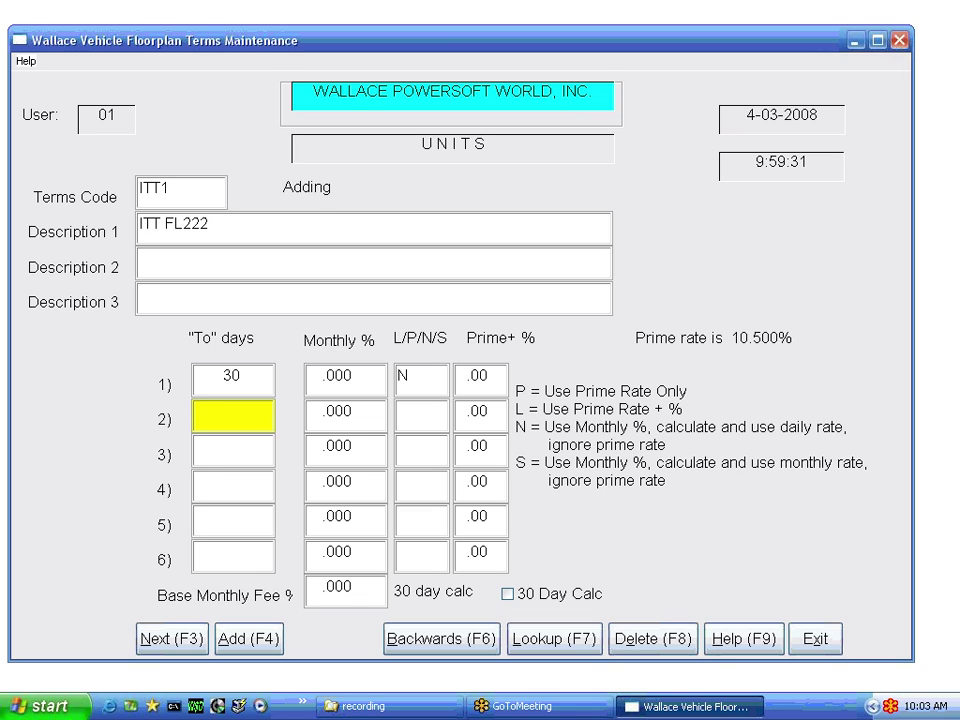
# Step: Fill in the second tier with 60 days, a monthly rate of .001 % and rate type N
pyautogui.write('60')
pyautogui.press('Tab')
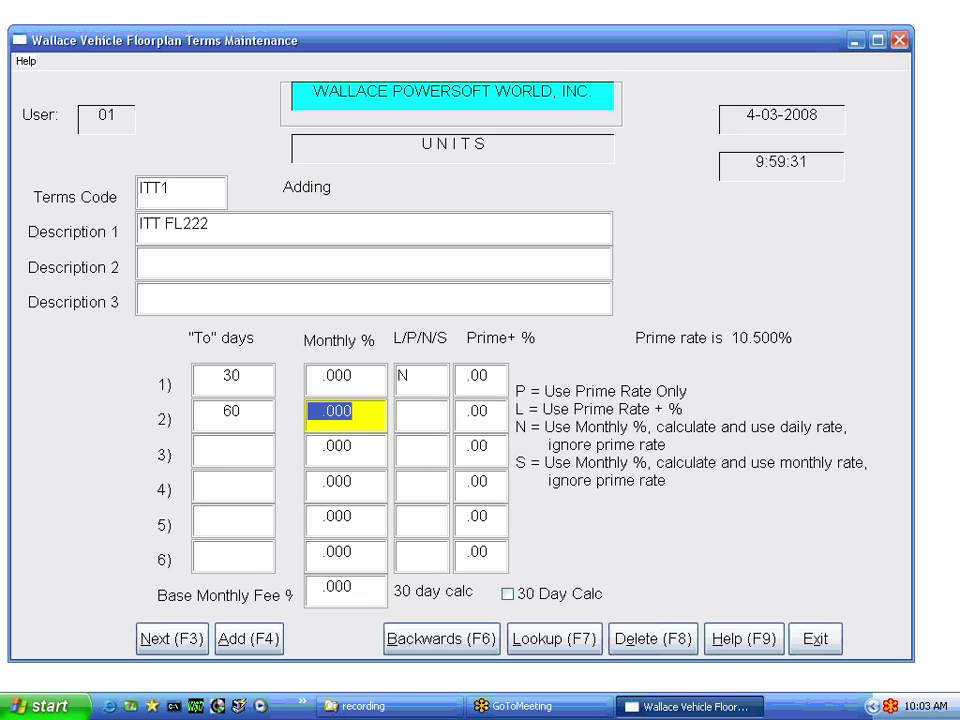
pyautogui.write('.0')
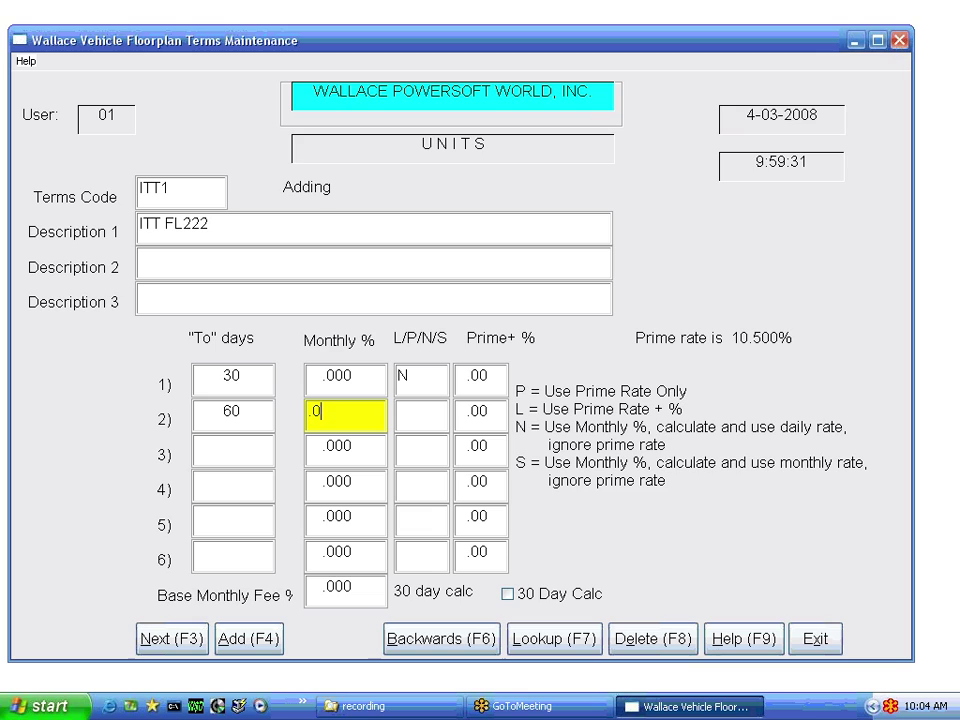
pyautogui.write('01')
pyautogui.press('Return')
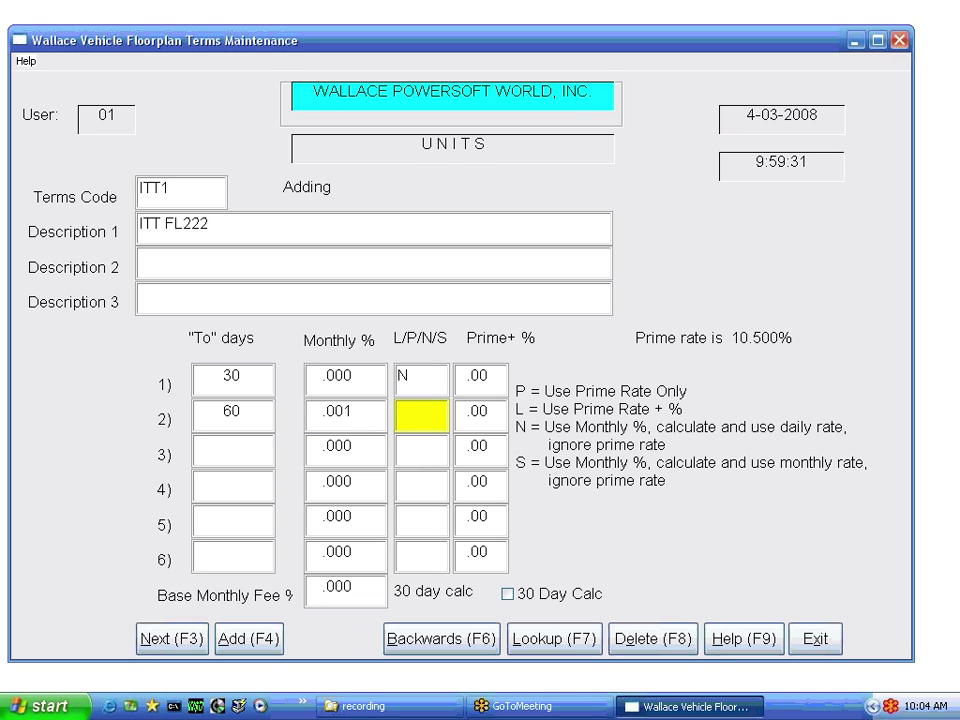
pyautogui.write('N')
pyautogui.press('Return')
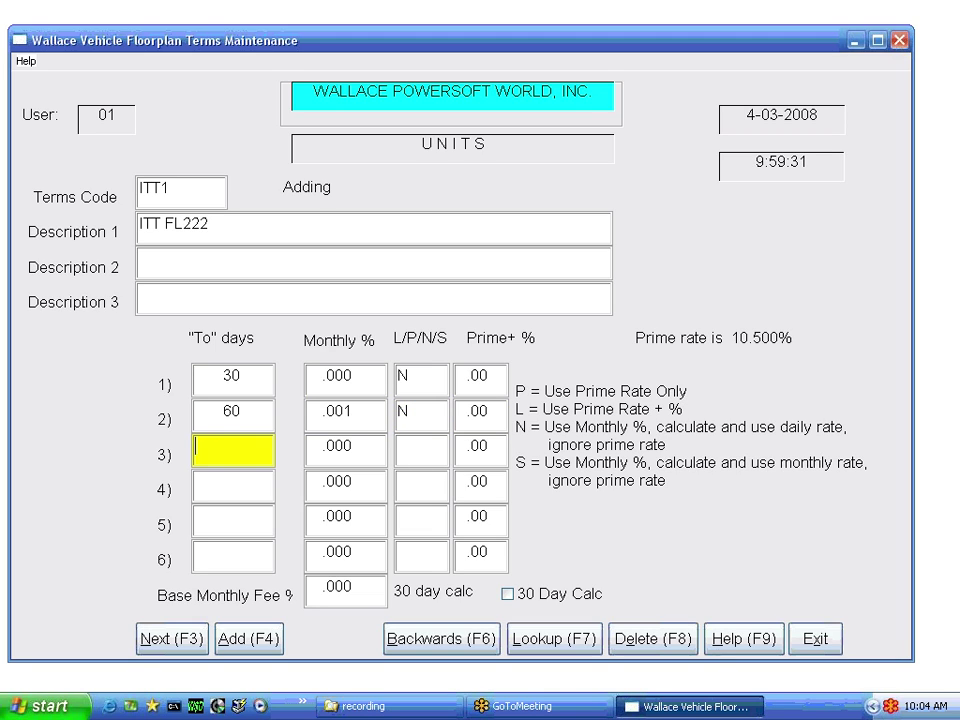
# Step: Fill in the third tier with 90 days, a monthly rate of .010 % and rate type N
pyautogui.write('90')
pyautogui.press('Return')
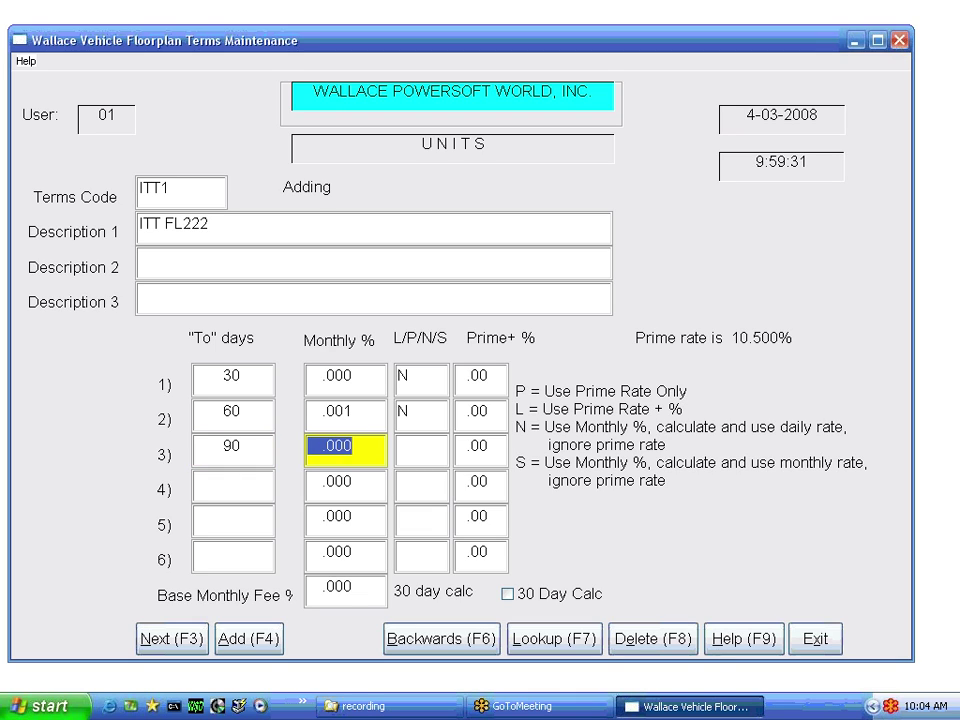
pyautogui.write('.')
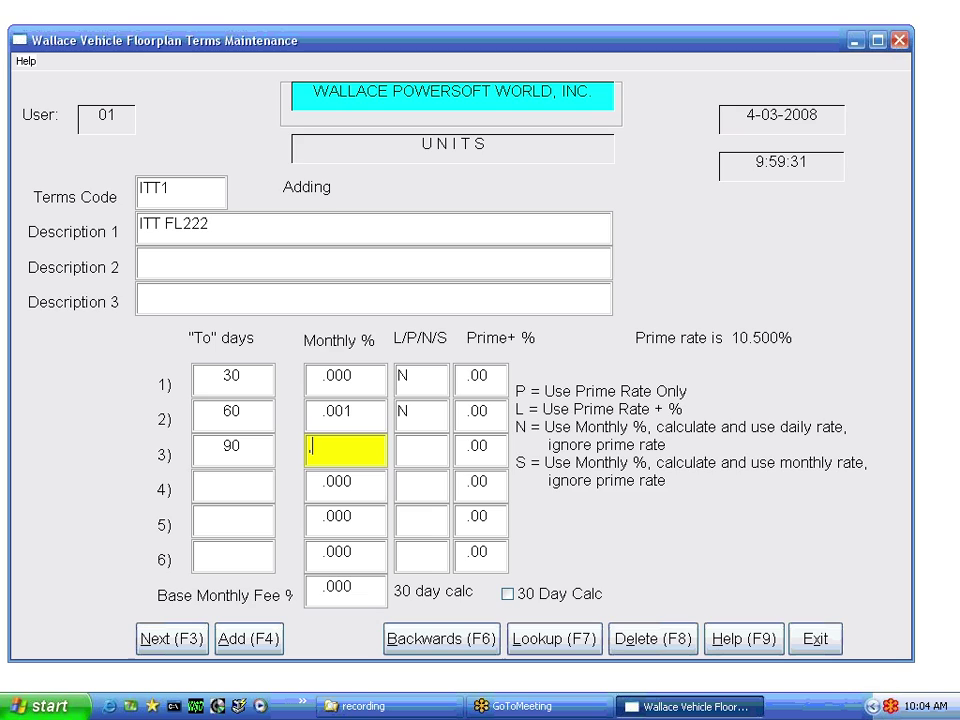
pyautogui.write('00')
pyautogui.write('1')
pyautogui.press('Return')
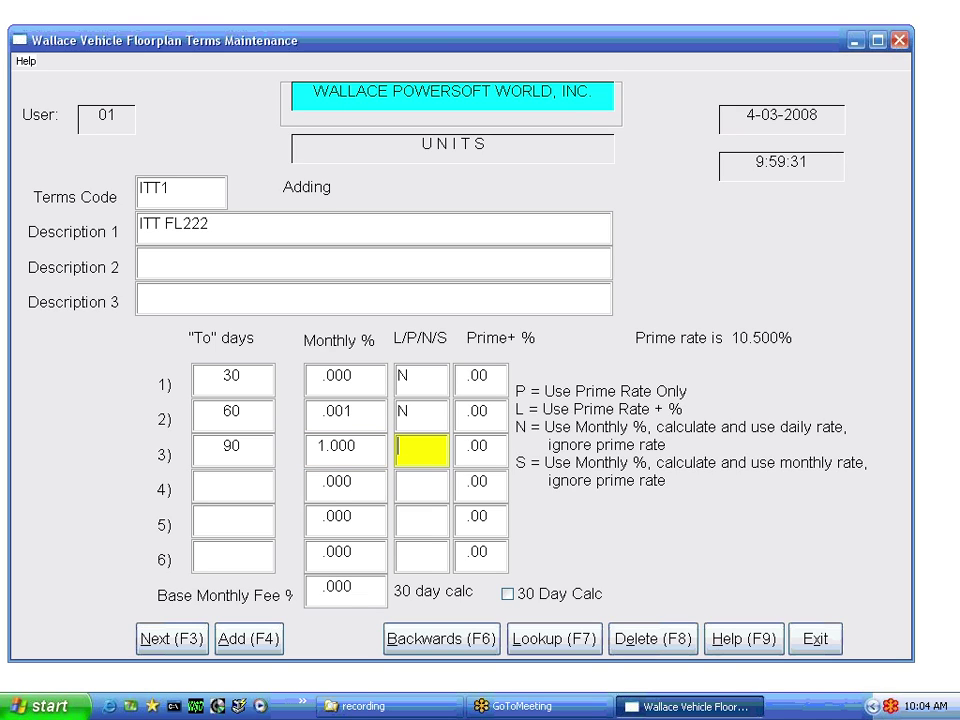
pyautogui.click(367, 444)
pyautogui.write('.01')
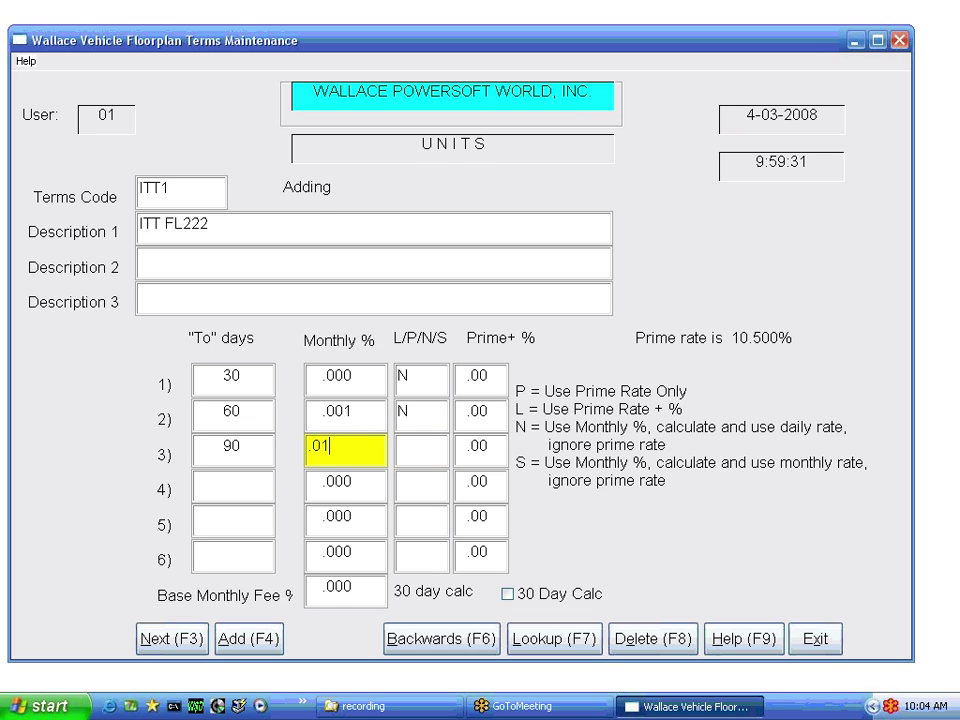
pyautogui.press('Return')
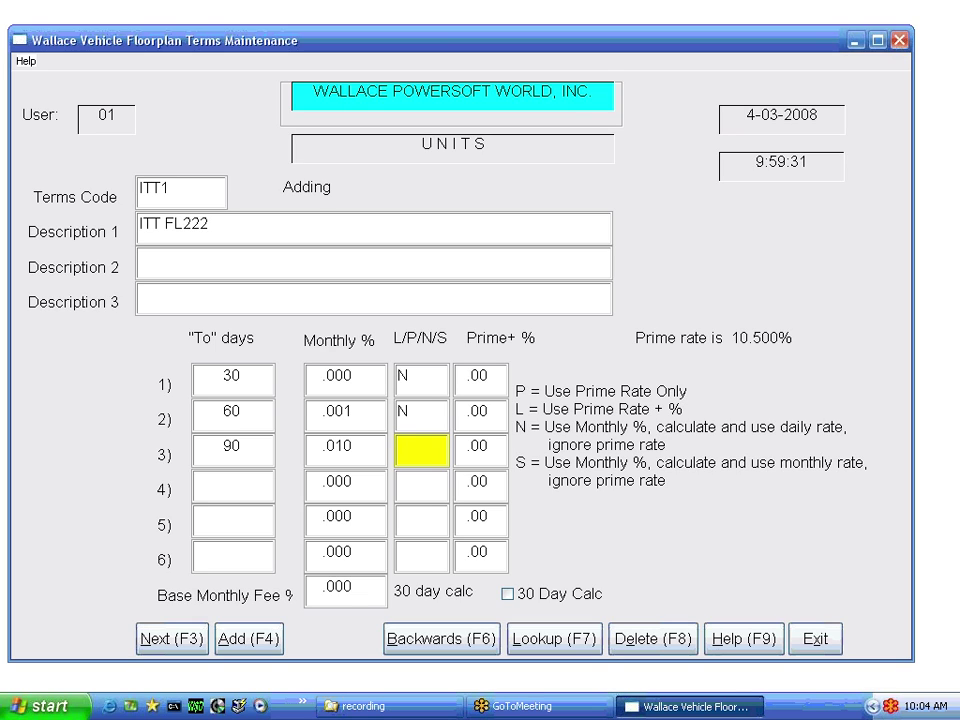
pyautogui.write('N')
pyautogui.press('Return')
pyautogui.press('Return')
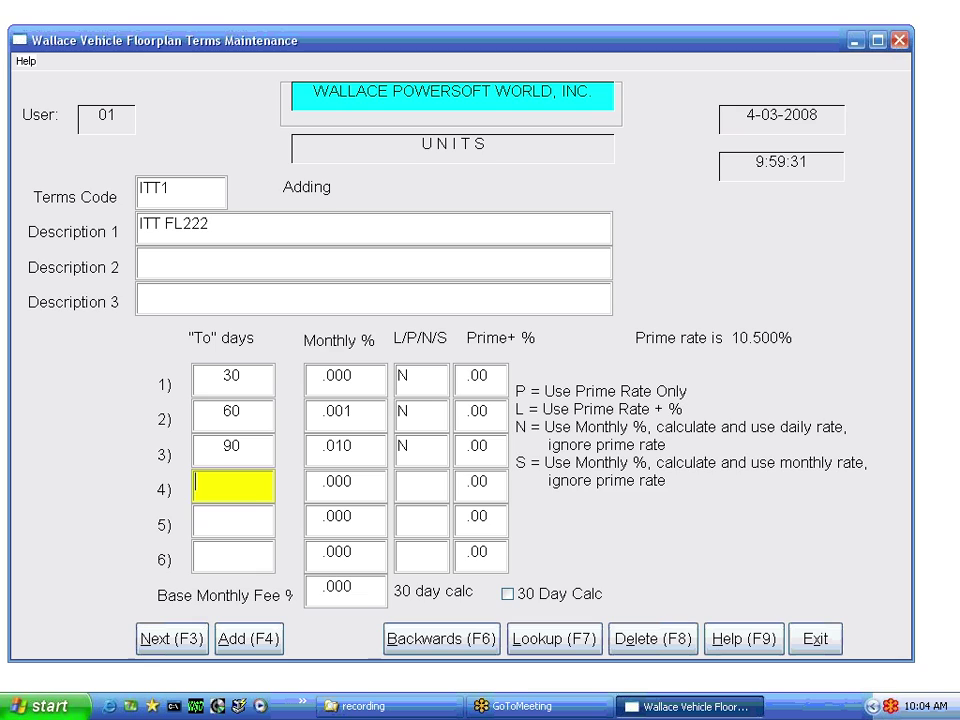
# Step: Fill in the fourth tier with 120 days, a monthly rate of .025 % and rate type N
pyautogui.write('120')
pyautogui.press('Return')
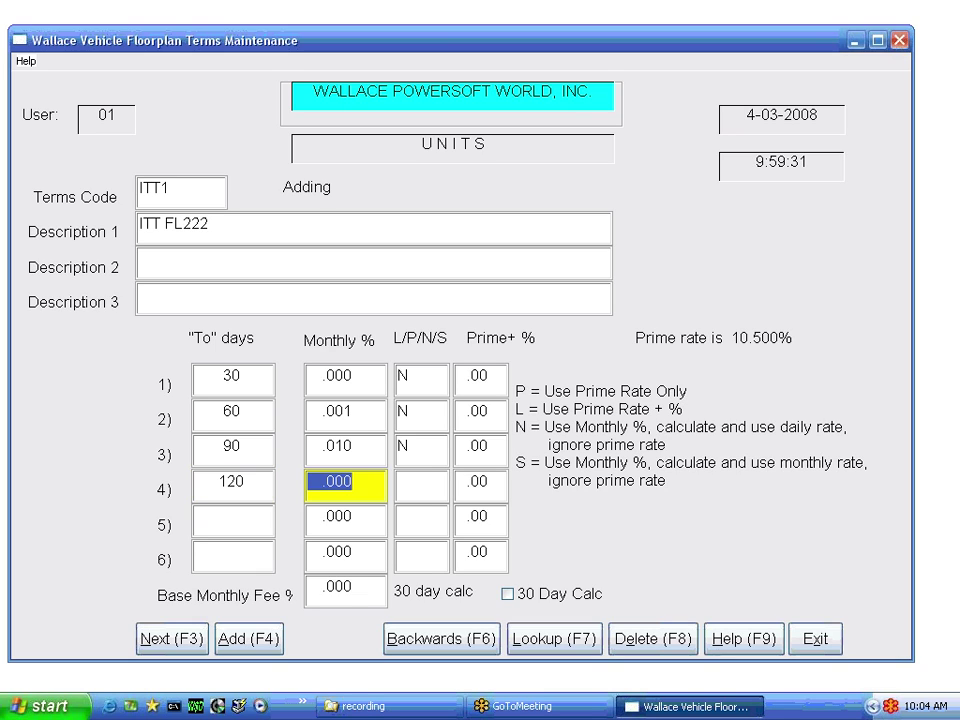
pyautogui.write('.02')
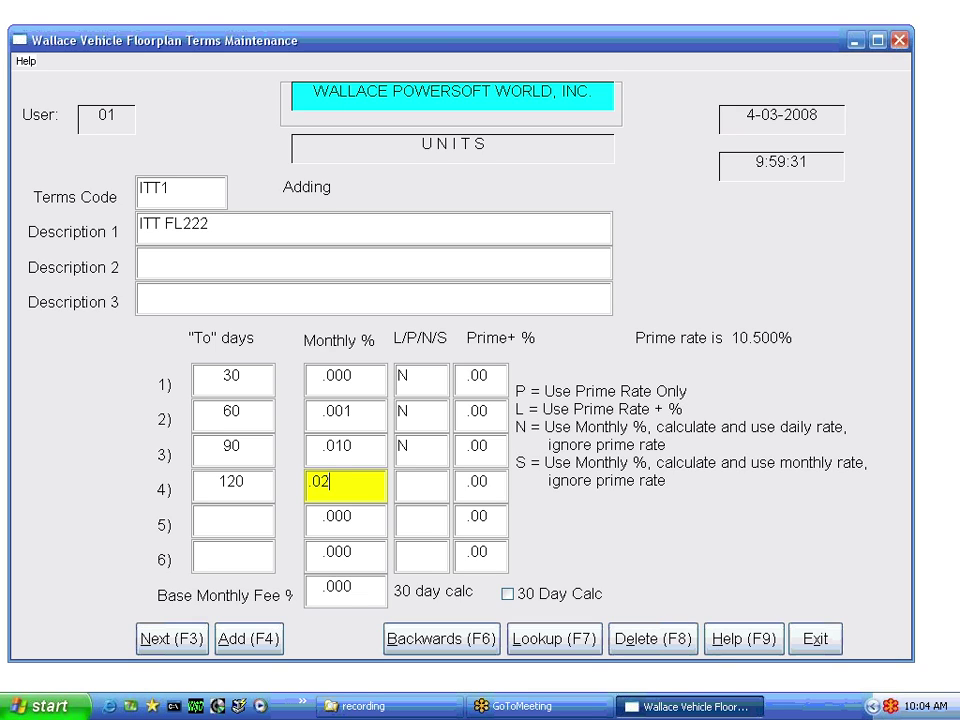
pyautogui.write('5')
pyautogui.press('Return')
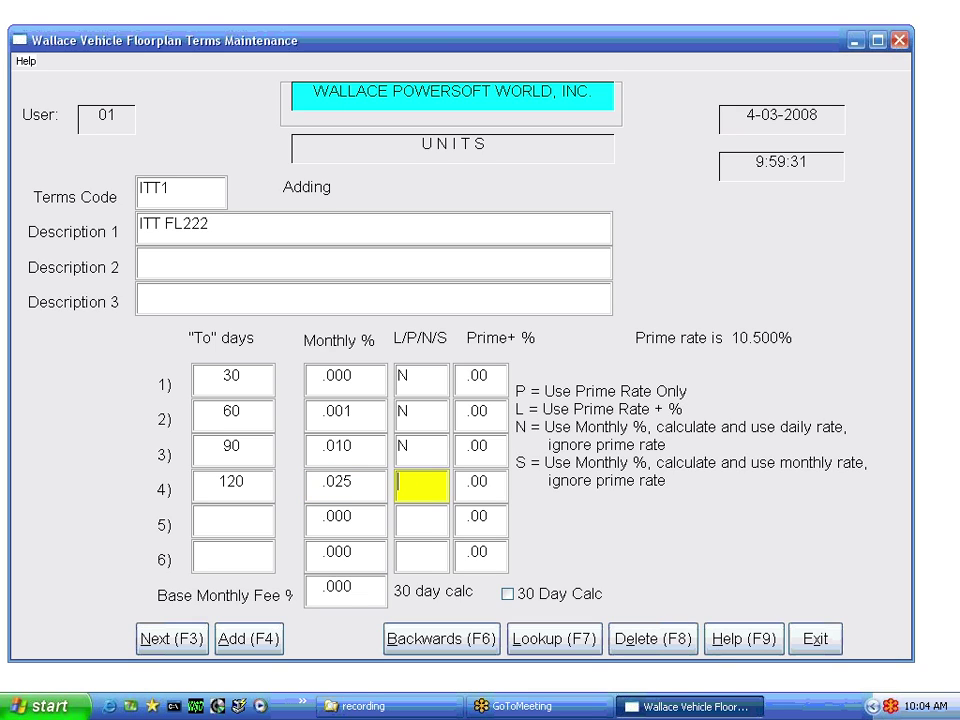
pyautogui.write('N')
pyautogui.press('Return')
pyautogui.press('Return')
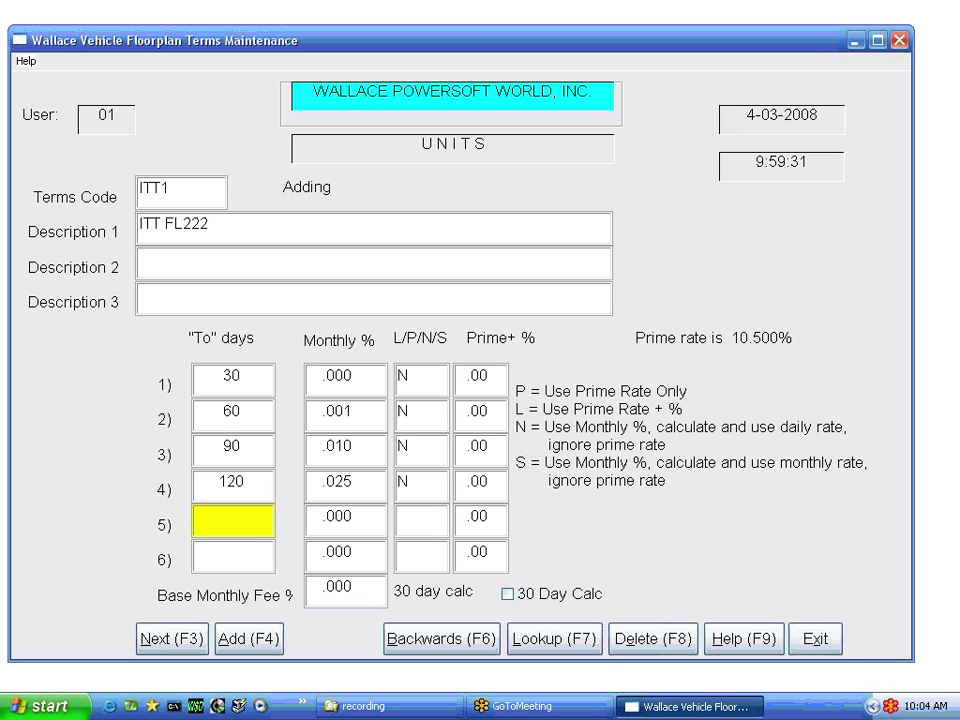
# Step: Fill in the fifth tier with 9999 days, a monthly rate of .05 % and rate type N, and add the record
pyautogui.write('9999')
pyautogui.press('Return')
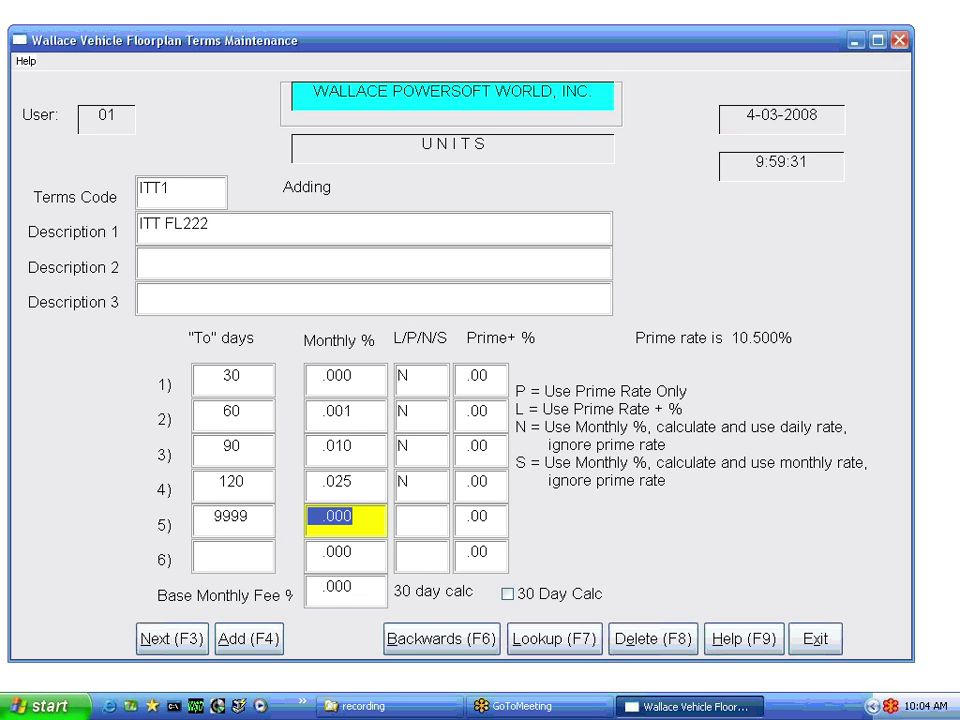
pyautogui.write('.05')
pyautogui.press('Return')
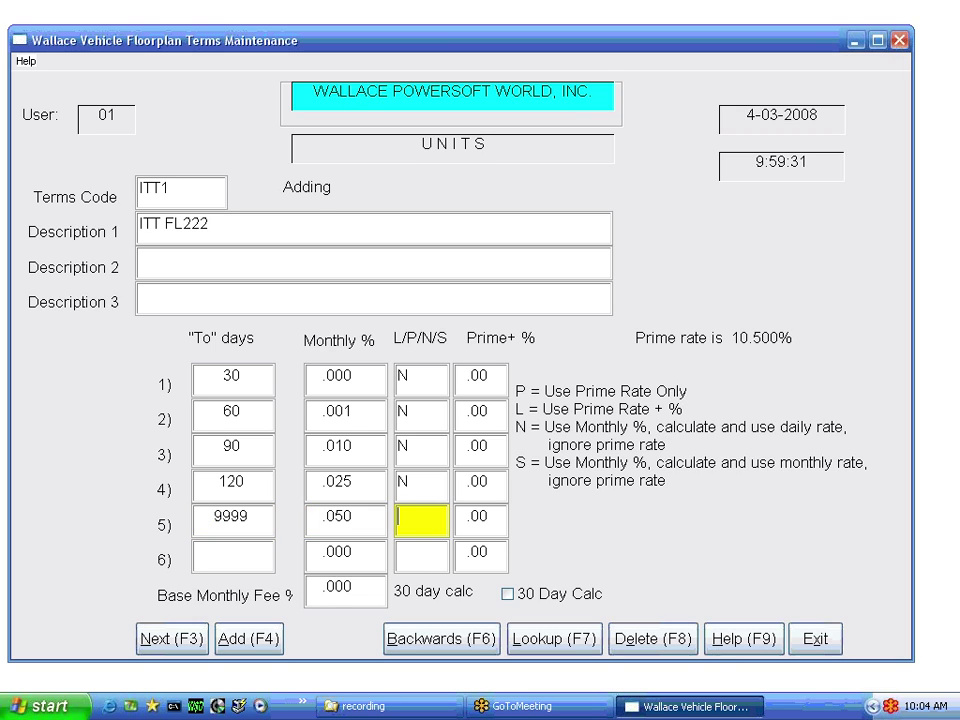
pyautogui.write('N')
pyautogui.press('Return')
pyautogui.press('Return')
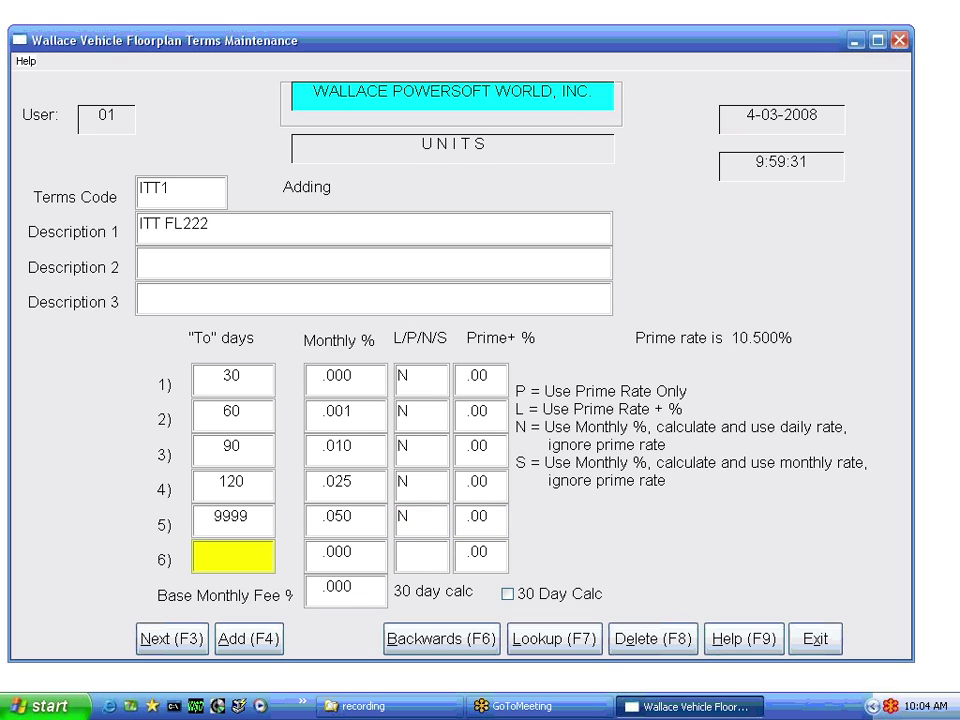
pyautogui.click(243, 640)
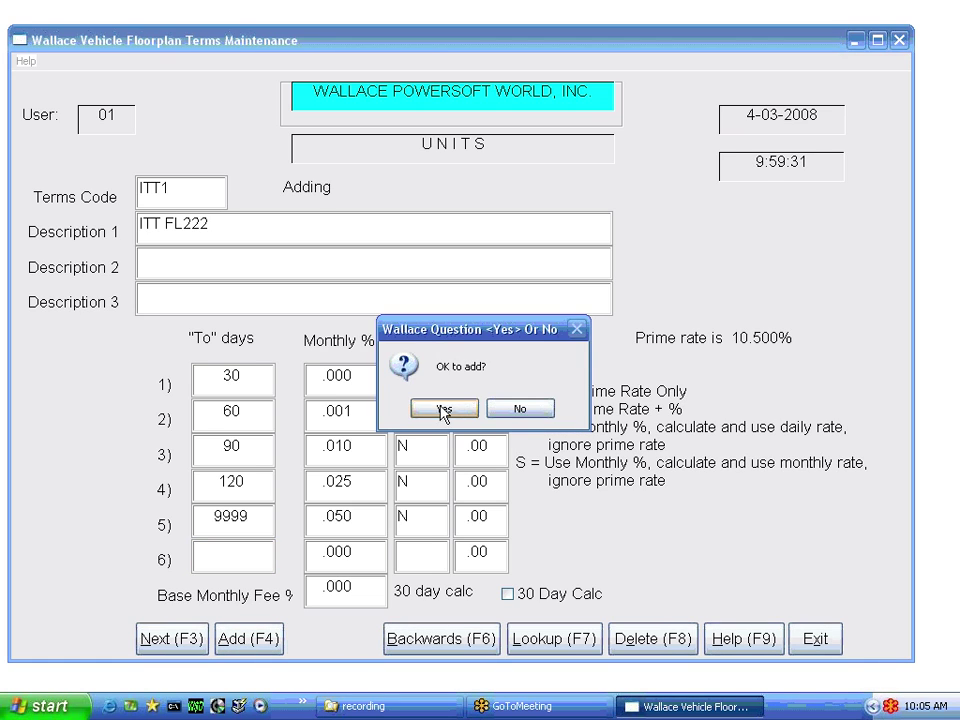
pyautogui.click(437, 409)
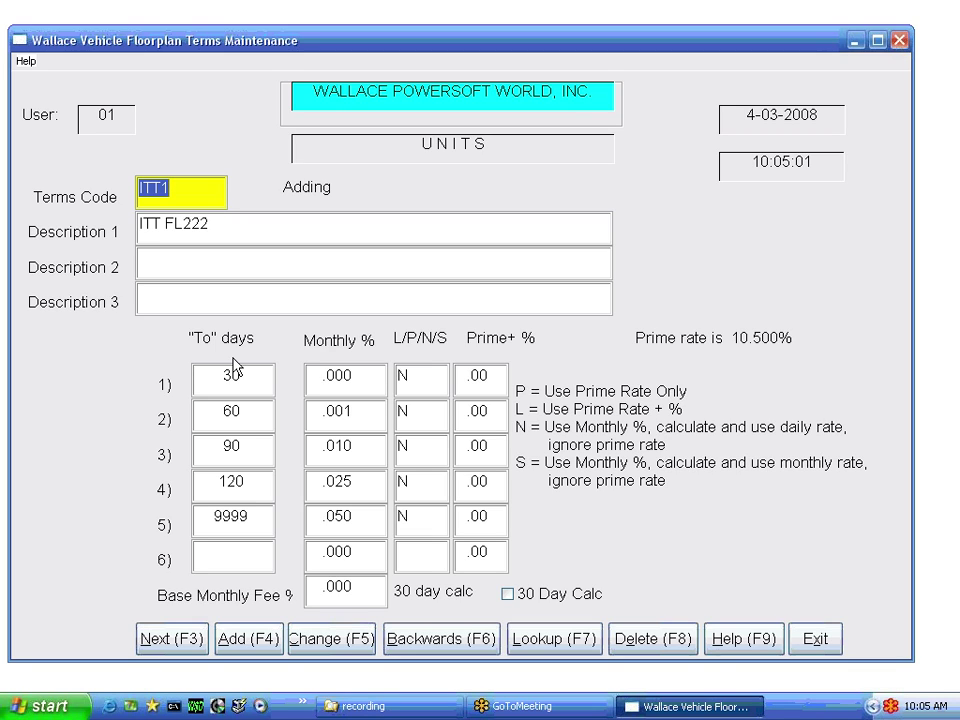
# Step: Start a terms record with code ITT2, Description 1 ITT 2222 and a first-tier limit of 30 days
pyautogui.write('ITT2')
pyautogui.press('Return')
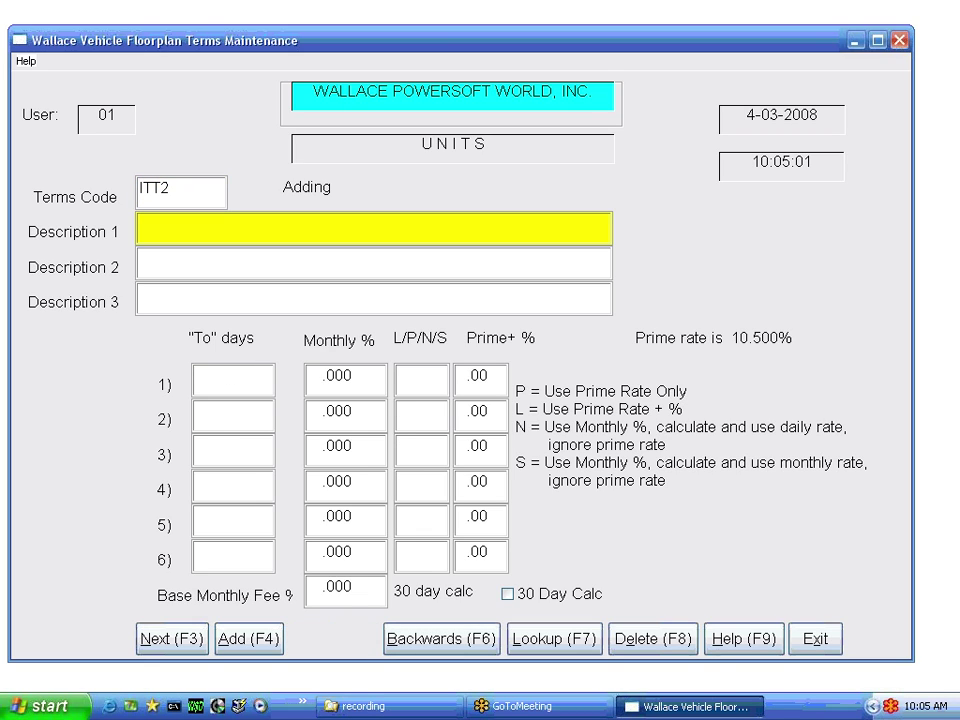
pyautogui.write('ITT 2222')
pyautogui.press('Return')
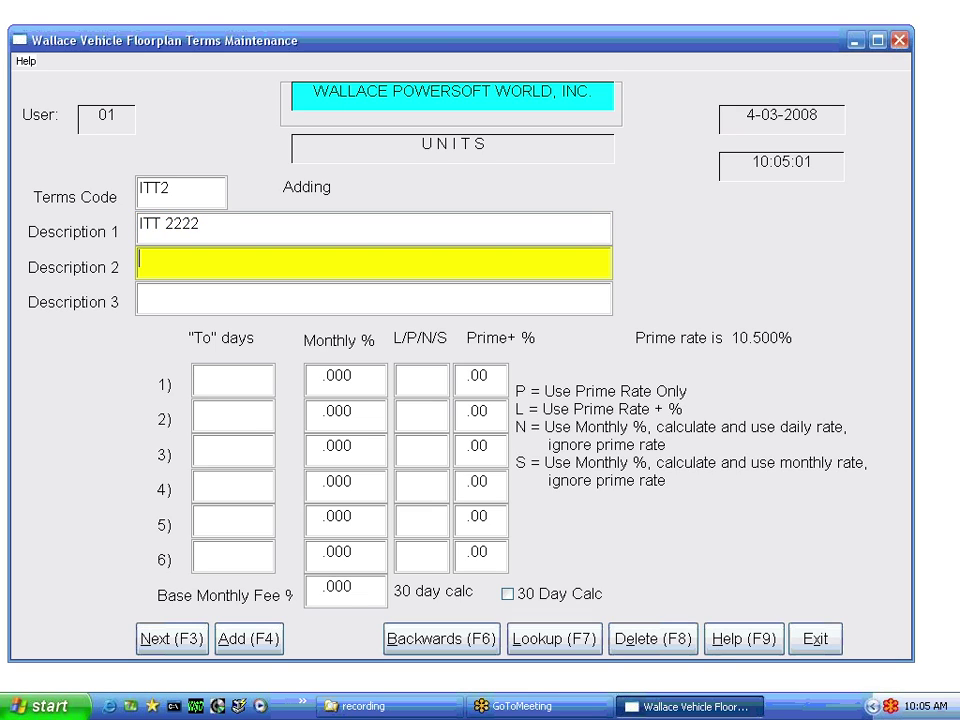
pyautogui.press('Return')
pyautogui.press('Return')
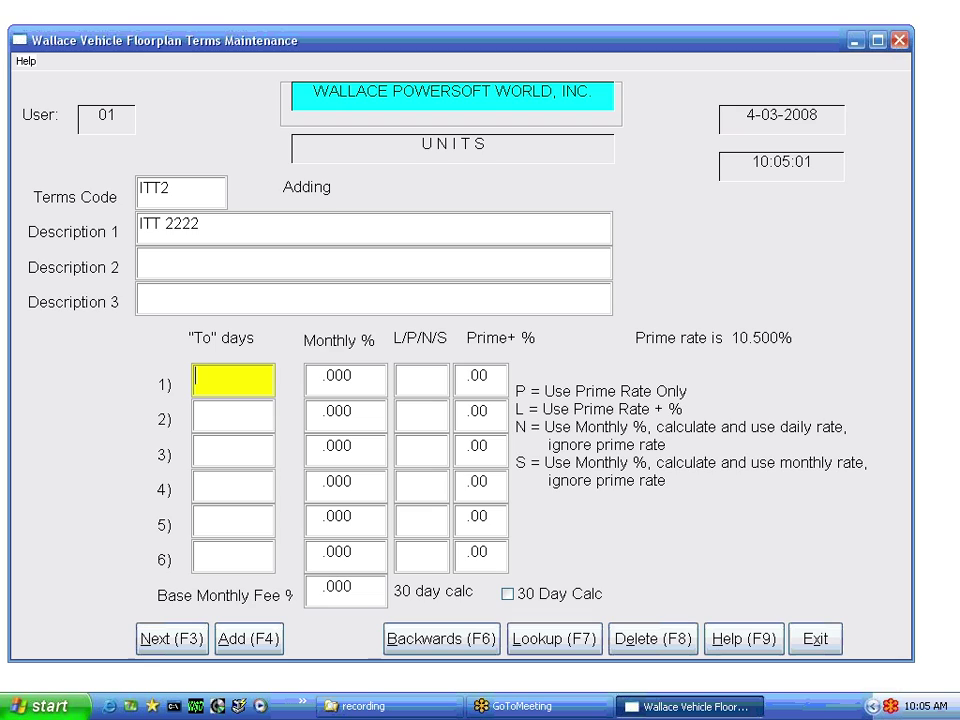
pyautogui.write('30')
pyautogui.press('Return')
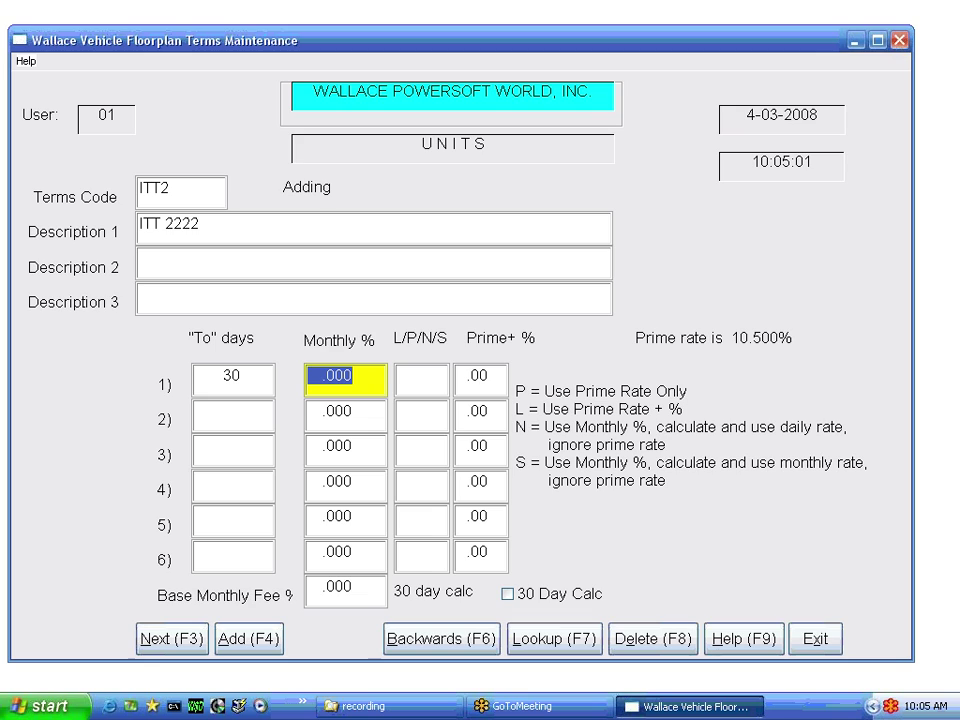
# Step: Set the first tier's rate type to L with a Prime+ percentage of .02
pyautogui.press('Tab')
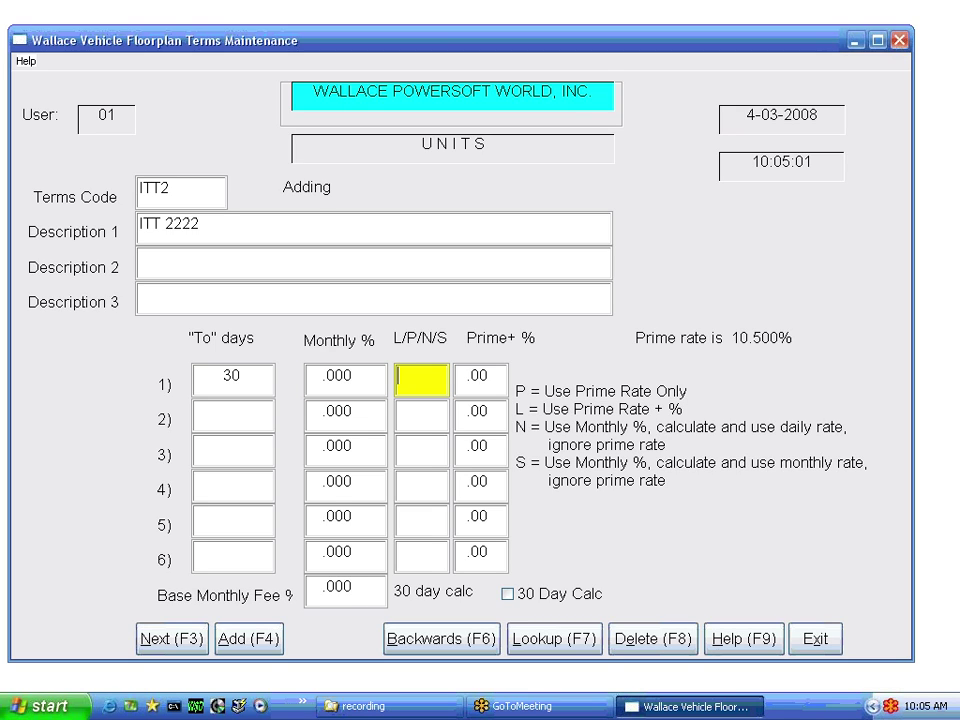
pyautogui.write('P')
pyautogui.press('Left')
pyautogui.press('BackSpace')
pyautogui.write('L')
pyautogui.press('Tab')
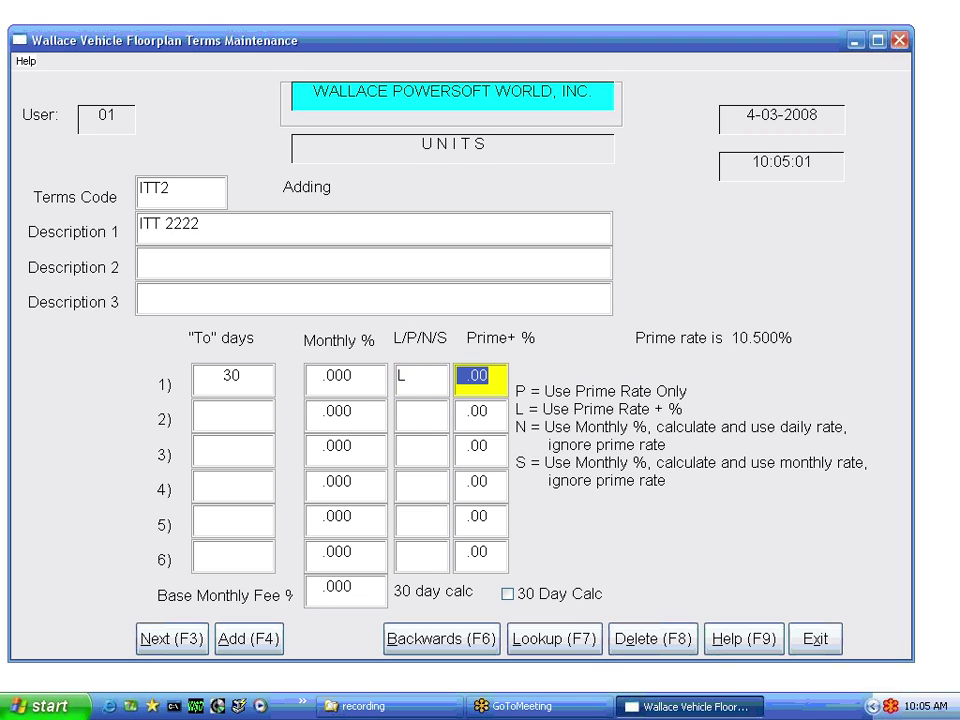
pyautogui.write('.01')
pyautogui.press('Left')
pyautogui.write('2')
pyautogui.press('Delete')
pyautogui.press('Tab')
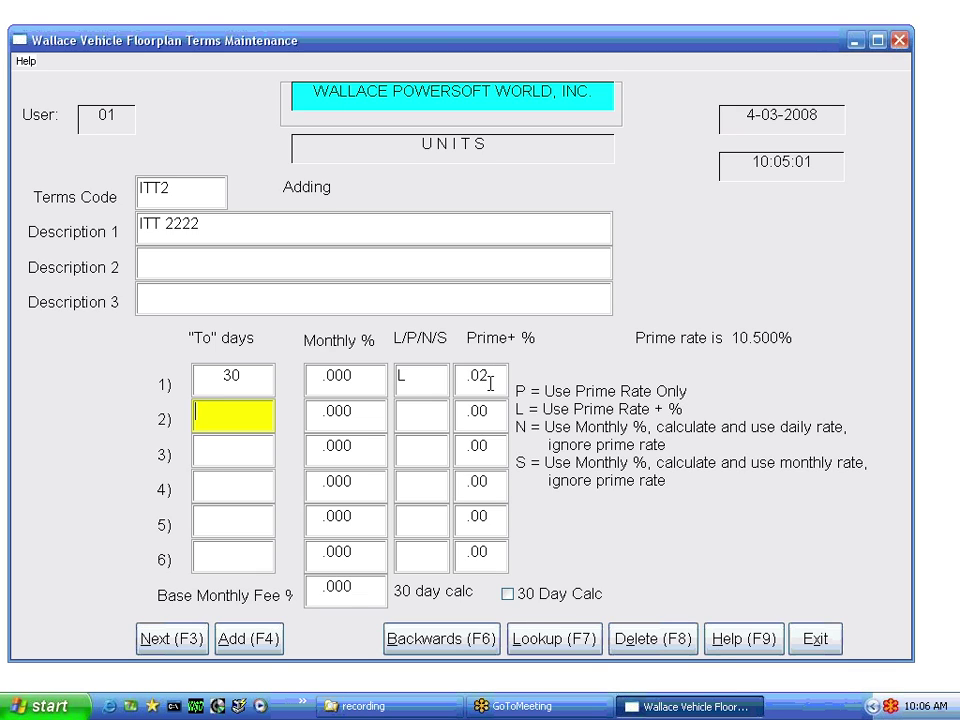
# Step: Change the first tier's rate type to N and its Prime+ percentage to 0
pyautogui.click(410, 380)
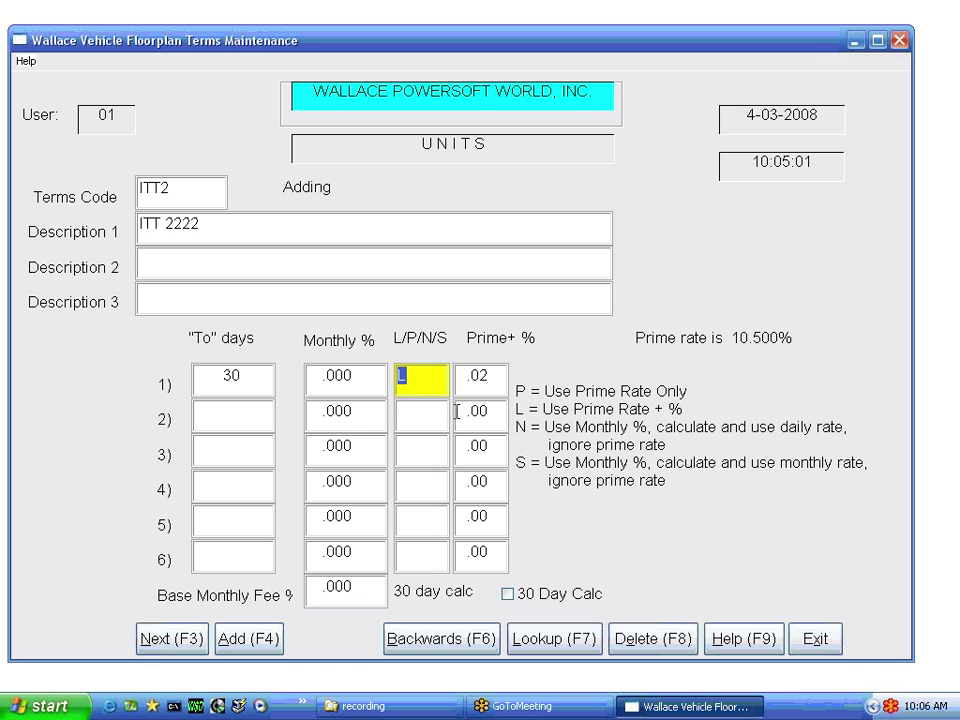
pyautogui.write('N')
pyautogui.click(490, 384)
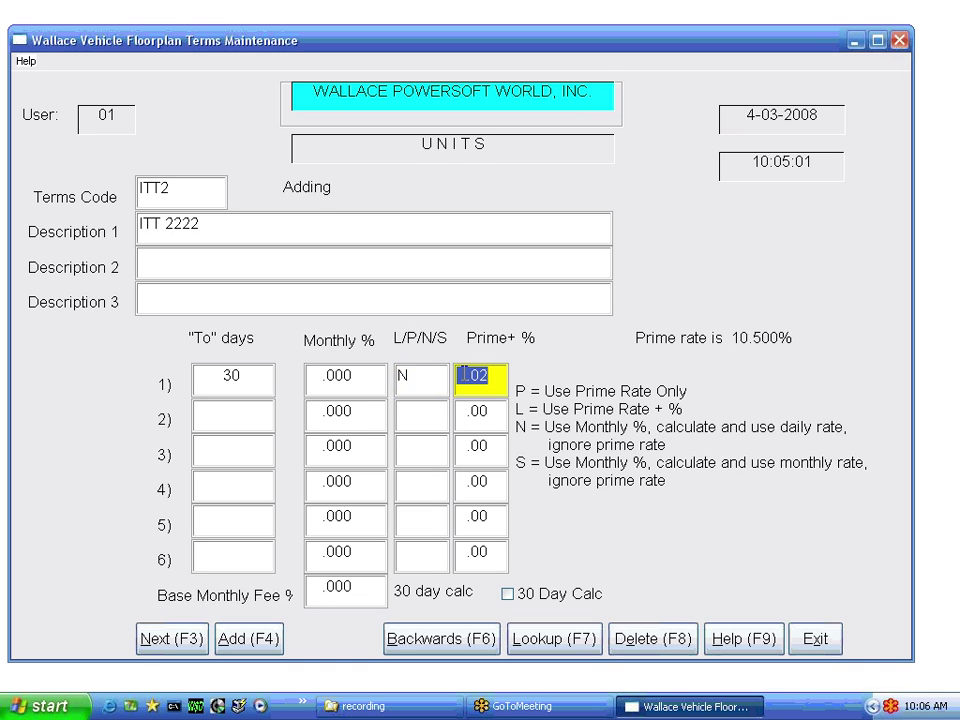
pyautogui.write('0')
# Step: Fill in the second tier with 9999 days, rate type L and Prime+ .02 %, and add the ITT2 record
pyautogui.click(221, 413)
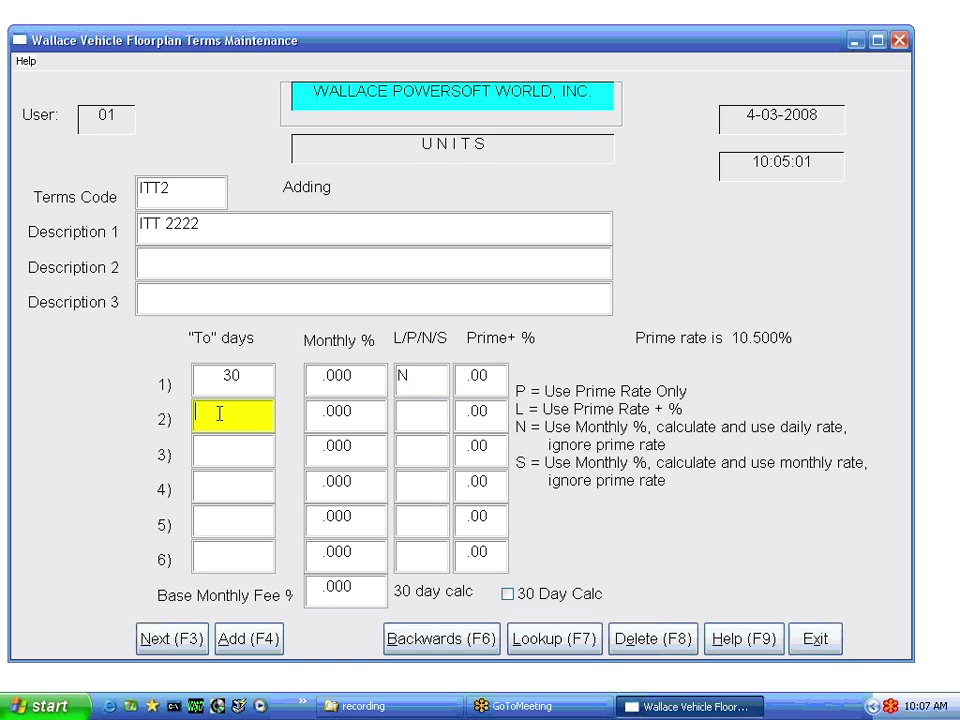
pyautogui.write('9999')
pyautogui.press('Tab')
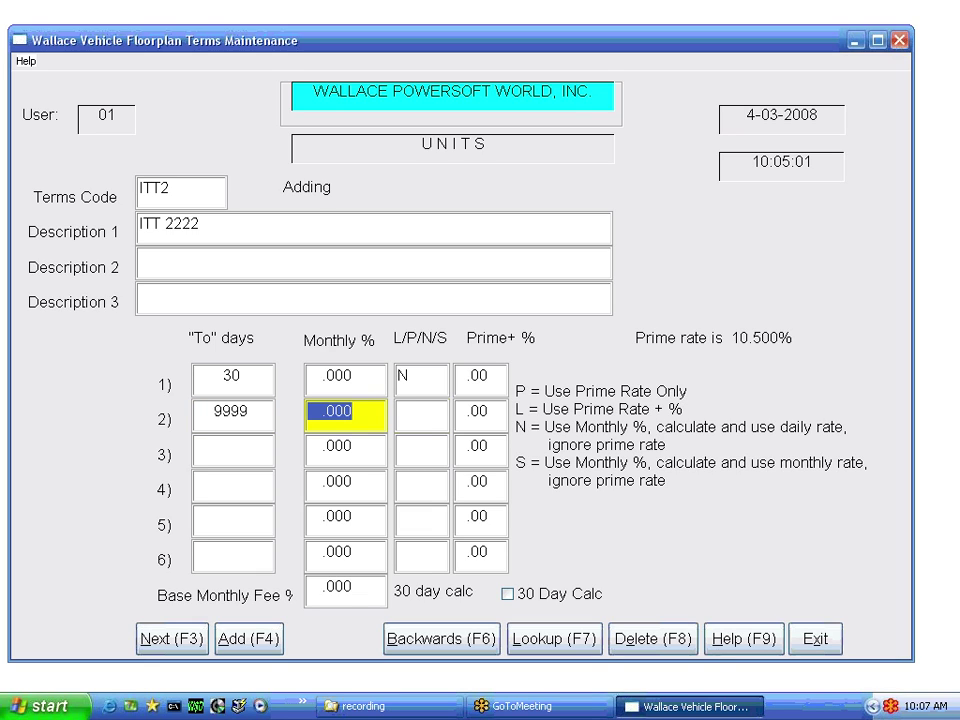
pyautogui.press('Tab')
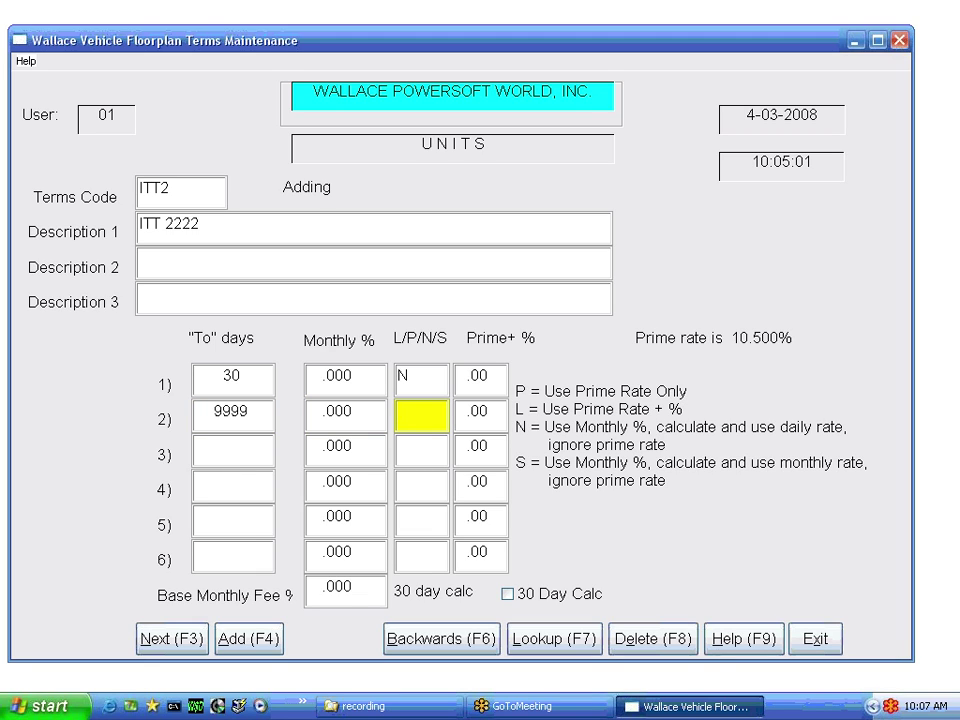
pyautogui.write('L')
pyautogui.press('Tab')
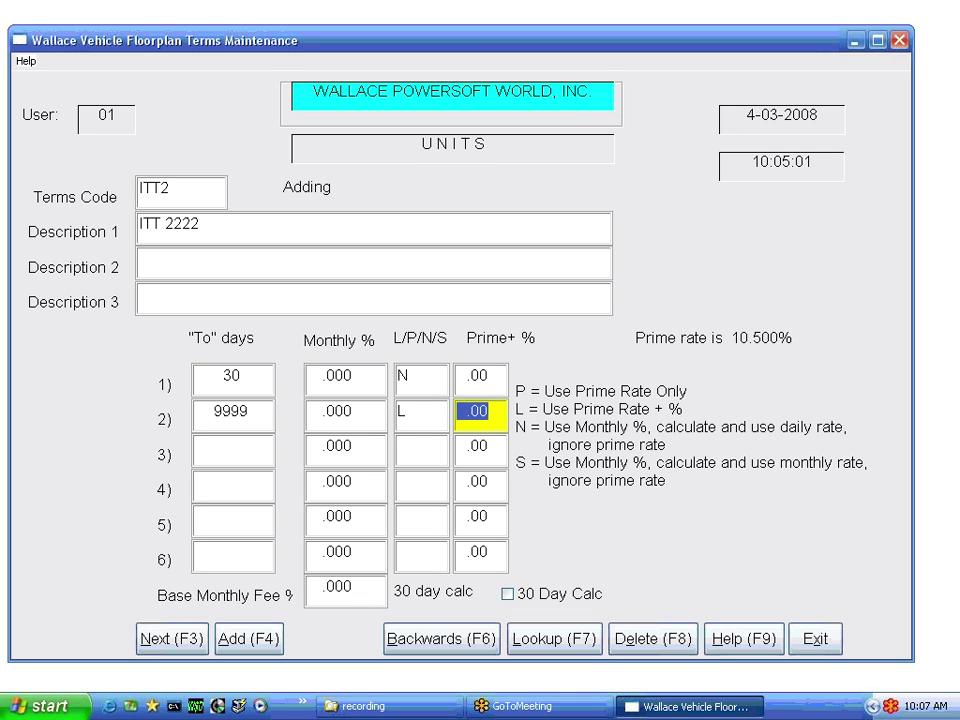
pyautogui.write('.02')
pyautogui.click(252, 640)
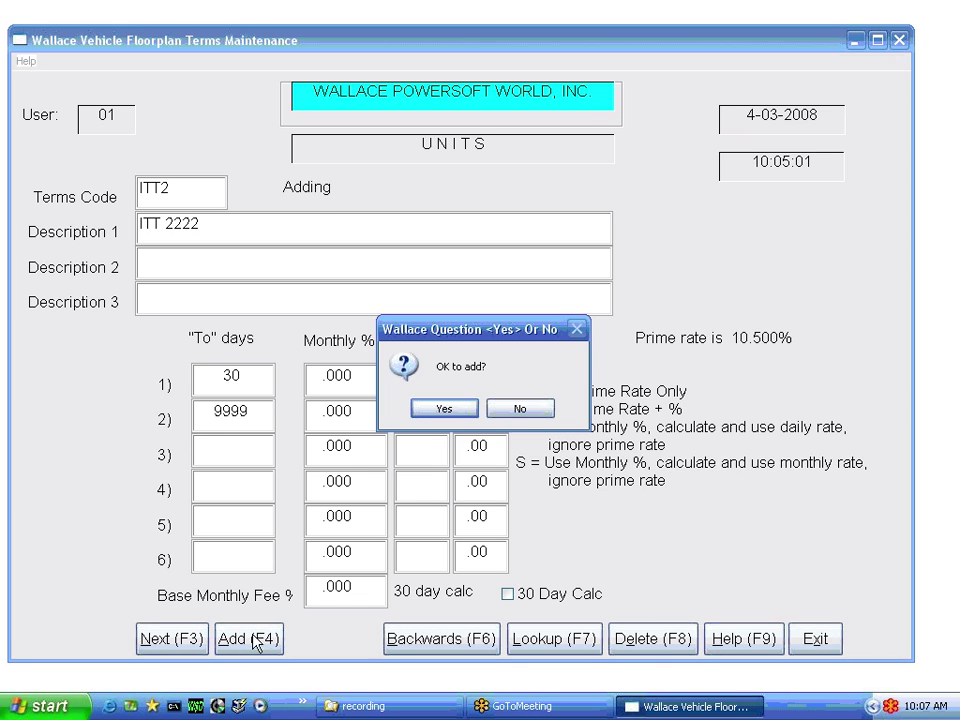
pyautogui.click(440, 410)
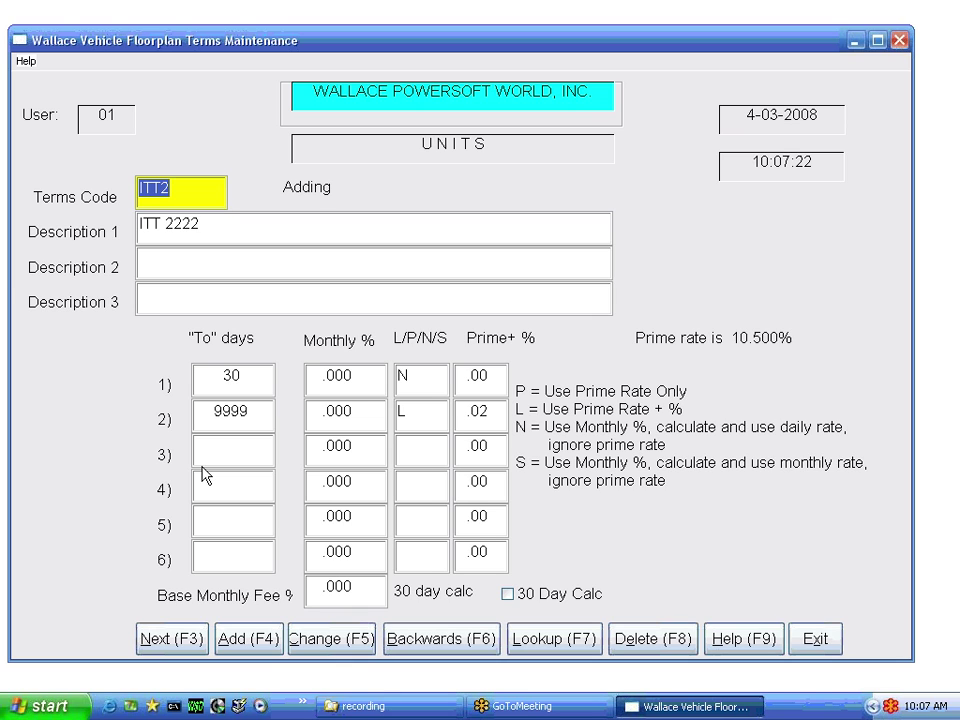
# Step: Look up the full list of floor plan codes with the search value cleared, and return to the terms record
pyautogui.click(587, 648)
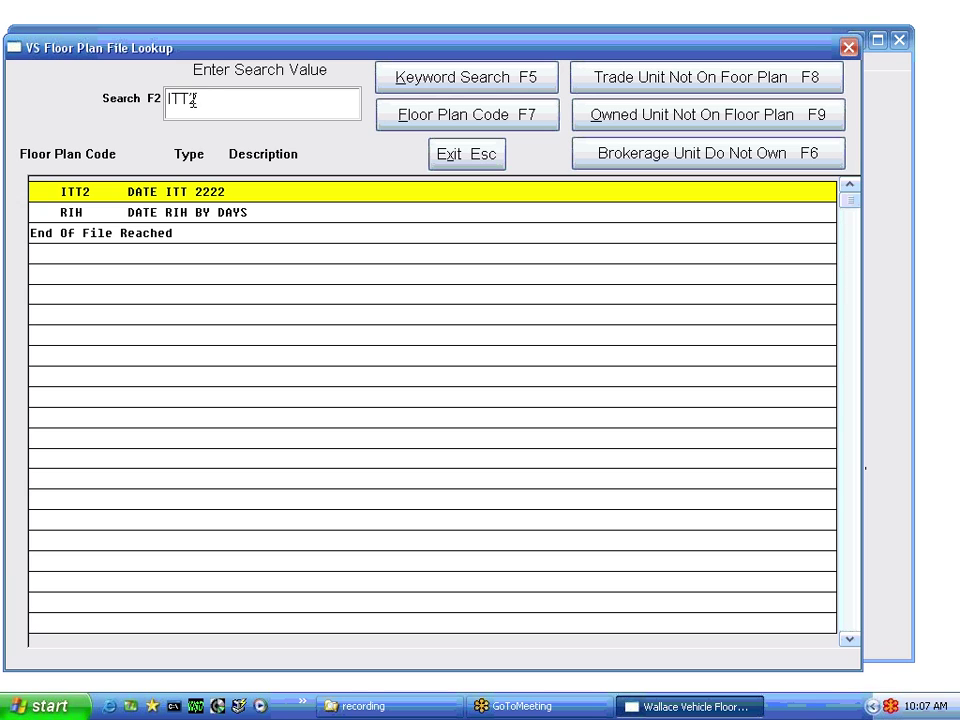
pyautogui.click(190, 98)
pyautogui.press('BackSpace')
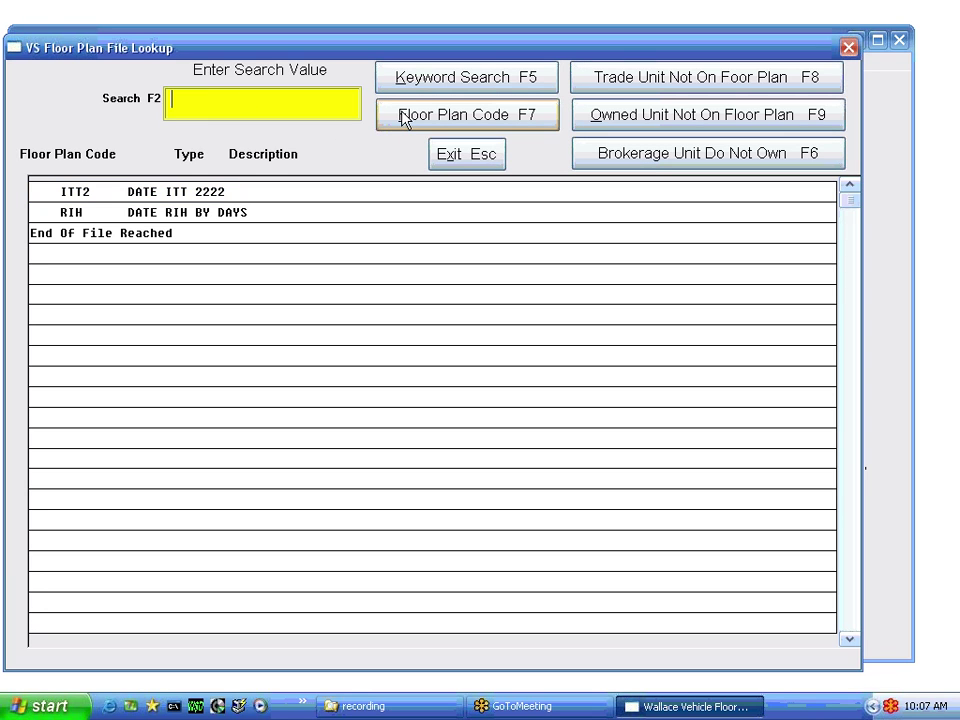
pyautogui.click(405, 120)
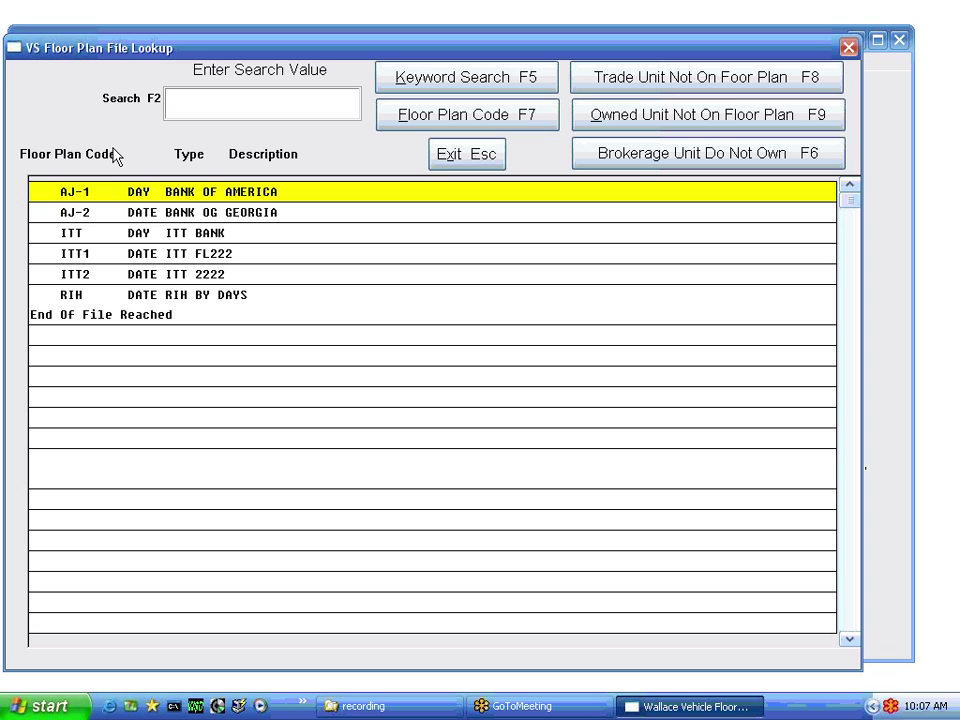
pyautogui.click(454, 162)
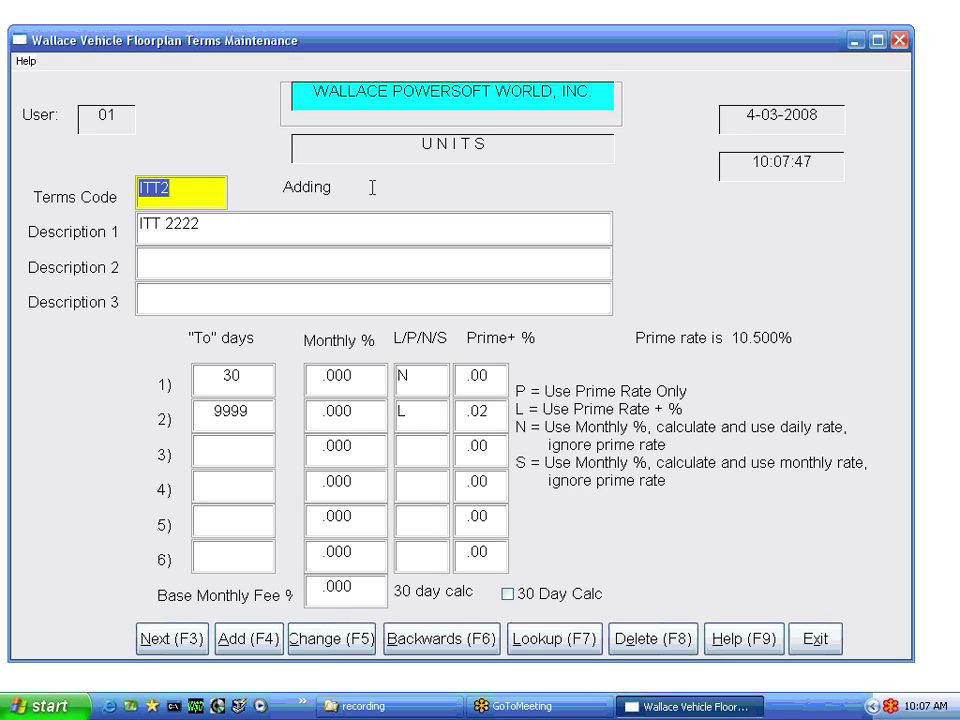
# Step: Leave the terms maintenance and open the mass change of vehicle floor plan codes
pyautogui.click(819, 637)
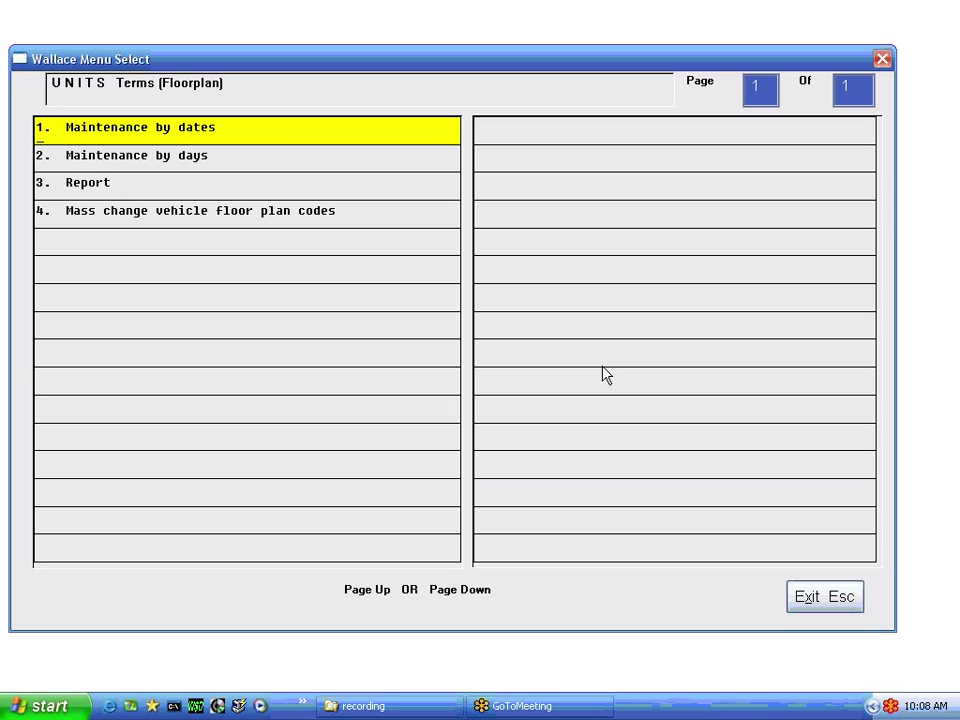
pyautogui.press('Down')
pyautogui.press('Down')
pyautogui.press('Down')
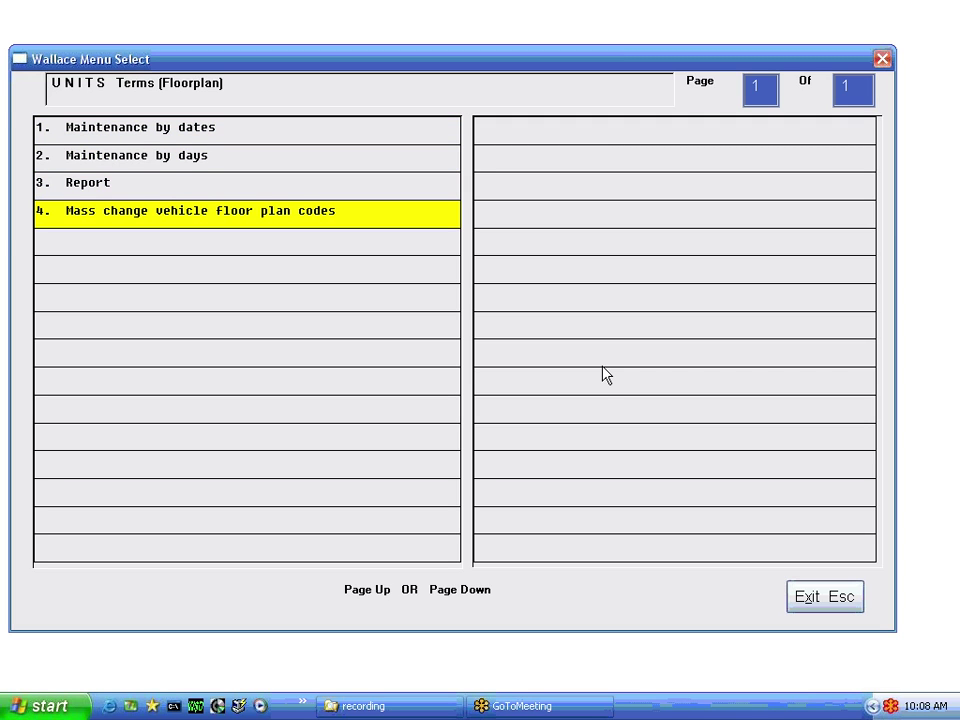
pyautogui.click(212, 220)
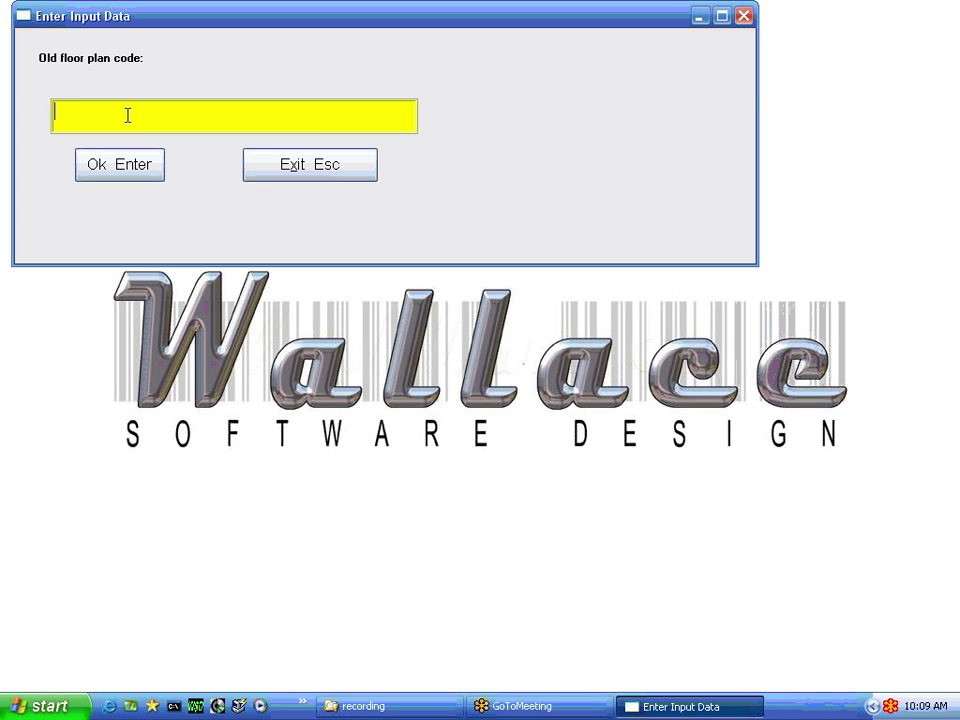
# Step: Mass-change all vehicles with floor plan code OWNED to the new code ITT1
pyautogui.write('OWNED')
pyautogui.press('Return')
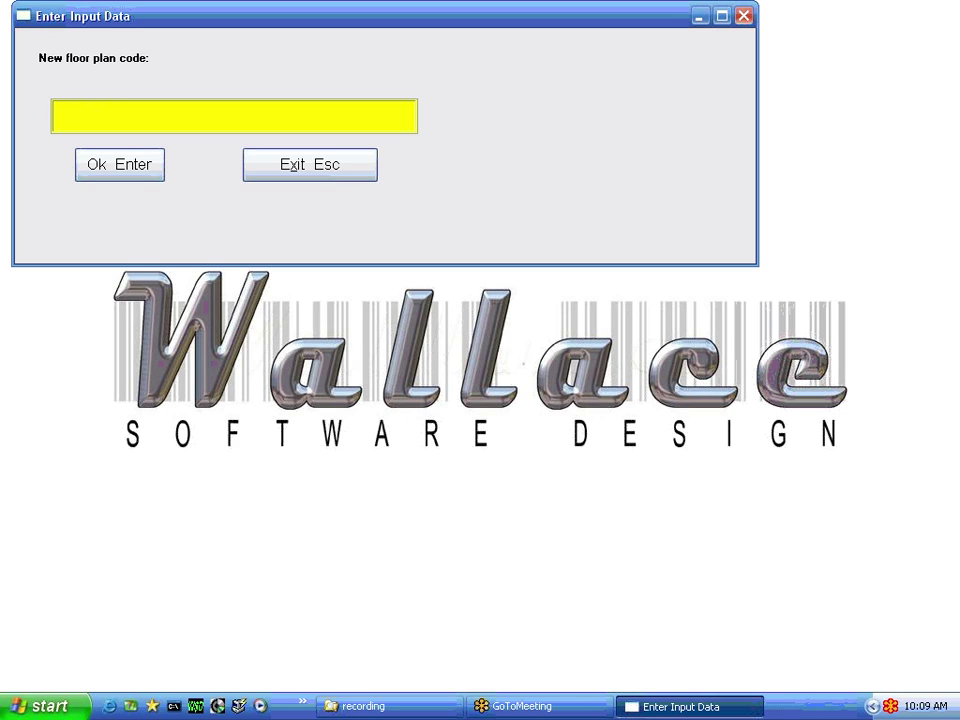
pyautogui.write('ITT1')
pyautogui.press('Return')
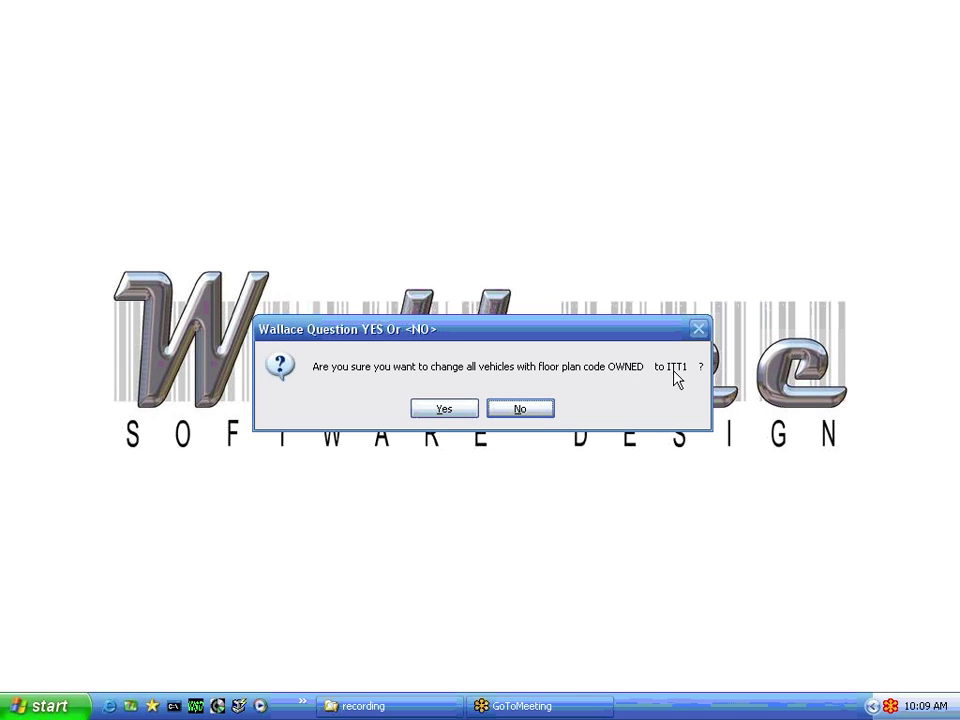
pyautogui.click(446, 412)
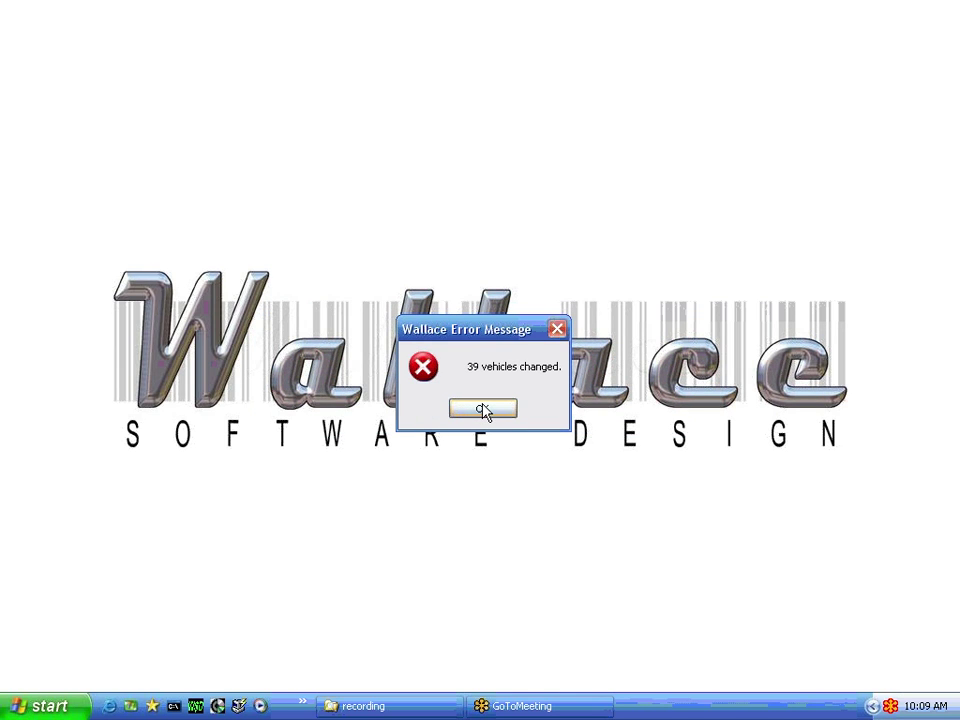
pyautogui.click(482, 409)
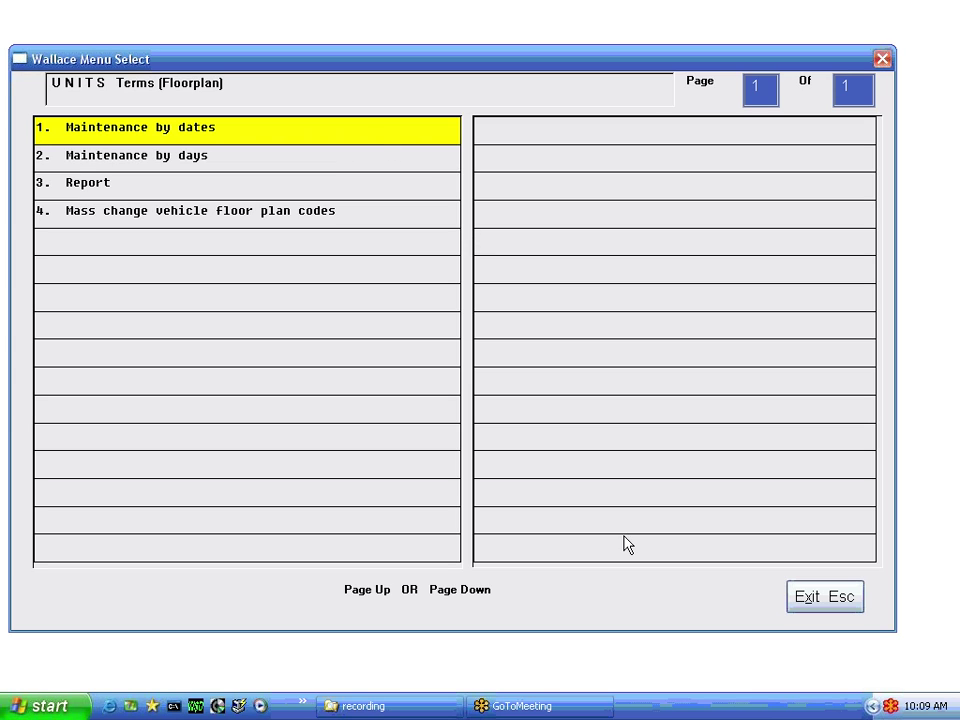
# Step: Leave the floorplan terms menu and open the sorted Floorplan Cost unit report
pyautogui.click(801, 601)
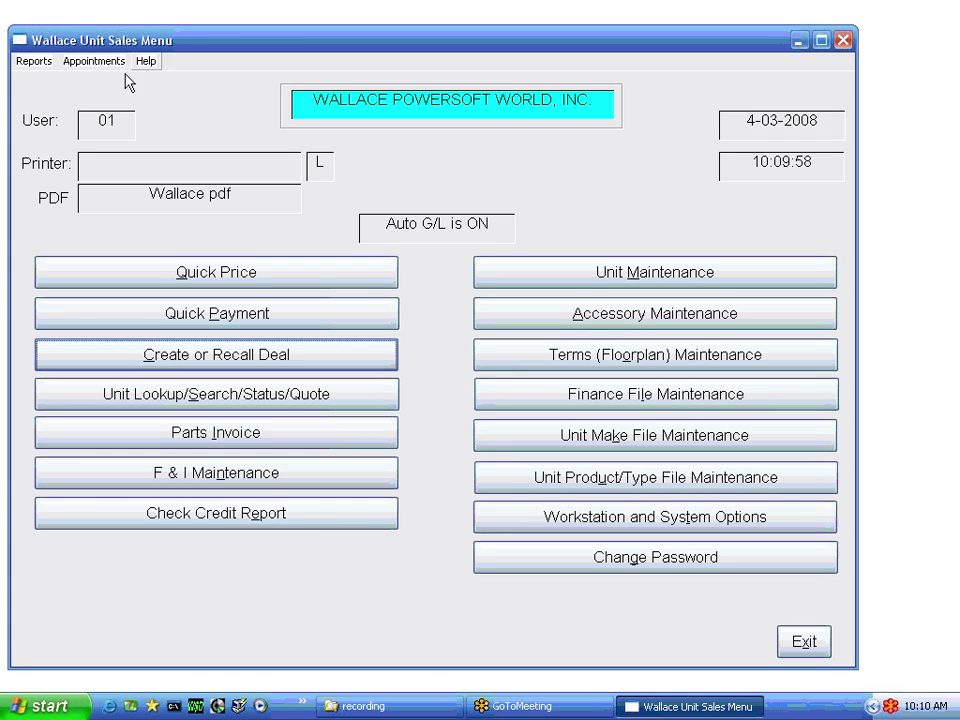
pyautogui.click(34, 63)
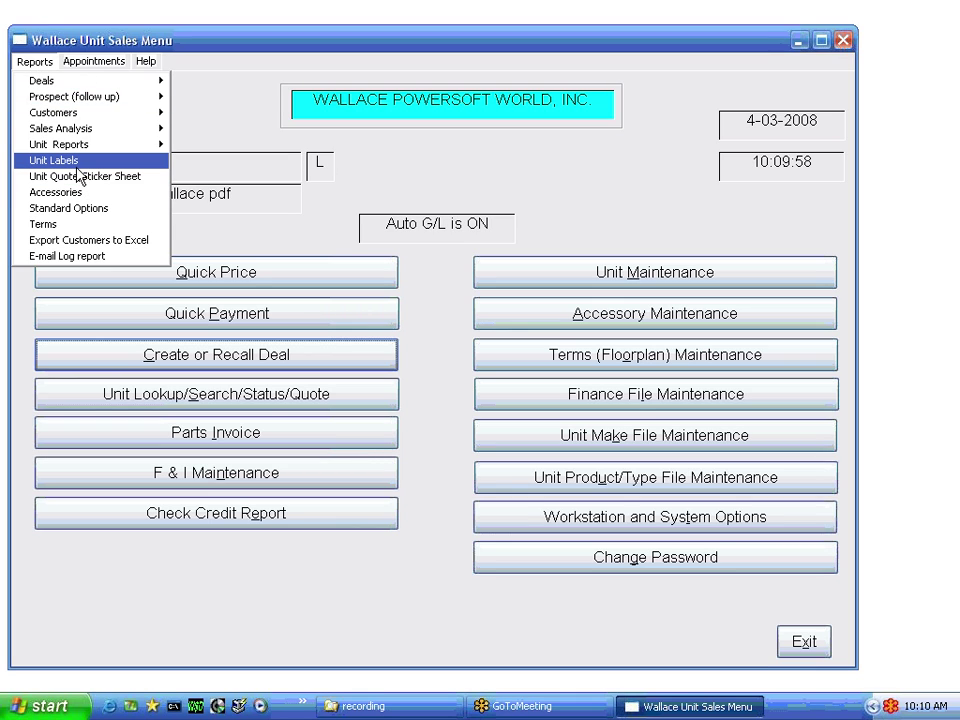
pyautogui.moveTo(77, 150)
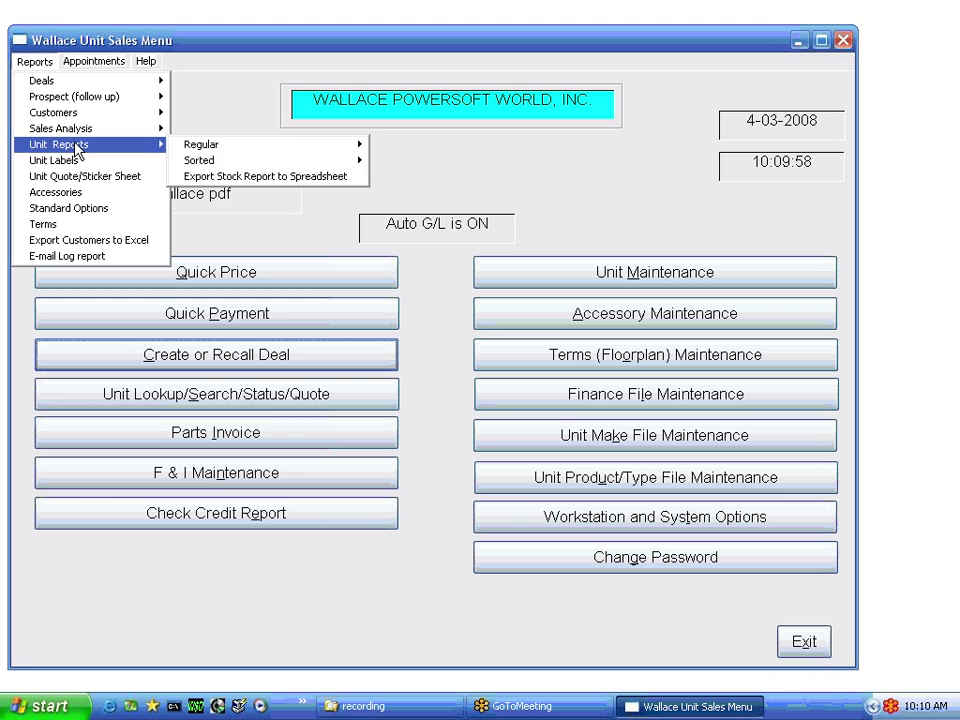
pyautogui.moveTo(210, 166)
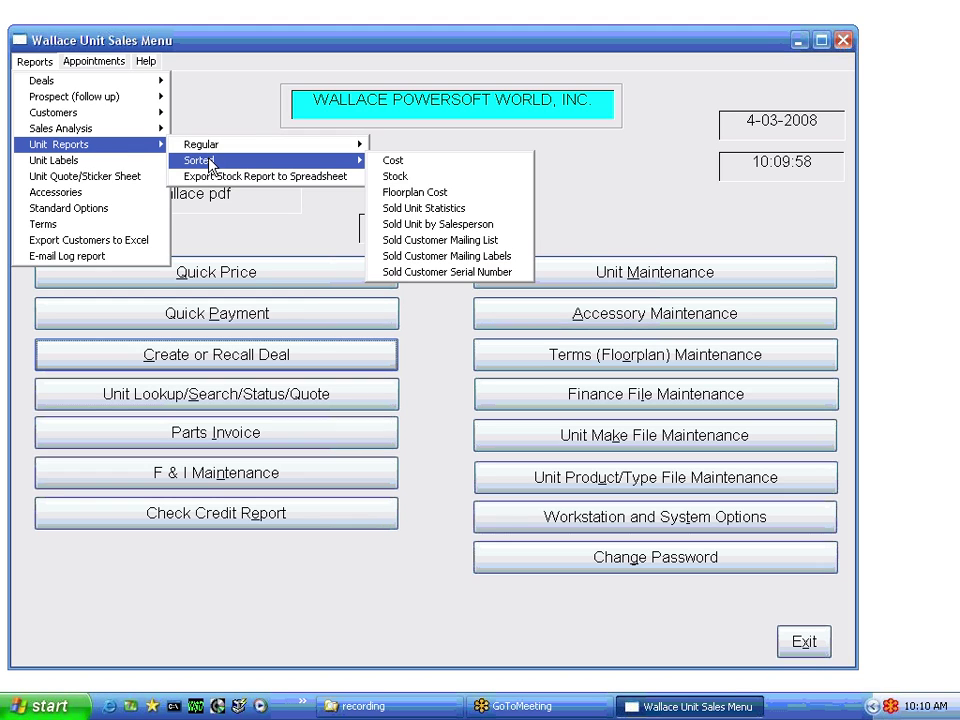
pyautogui.click(428, 193)
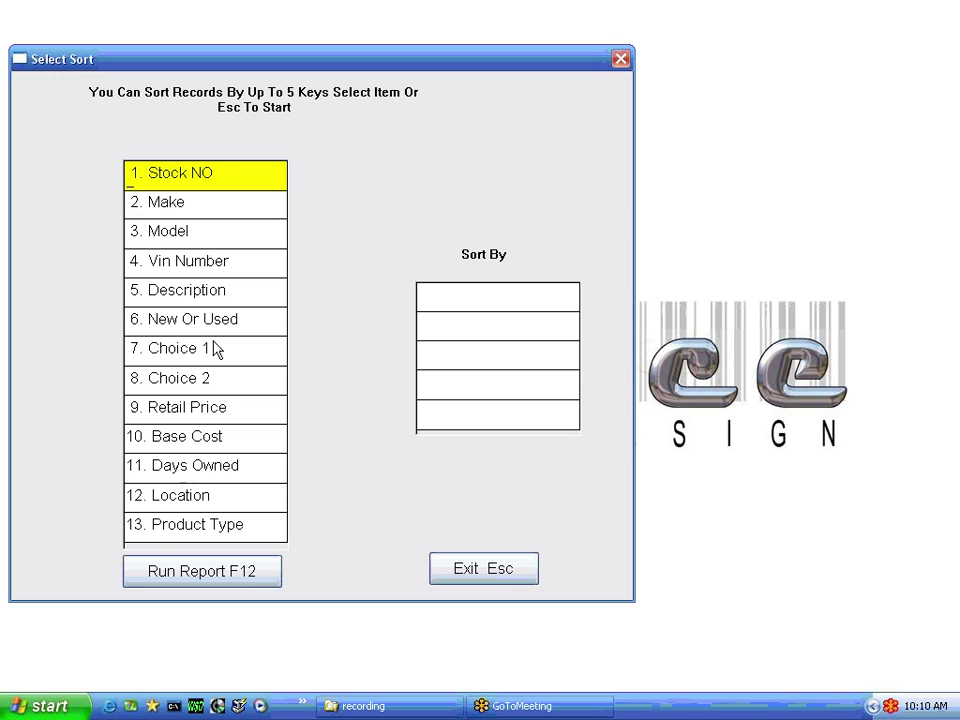
# Step: Sort the floorplan cost report by Make and Model and continue to the report options
pyautogui.click(162, 210)
pyautogui.click(172, 234)
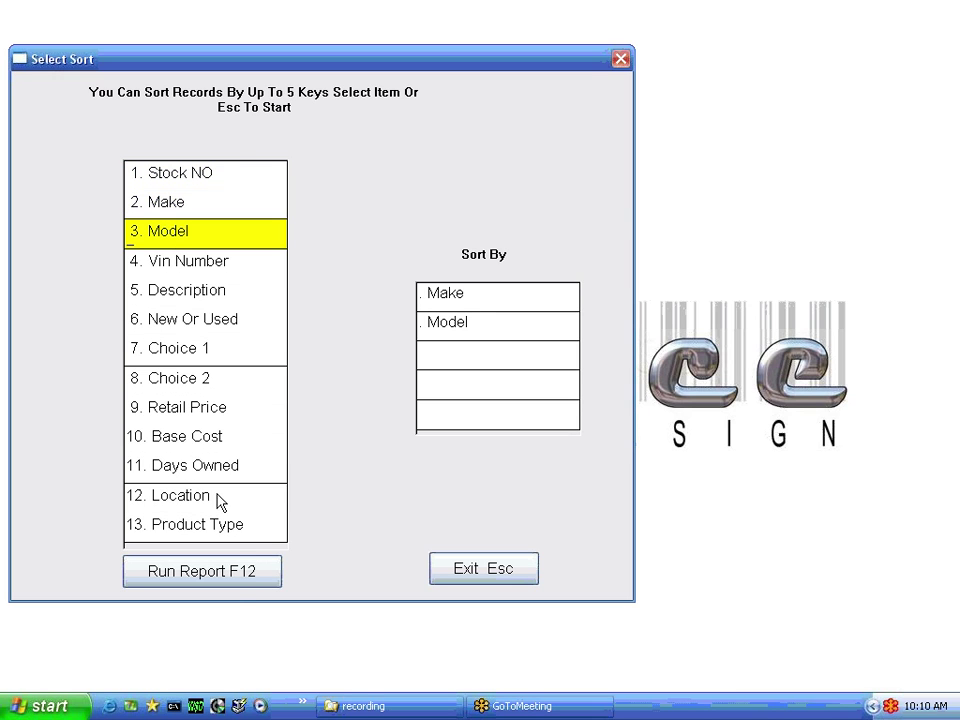
pyautogui.click(251, 578)
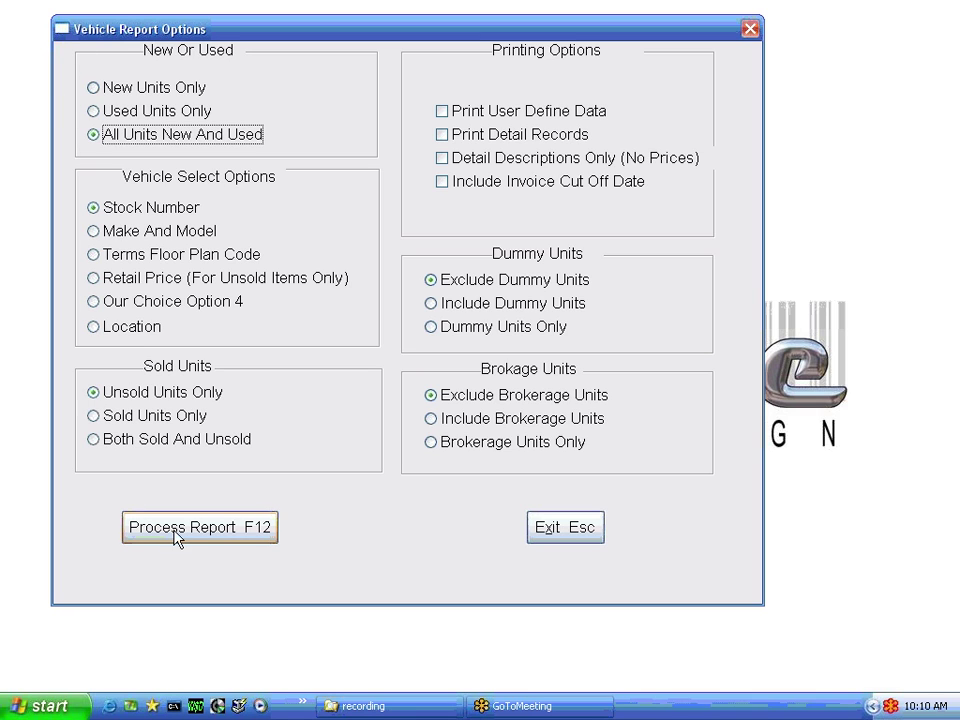
# Step: Run the report selected by Terms Floor Plan Code for all codes, without totals at code changes, and output it to the user screen
pyautogui.click(95, 255)
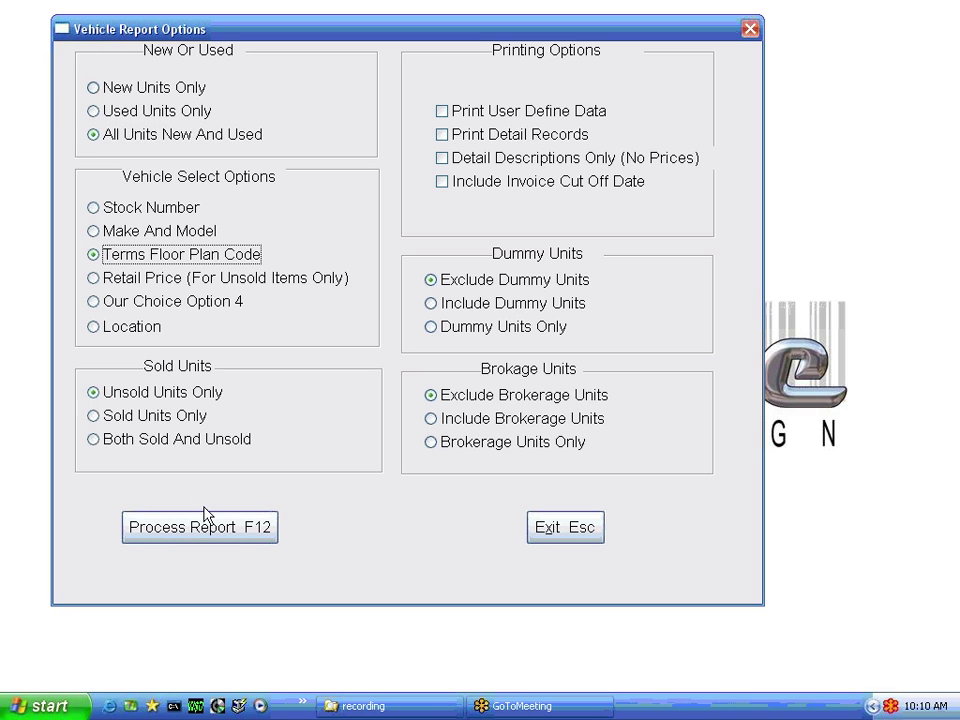
pyautogui.click(231, 535)
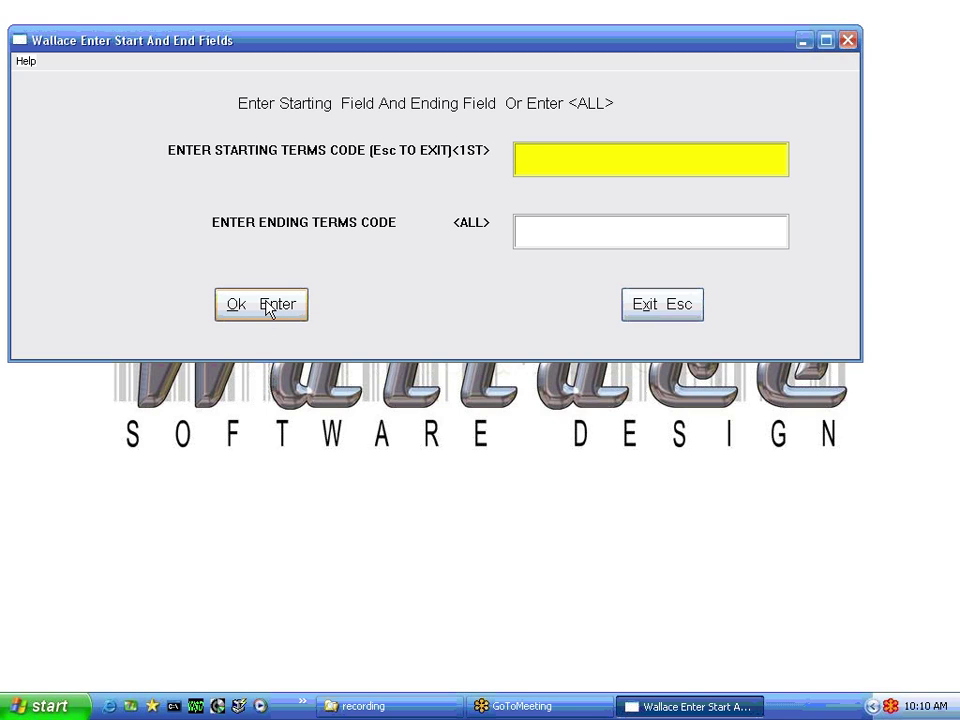
pyautogui.click(266, 308)
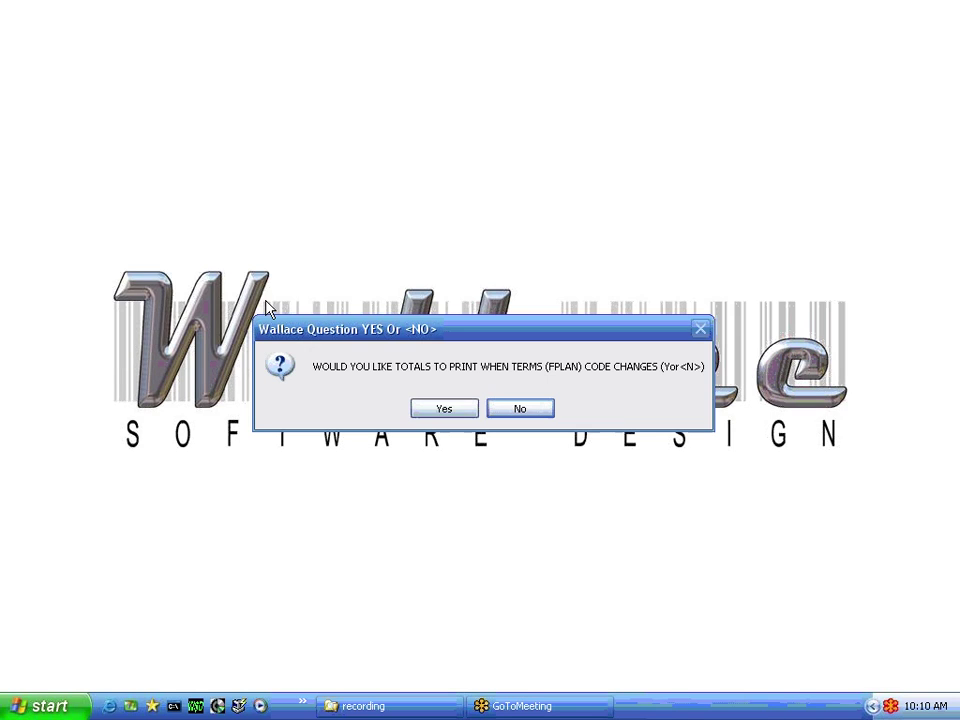
pyautogui.click(533, 406)
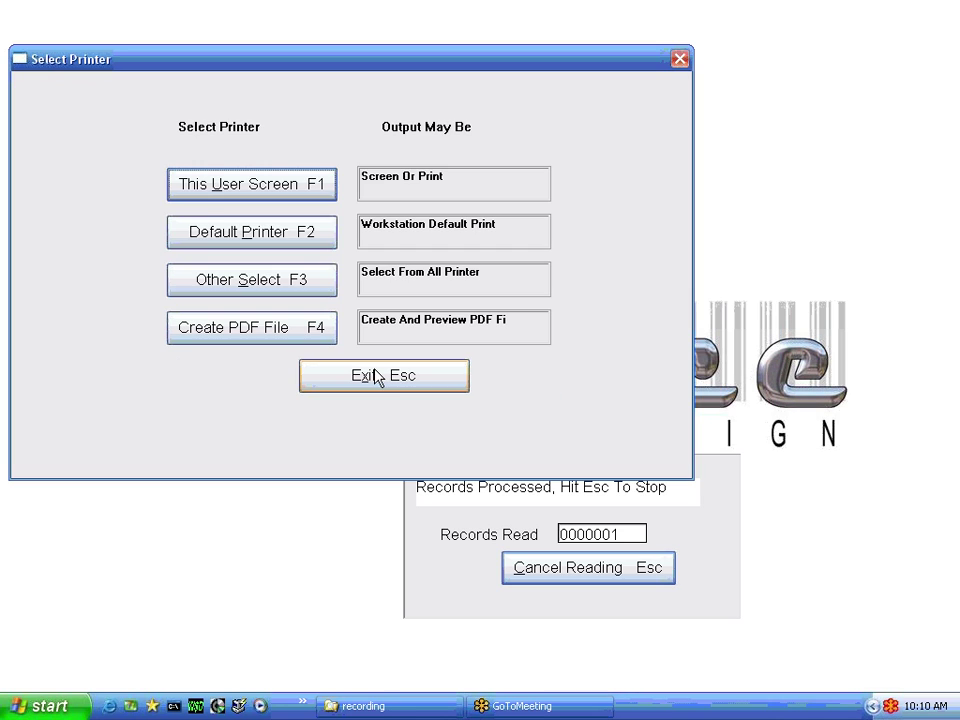
pyautogui.click(245, 186)
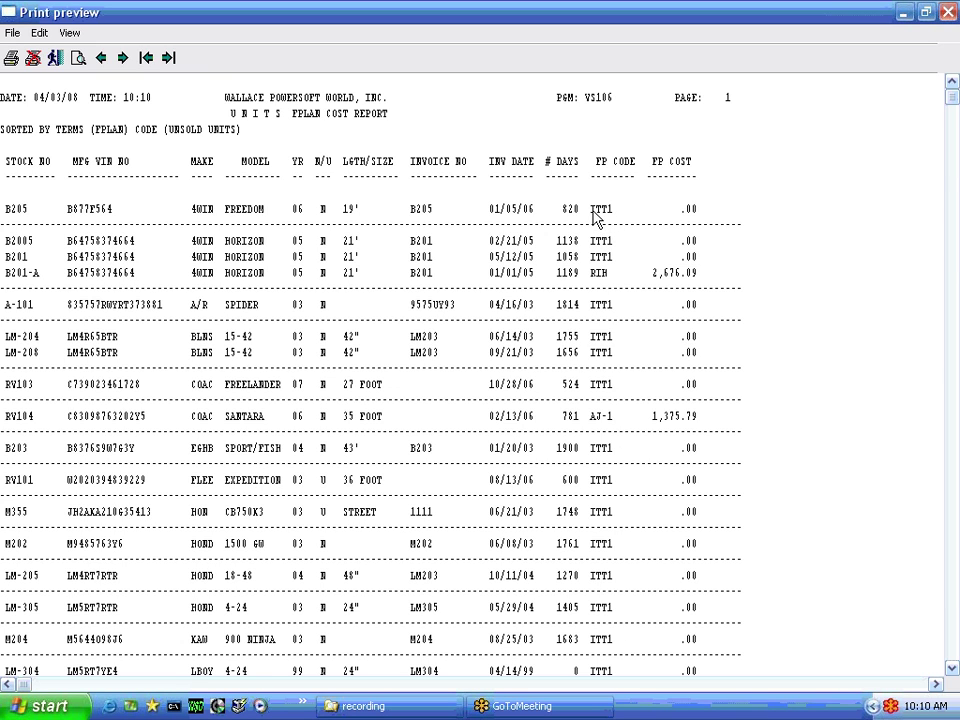
# Step: Review the floor plan codes and costs in the report preview and close it
pyautogui.scroll(-5, 600, 262)
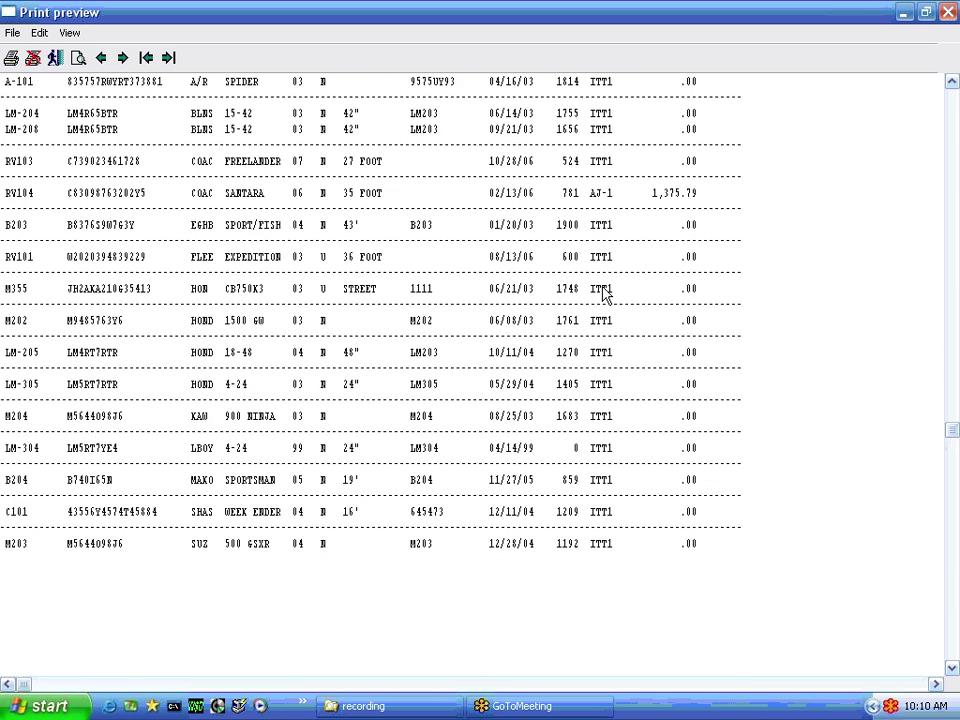
pyautogui.scroll(5, 603, 290)
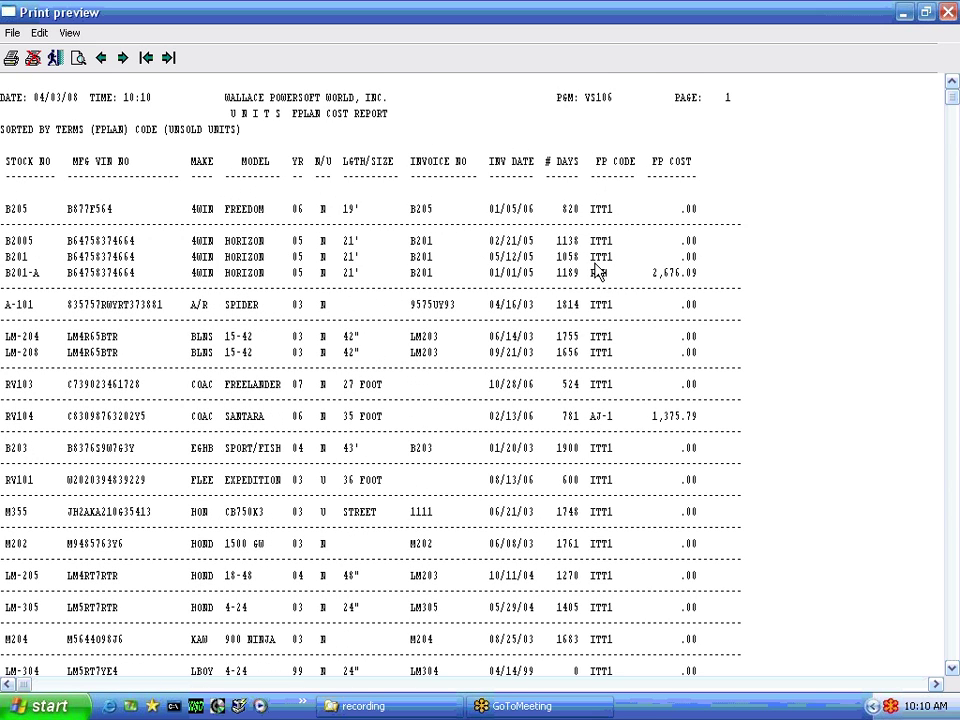
pyautogui.click(33, 60)
pyautogui.click(443, 410)
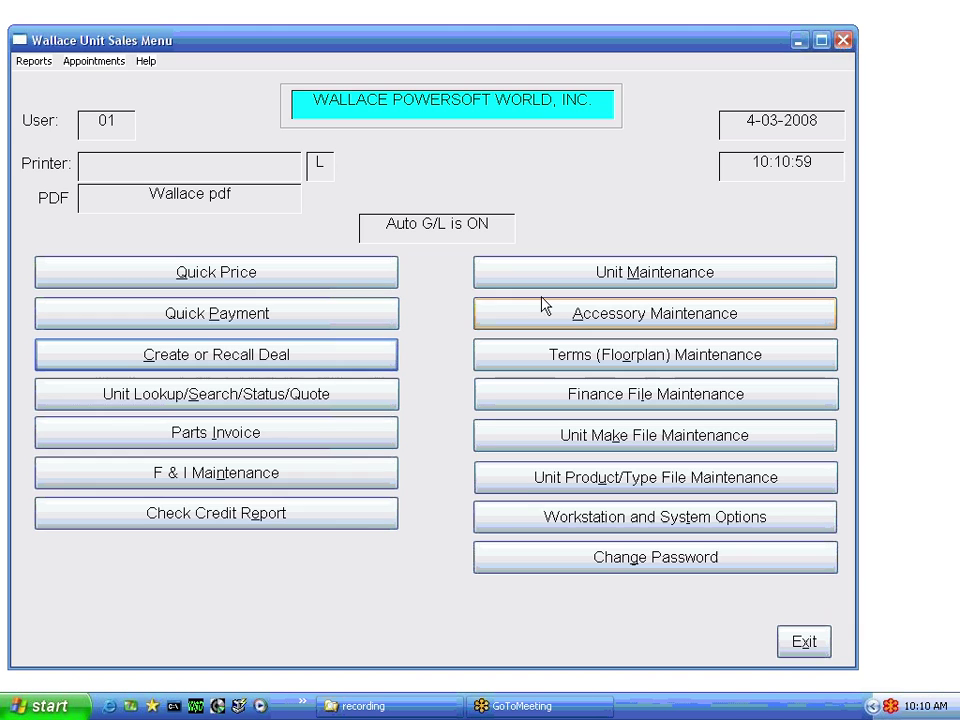
# Step: Open unit maintenance, look up the units by stock number and load unit A-101
pyautogui.click(607, 281)
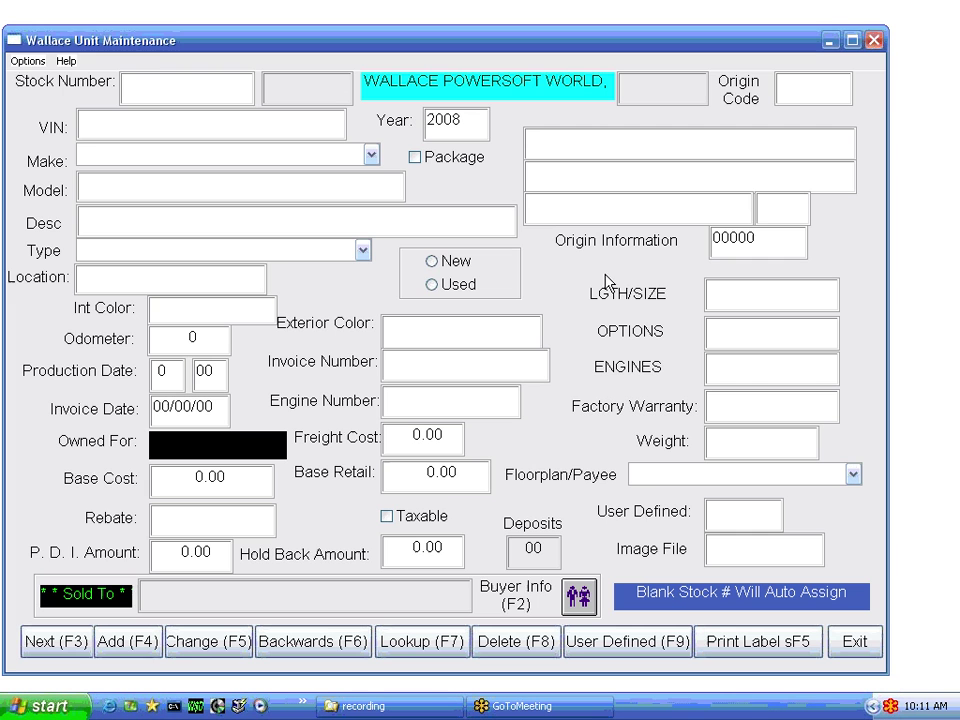
pyautogui.click(435, 648)
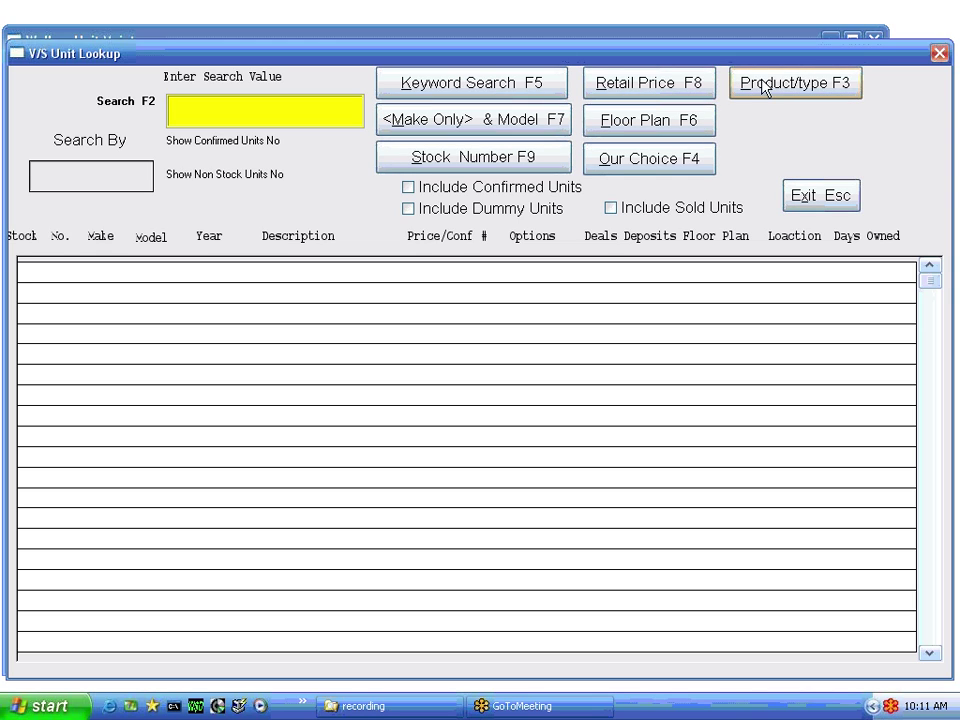
pyautogui.click(413, 160)
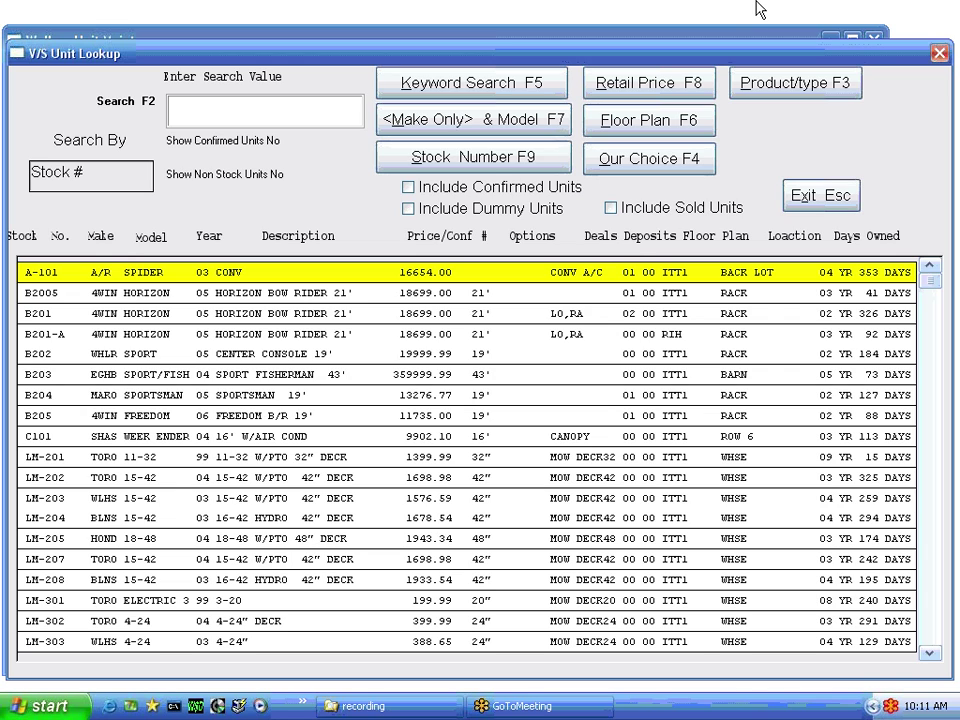
pyautogui.press('Down')
pyautogui.press('Down')
pyautogui.press('Up')
pyautogui.press('Up')
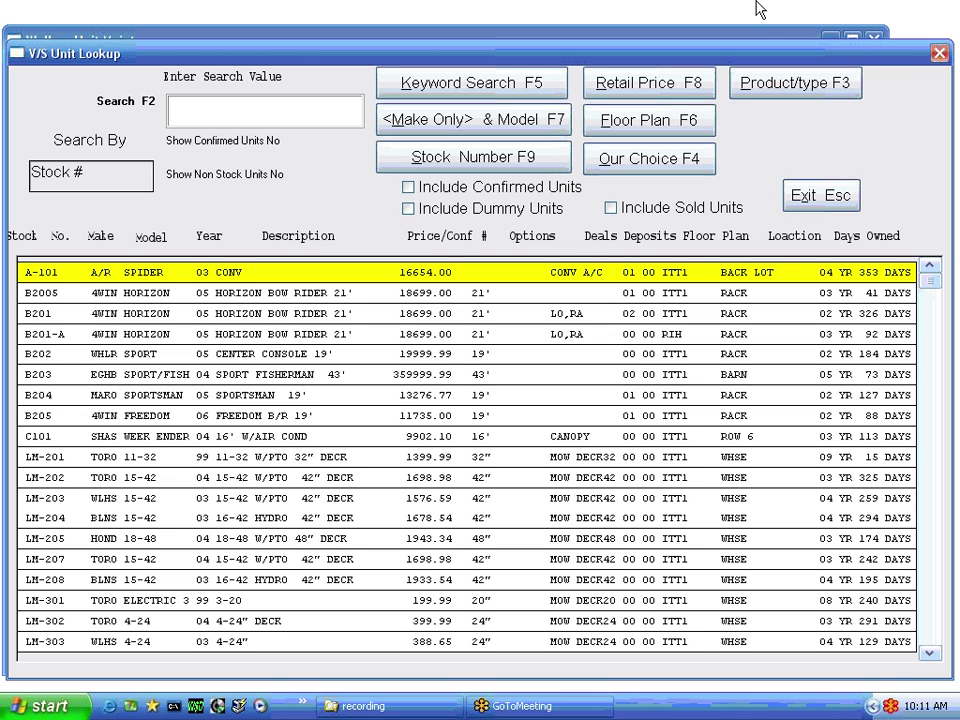
pyautogui.press('Return')
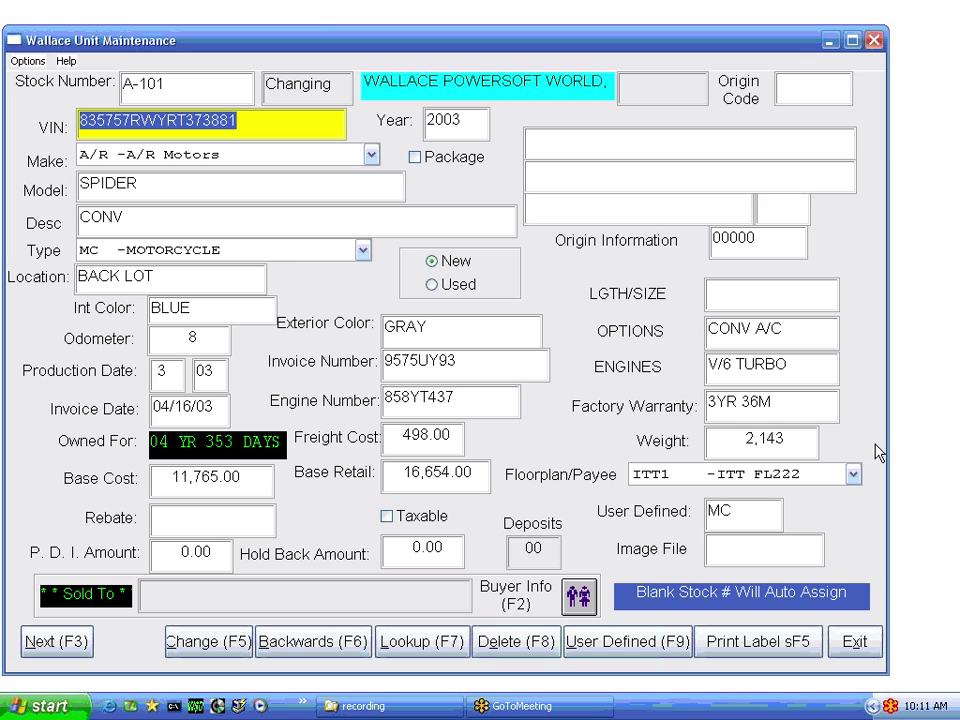
# Step: Set unit A-101's floorplan/payee to RIH and save the change without modifying options or charges
pyautogui.click(853, 474)
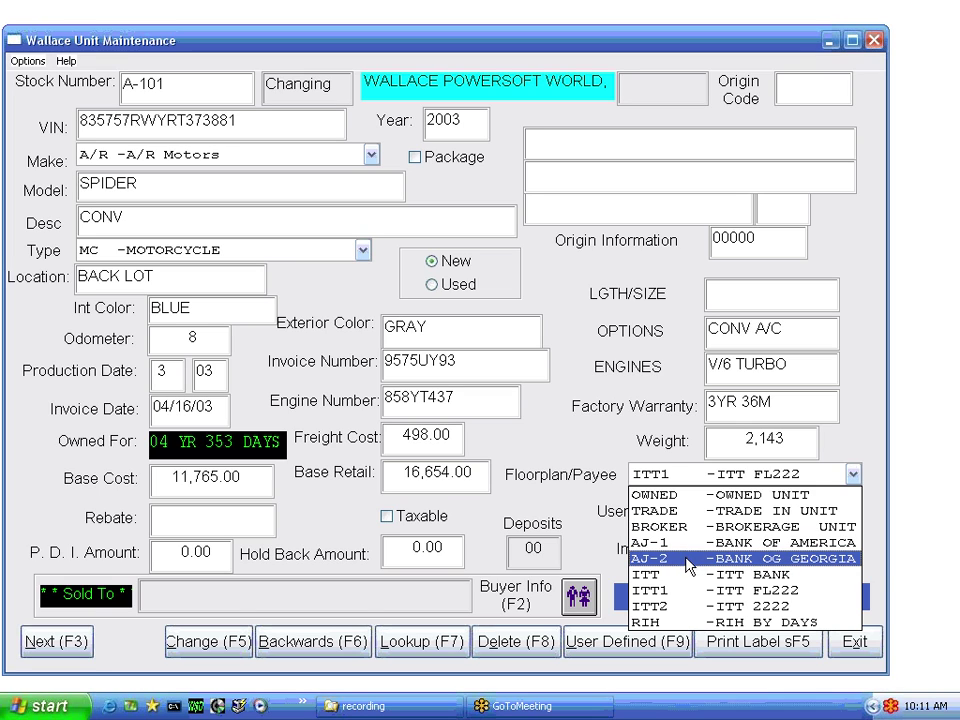
pyautogui.click(677, 624)
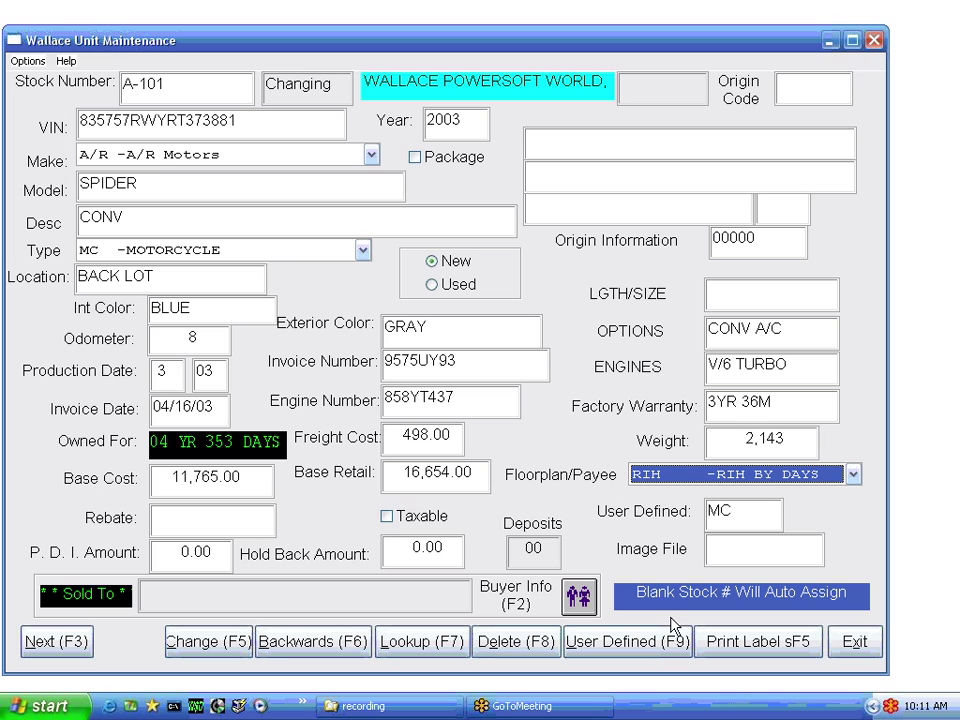
pyautogui.click(216, 643)
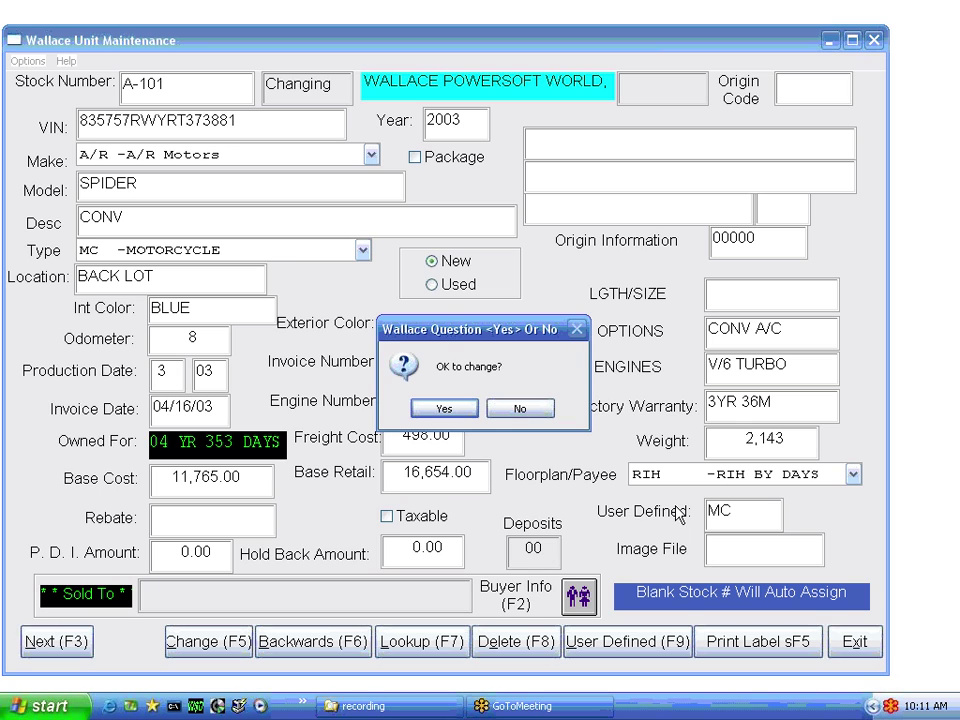
pyautogui.press('Return')
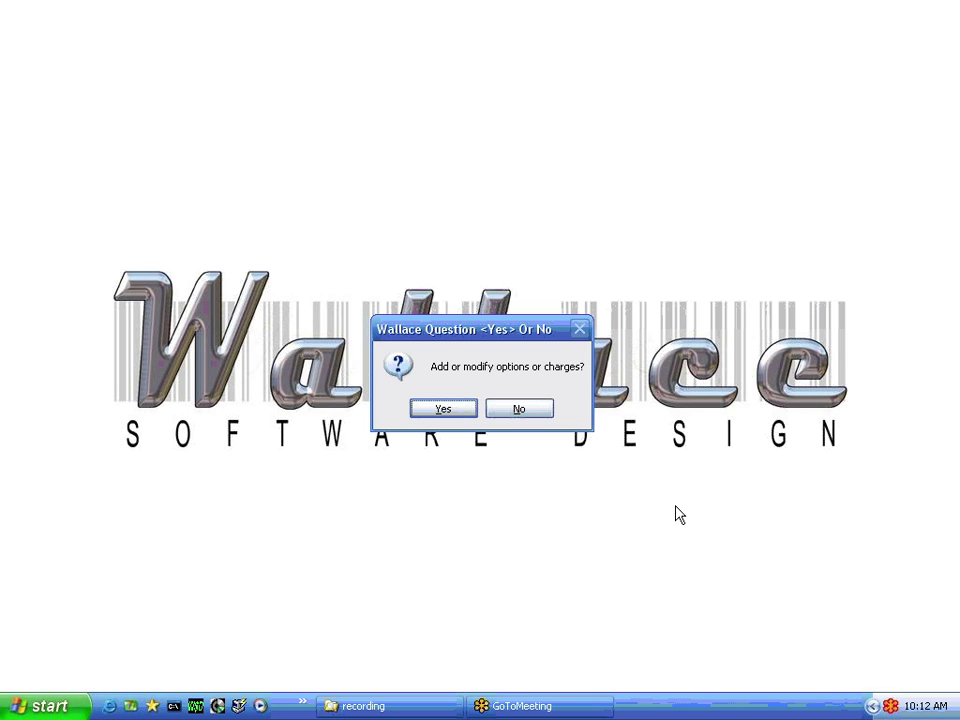
pyautogui.press('n')
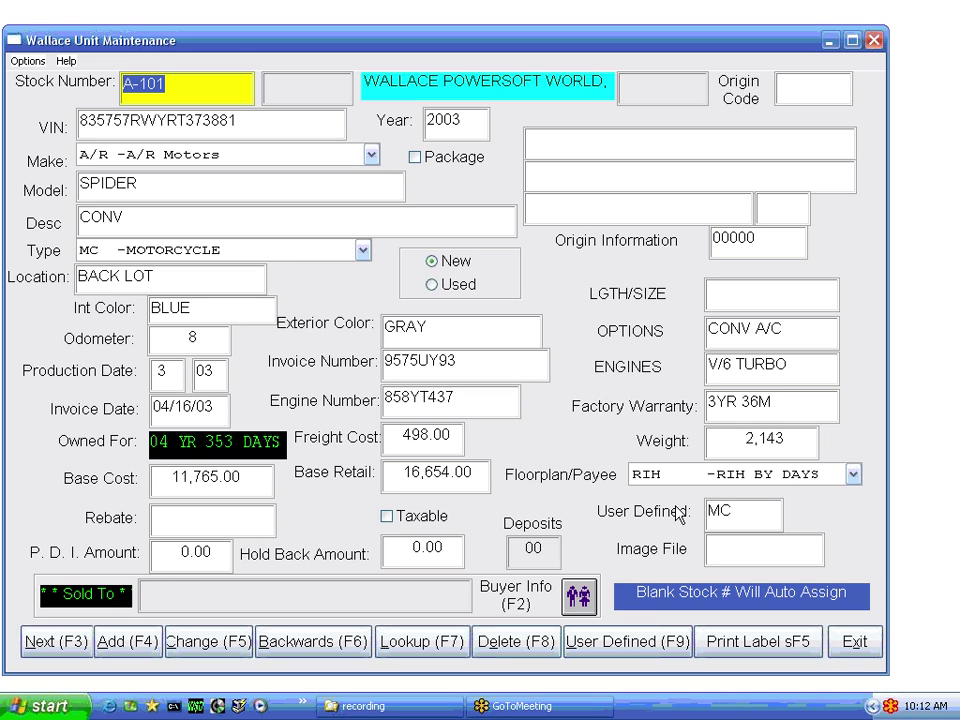
# Step: Step forward through the unit records from A-101 to LM-302, checking each unit's floorplan/payee code
pyautogui.click(57, 648)
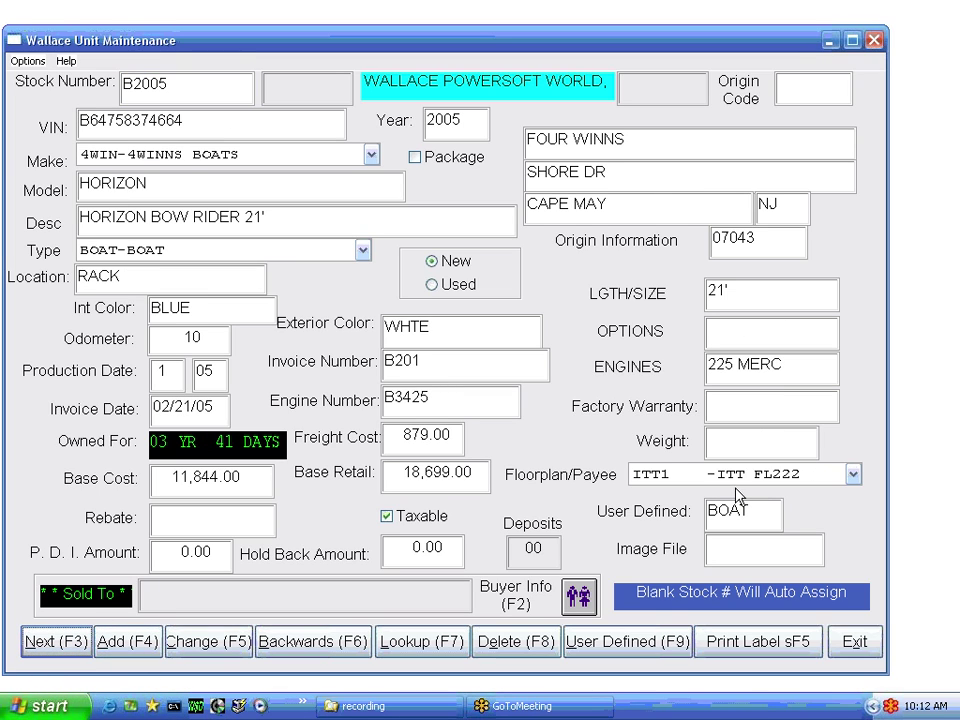
pyautogui.click(63, 645)
pyautogui.click(63, 646)
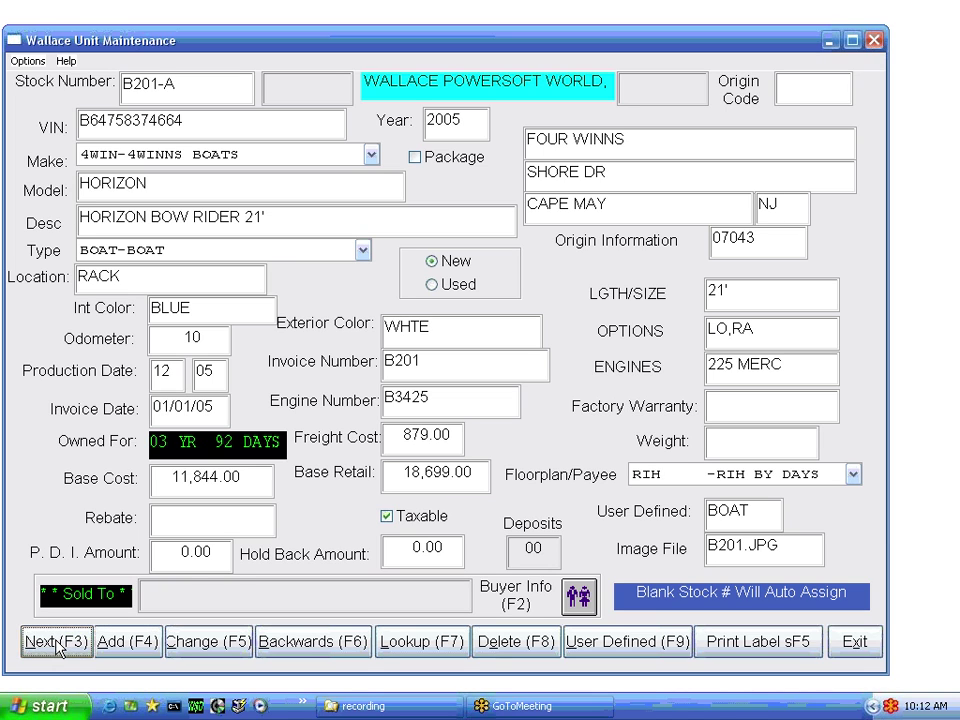
pyautogui.click(57, 644)
pyautogui.click(57, 648)
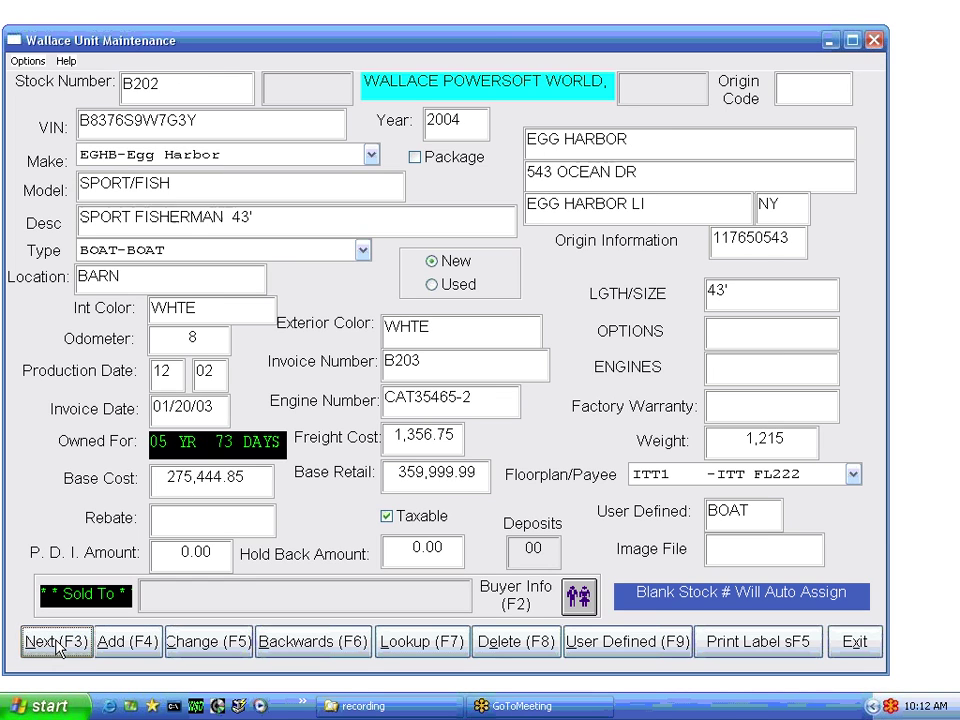
pyautogui.click(57, 648)
pyautogui.click(58, 648)
pyautogui.click(58, 648)
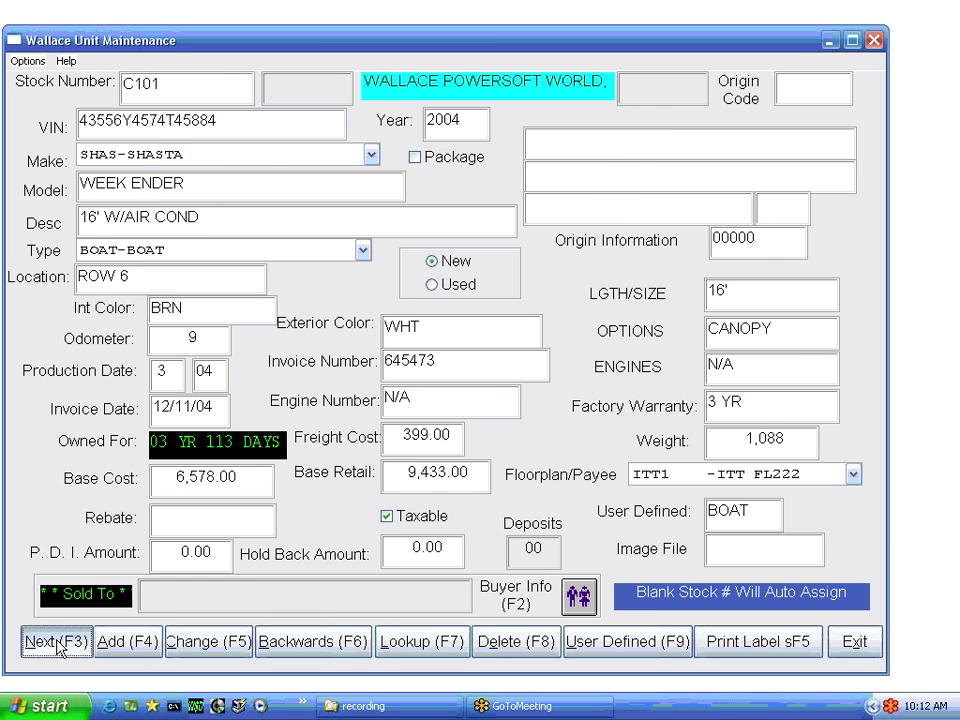
pyautogui.click(58, 648)
pyautogui.click(58, 648)
pyautogui.click(58, 648)
pyautogui.click(58, 648)
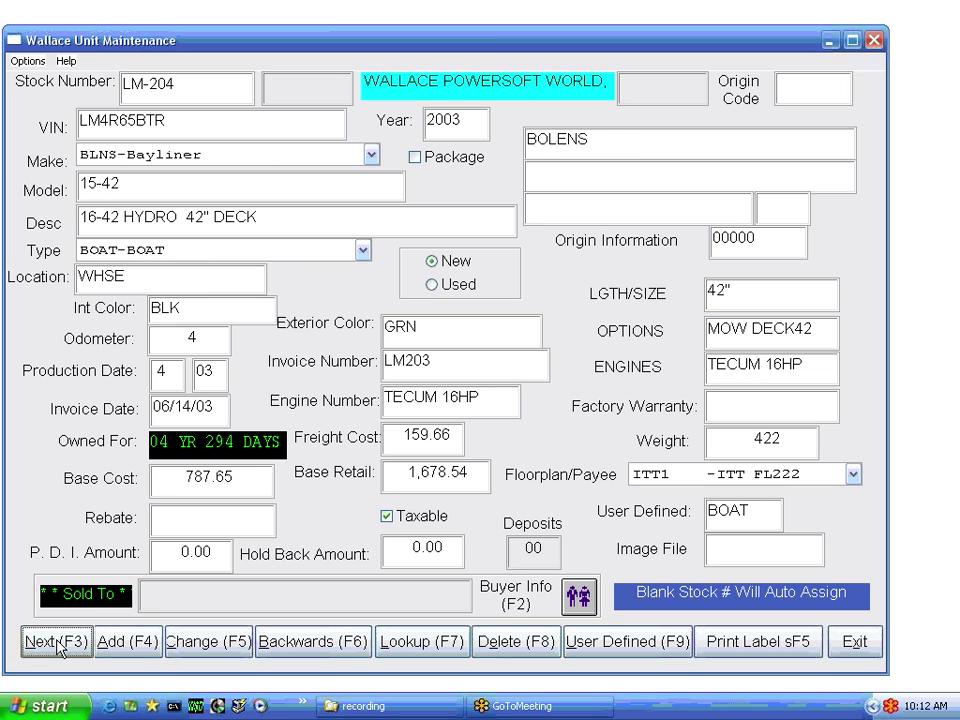
pyautogui.click(58, 648)
pyautogui.click(58, 648)
pyautogui.click(58, 648)
pyautogui.click(58, 648)
pyautogui.click(58, 648)
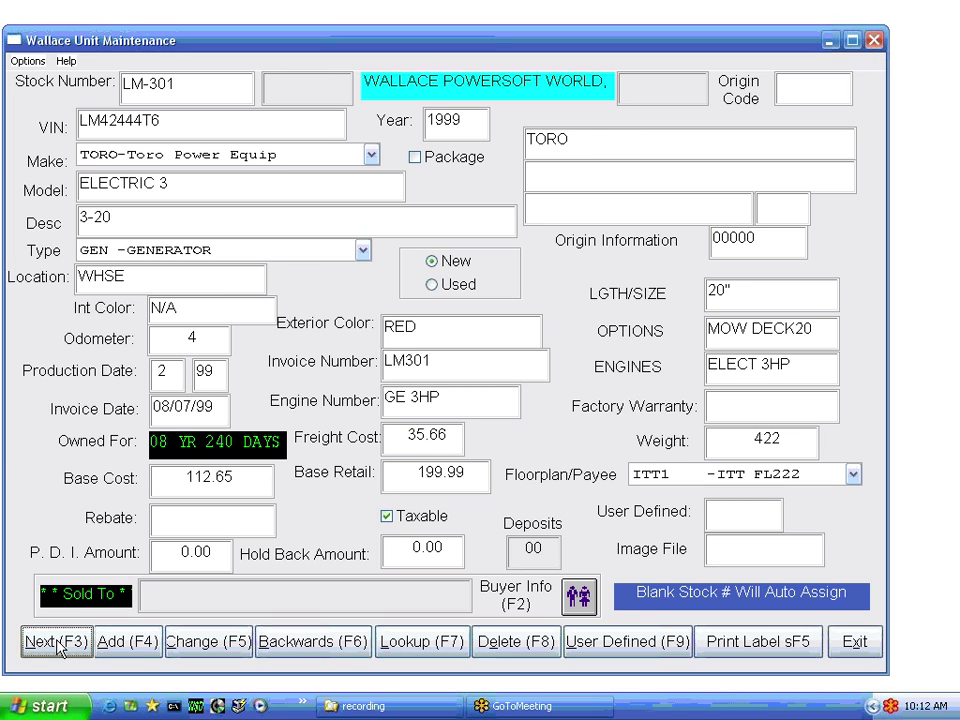
pyautogui.click(58, 648)
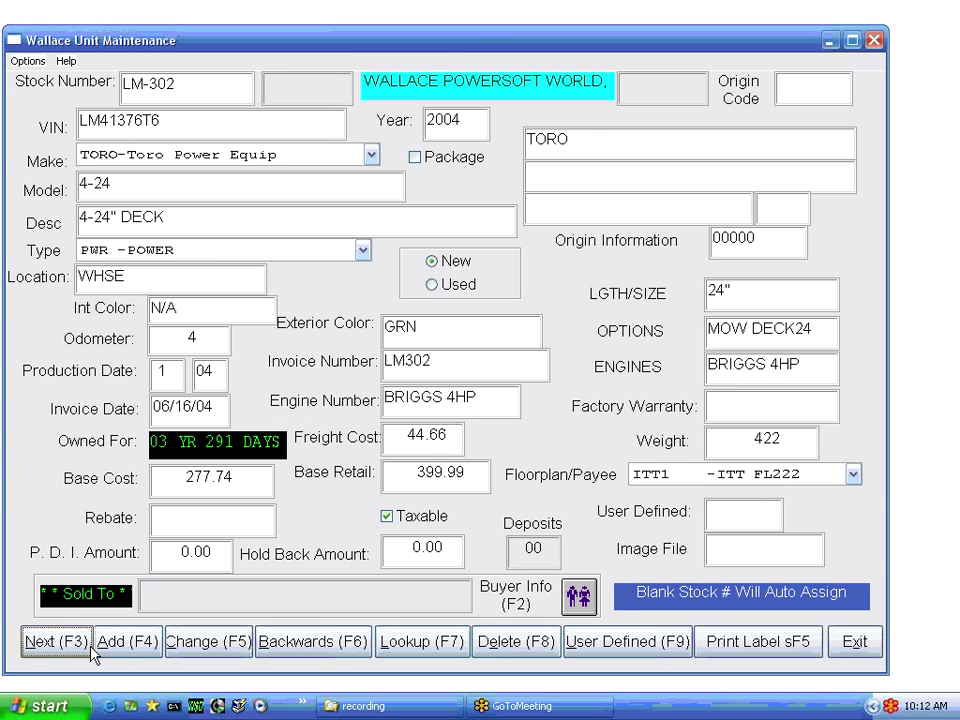
# Step: Set unit LM-302's floorplan/payee to OWNED and save the change without modifying options or charges
pyautogui.click(854, 477)
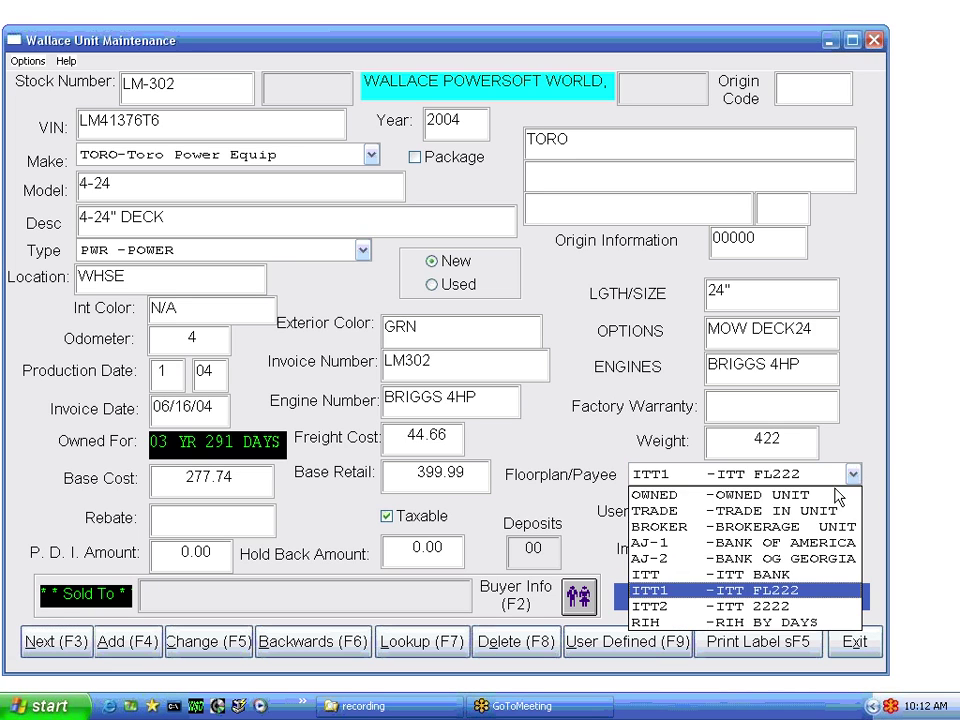
pyautogui.click(686, 497)
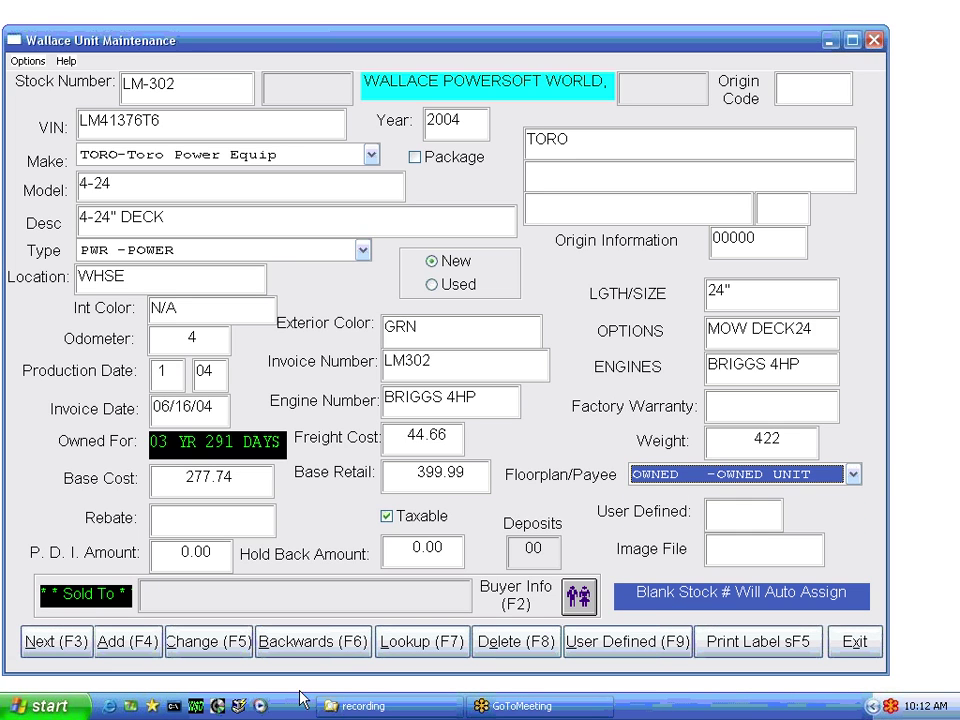
pyautogui.click(202, 646)
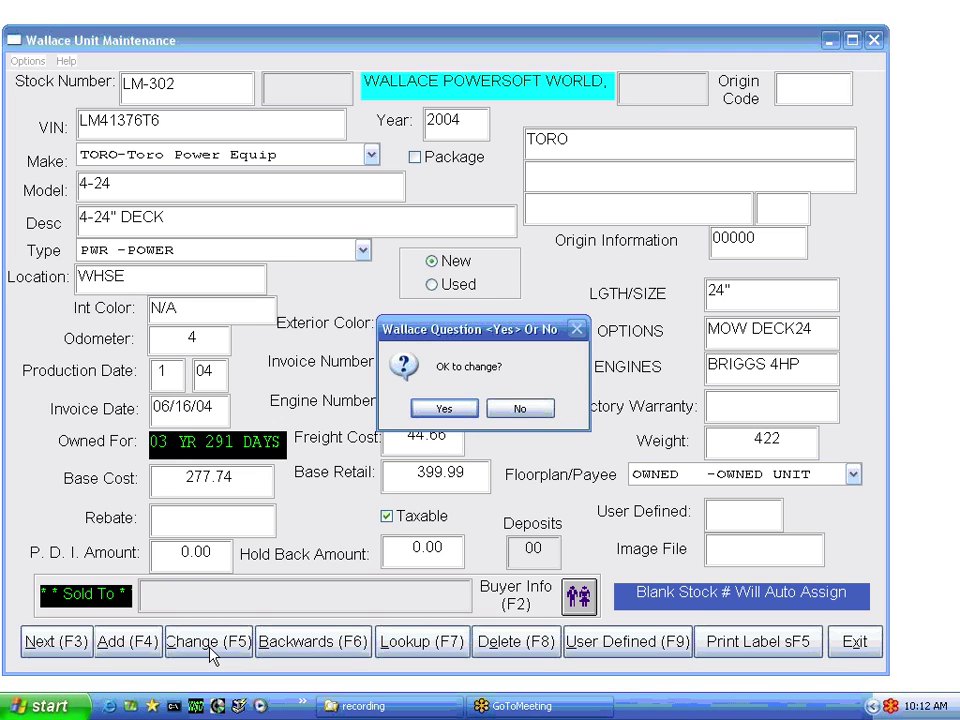
pyautogui.press('Return')
pyautogui.press('n')
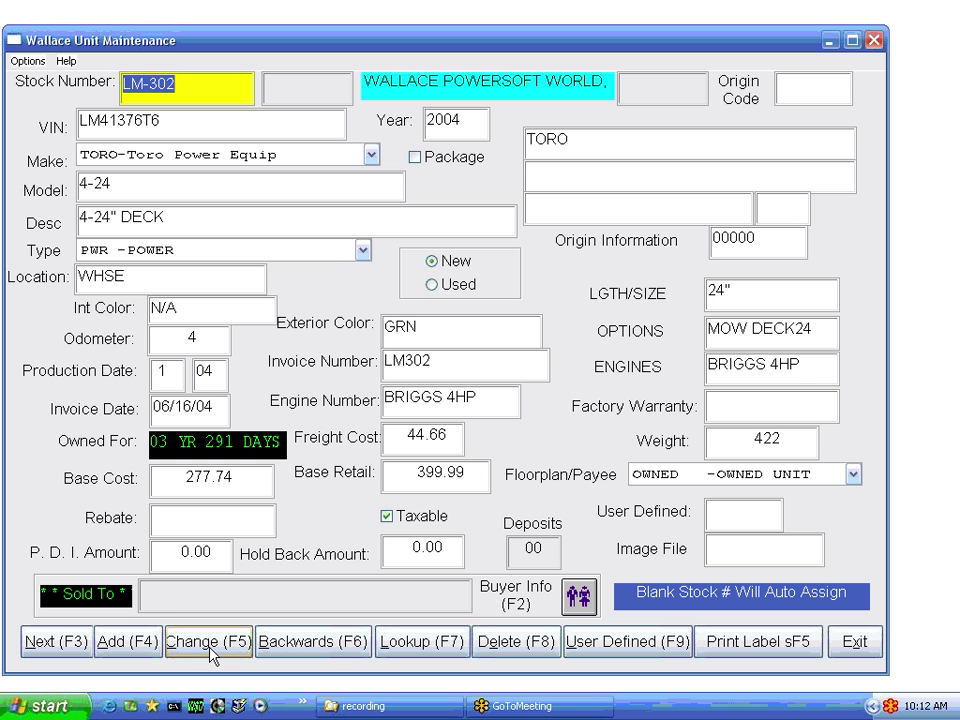
# Step: Browse forward to unit LM-305 and load motorcycle unit M201 from a unit lookup filtered by product type MC
pyautogui.click(72, 650)
pyautogui.click(72, 650)
pyautogui.click(82, 652)
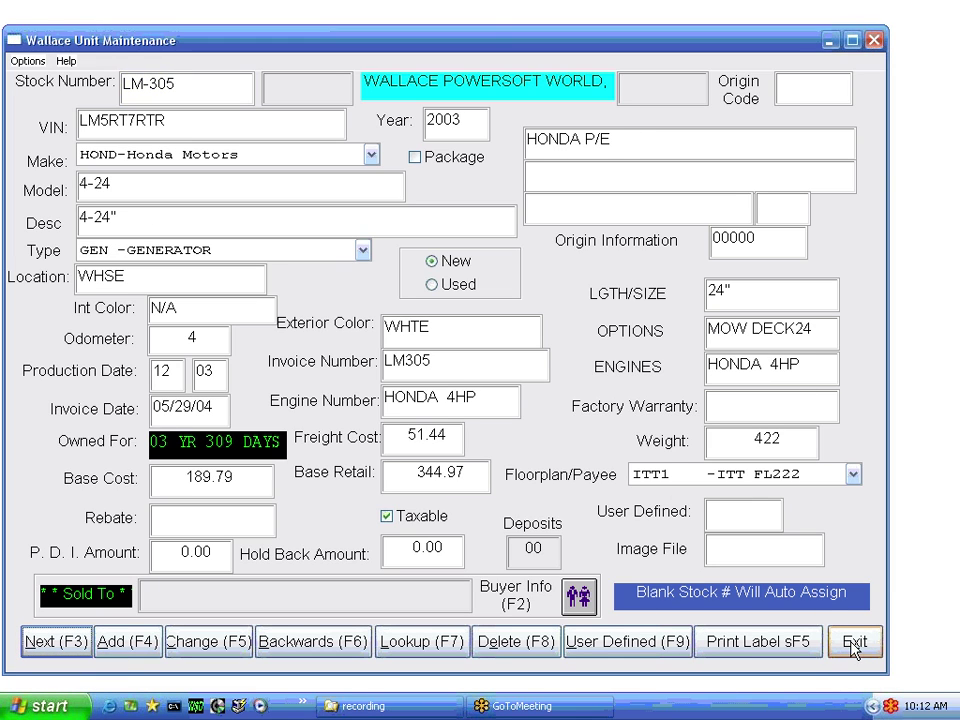
pyautogui.click(430, 645)
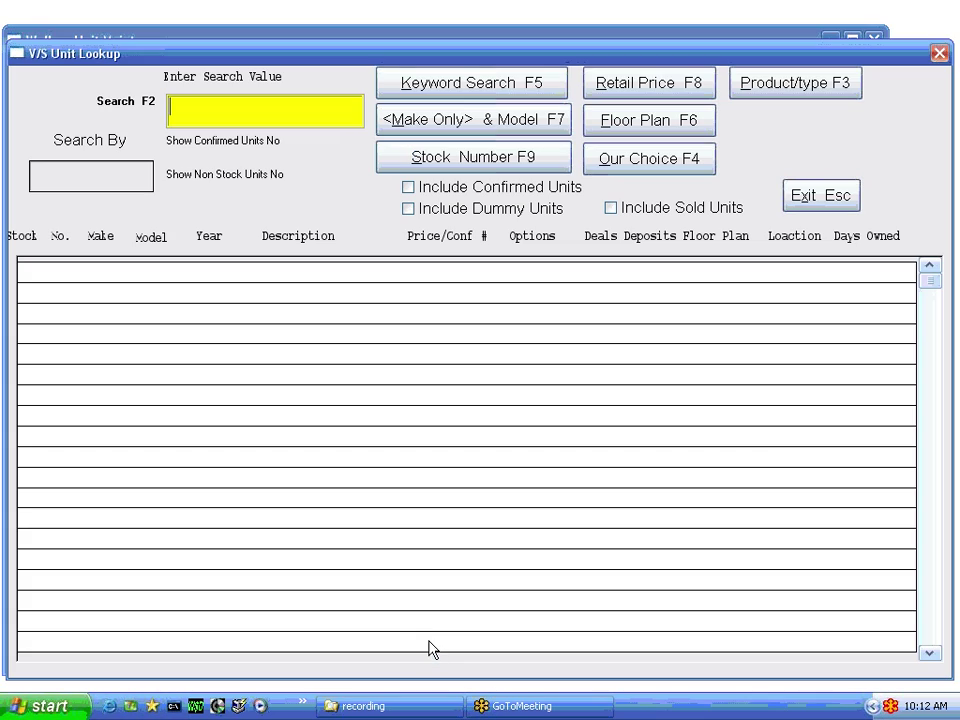
pyautogui.click(770, 88)
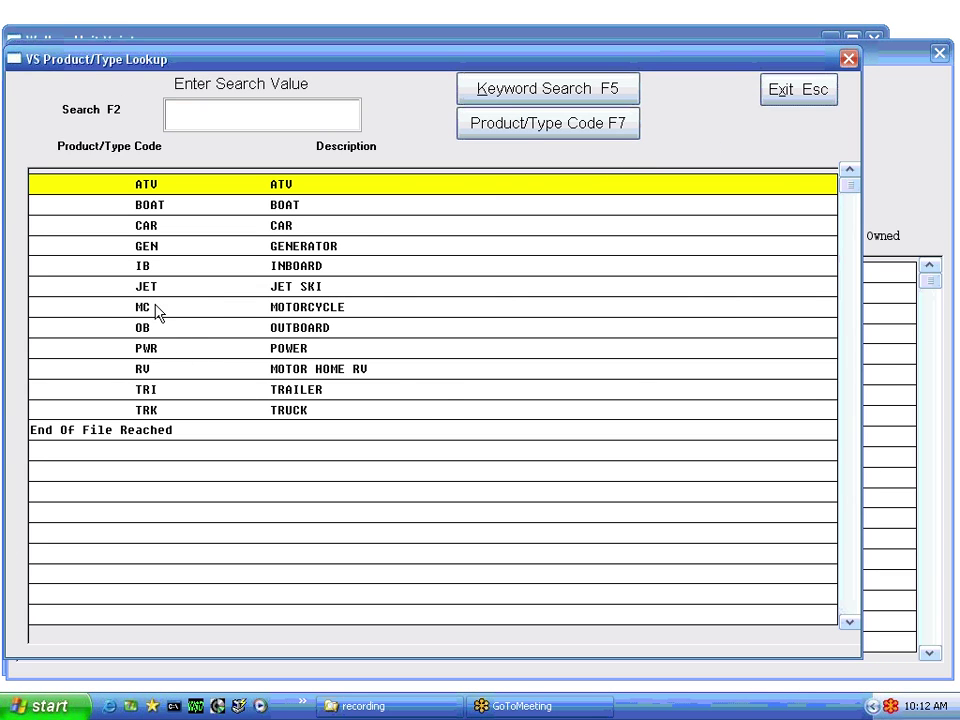
pyautogui.doubleClick(157, 312)
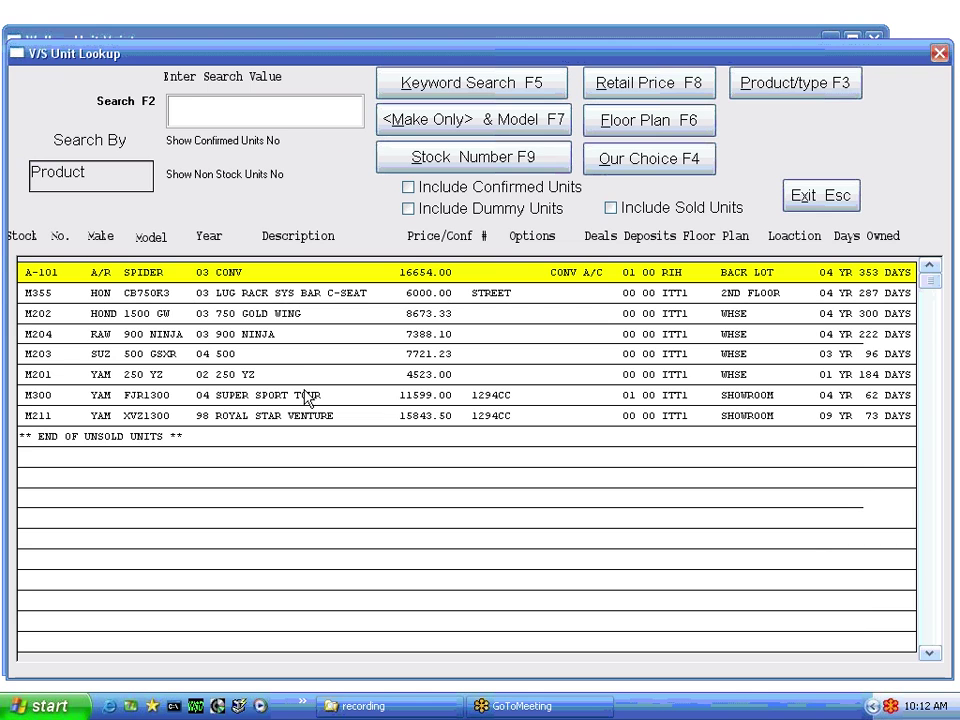
pyautogui.doubleClick(672, 377)
# Step: Set unit M201's floorplan/payee to OWNED, save it without modifying options or charges, and exit unit maintenance
pyautogui.click(852, 474)
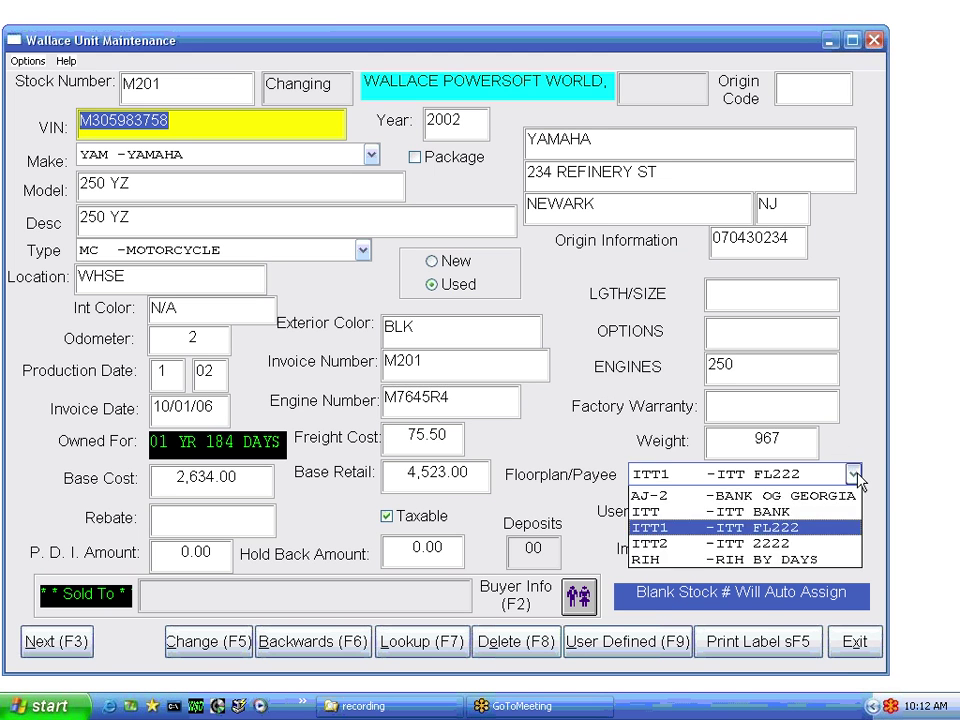
pyautogui.click(760, 494)
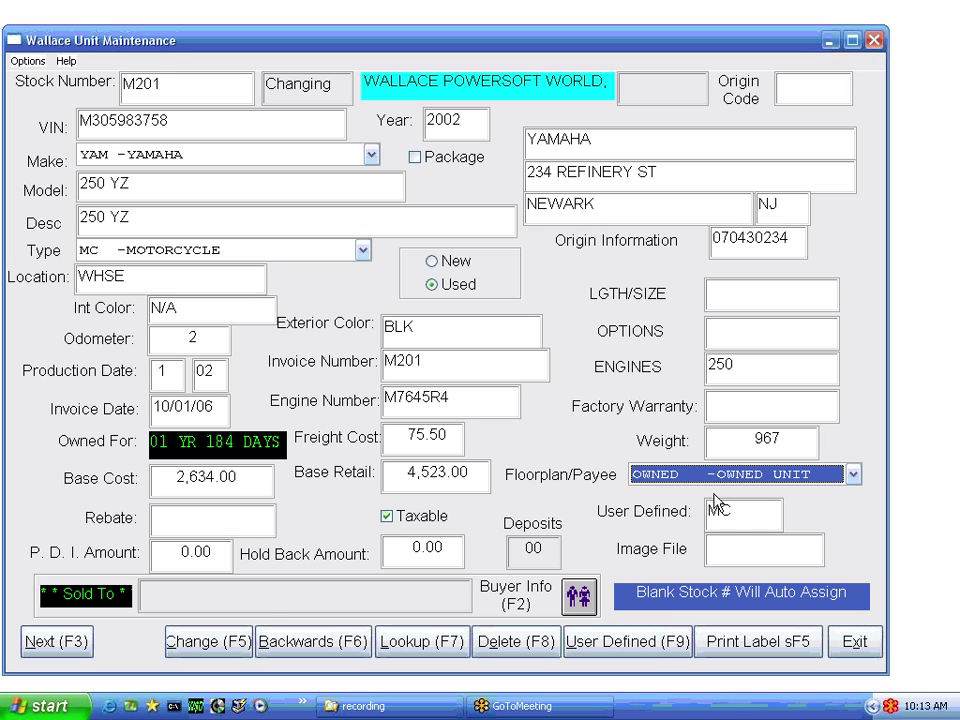
pyautogui.click(248, 646)
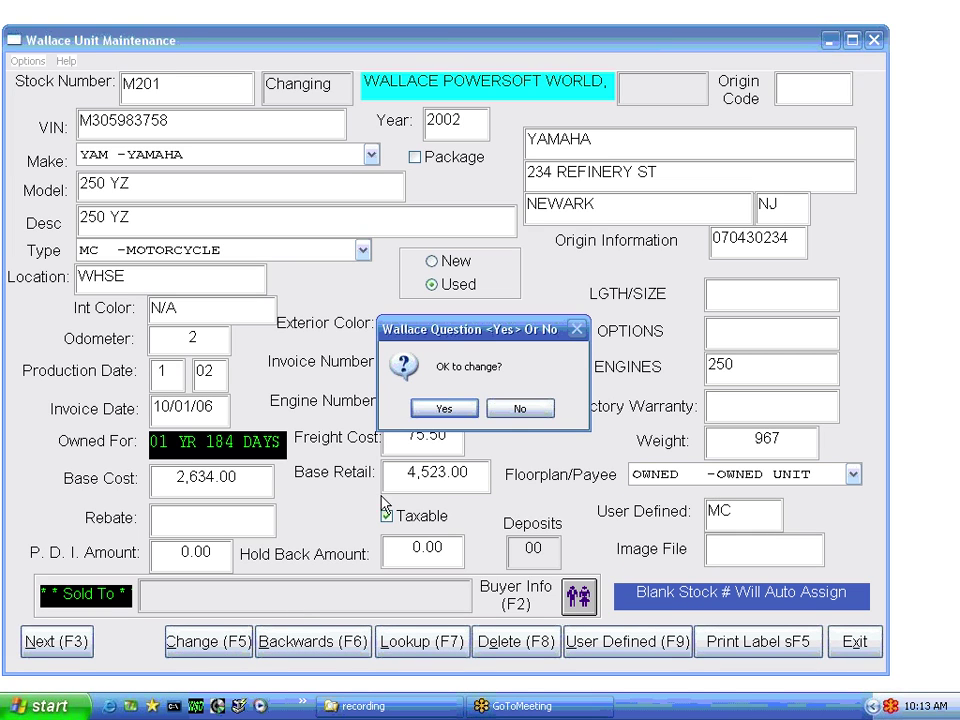
pyautogui.press('Return')
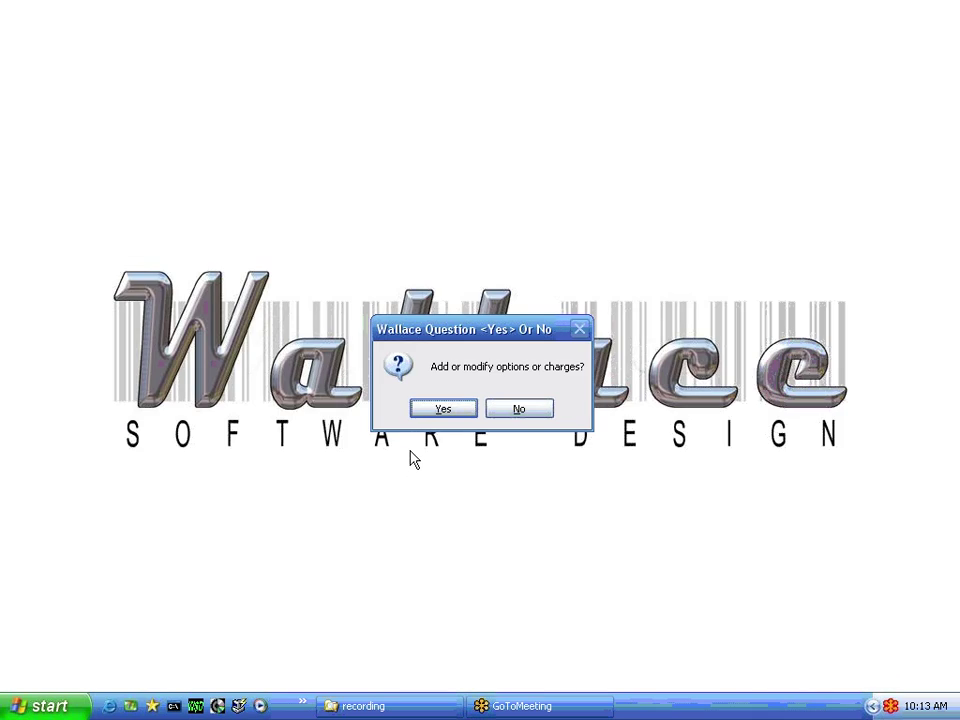
pyautogui.press('n')
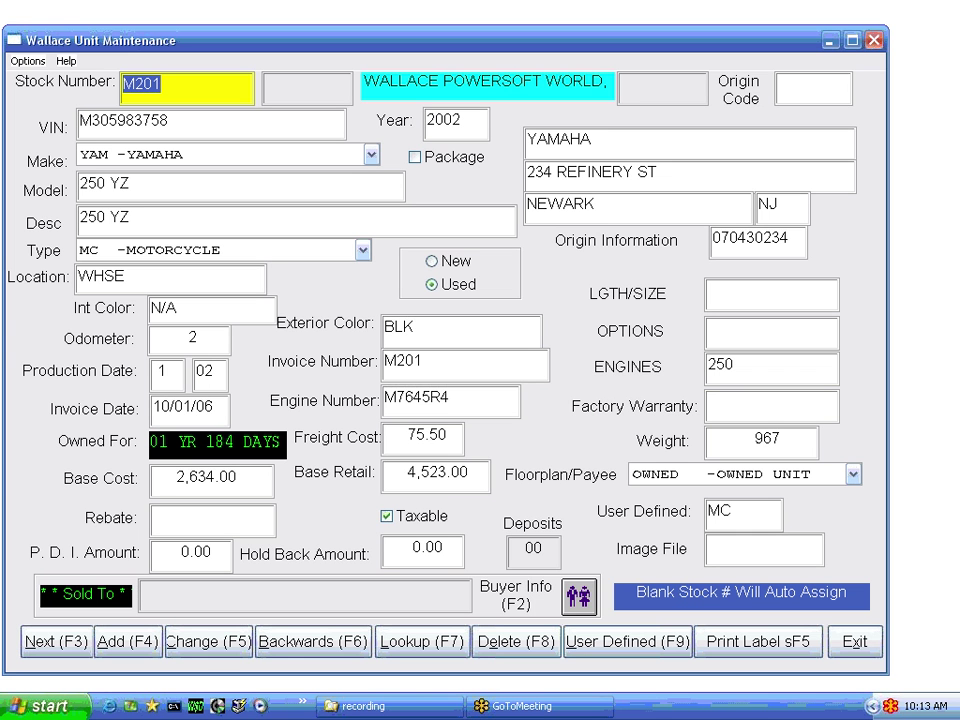
pyautogui.click(855, 641)
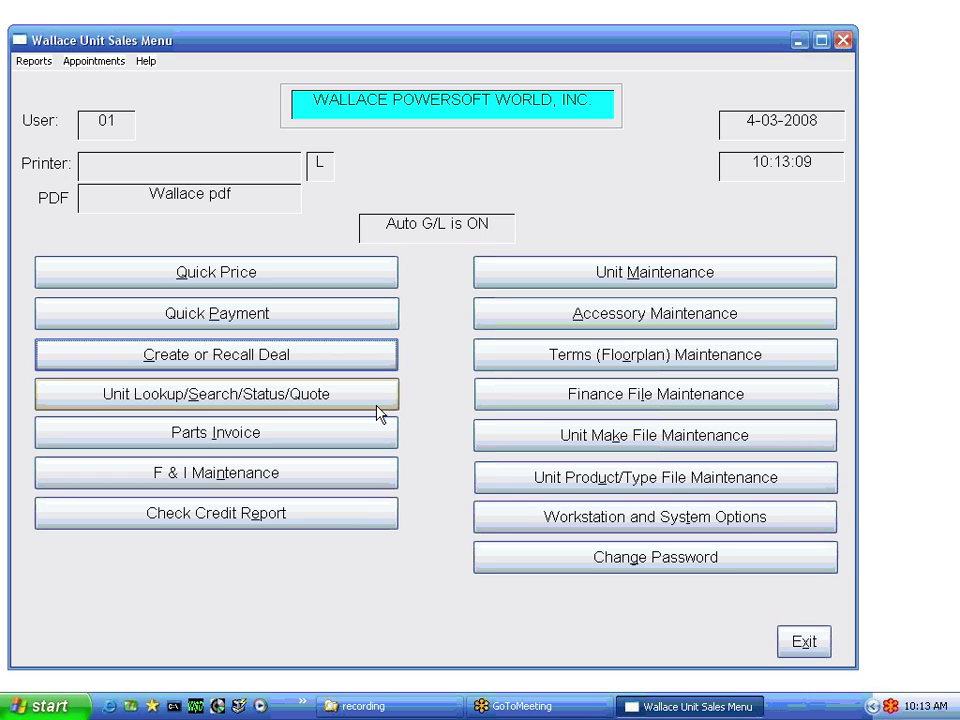
# Step: Run the floor plan cost and RO cost calculation for units from the workstation and system options, and return to the sales menu
pyautogui.click(629, 520)
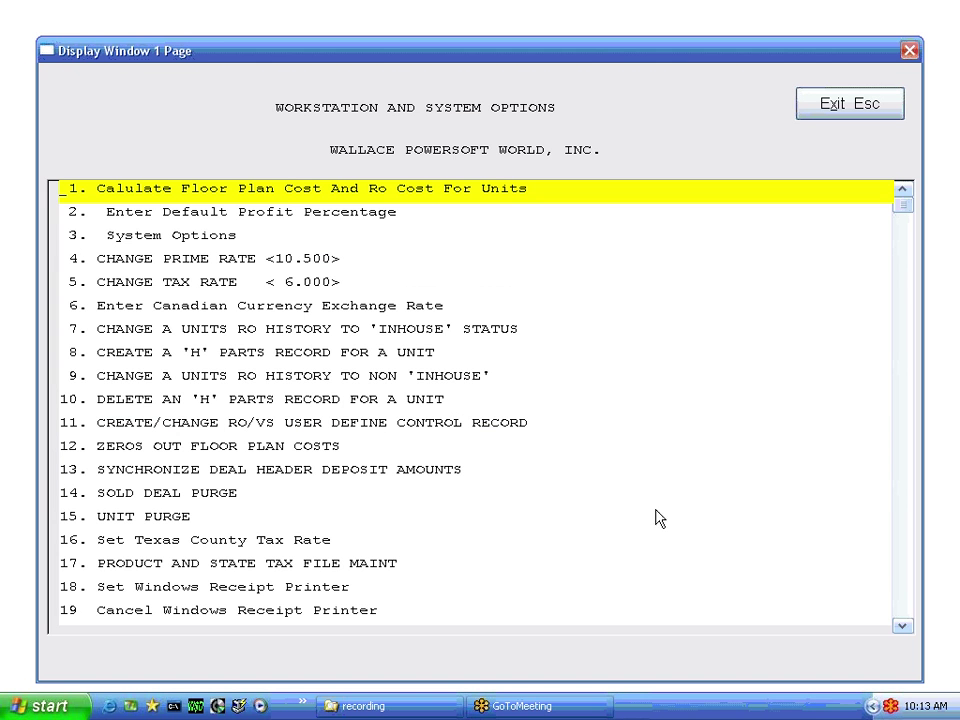
pyautogui.press('Down')
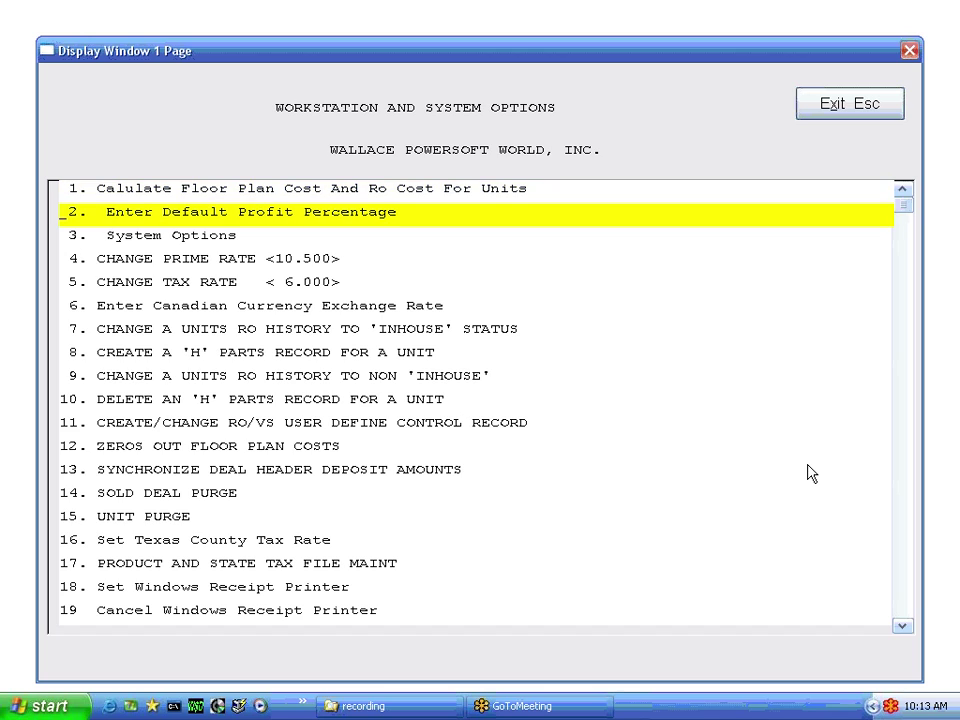
pyautogui.press('Down')
pyautogui.press('Down')
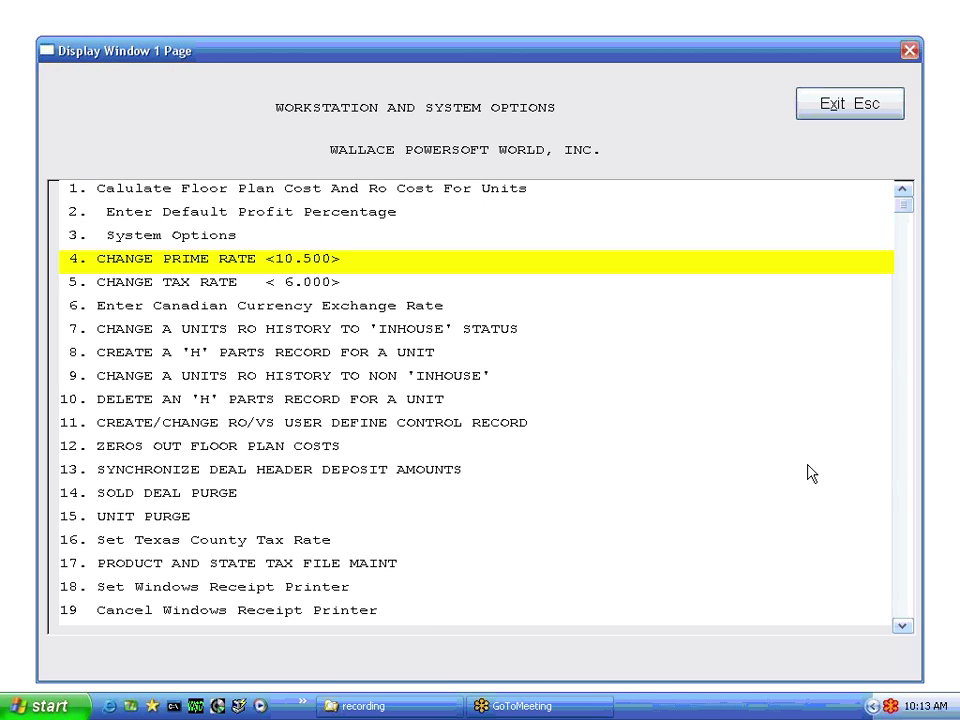
pyautogui.press('Up')
pyautogui.press('Up')
pyautogui.press('Up')
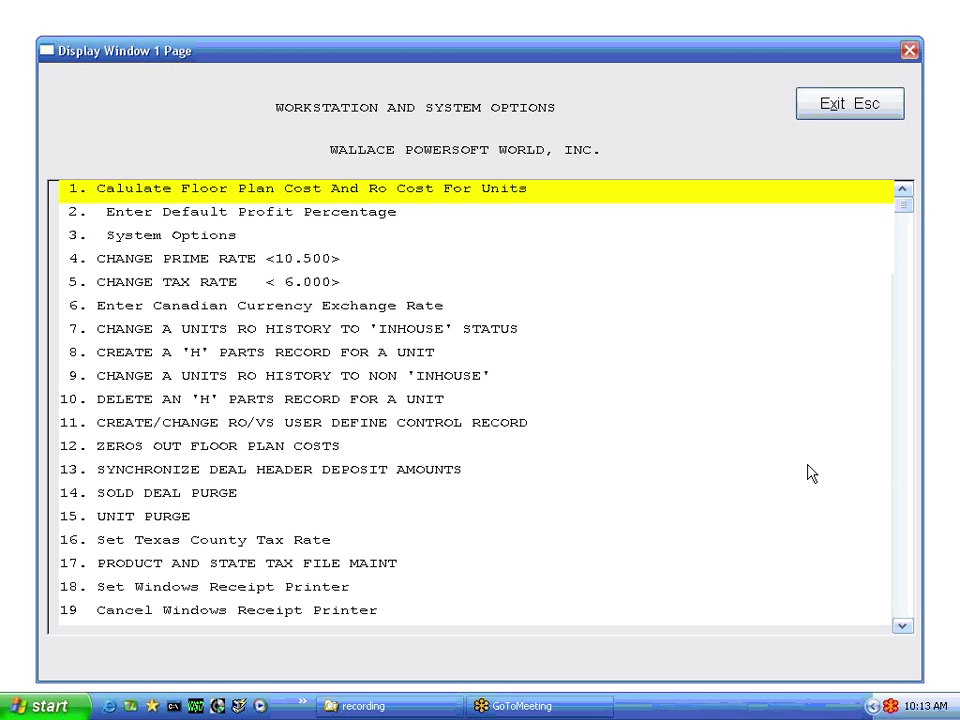
pyautogui.press('Return')
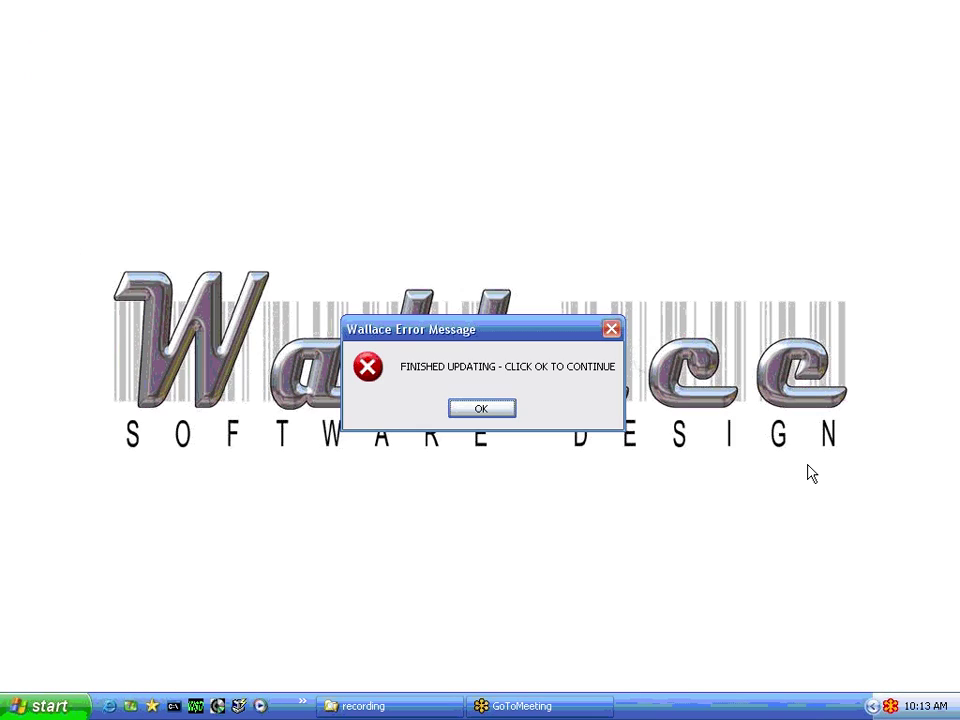
pyautogui.click(482, 410)
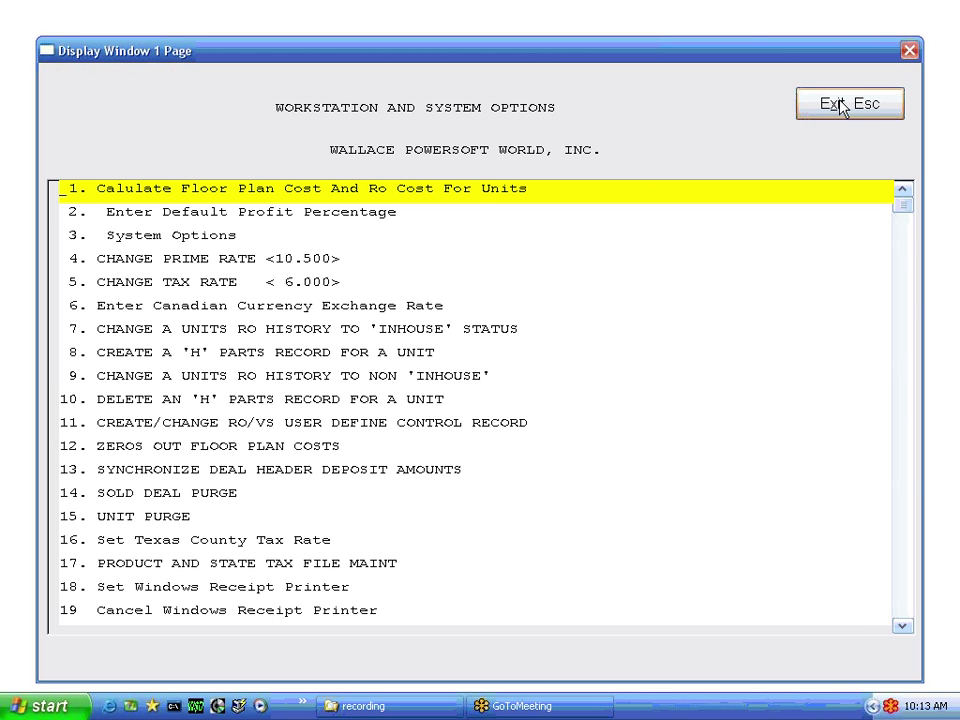
pyautogui.click(887, 101)
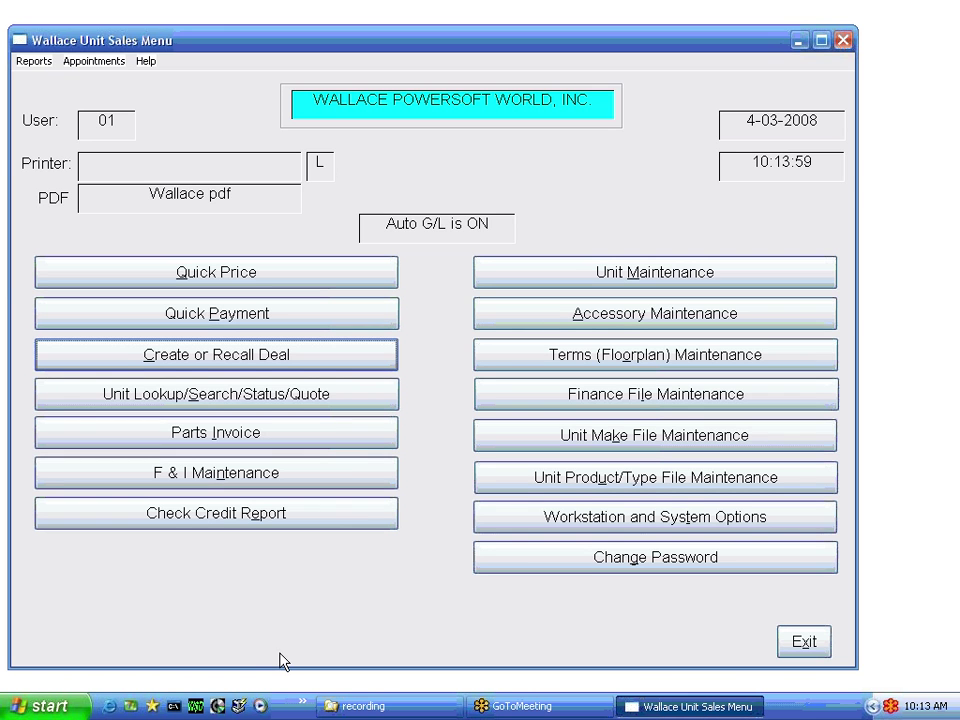
# Step: Open unit maintenance and load unit B201 by its stock number
pyautogui.click(625, 280)
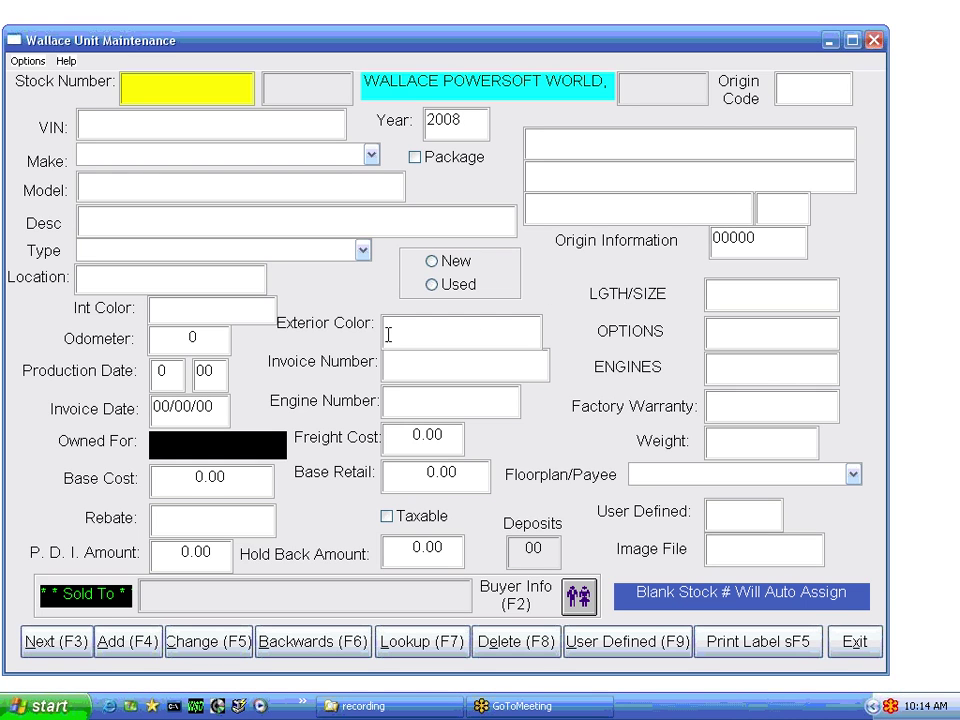
pyautogui.write('B210')
pyautogui.press('Return')
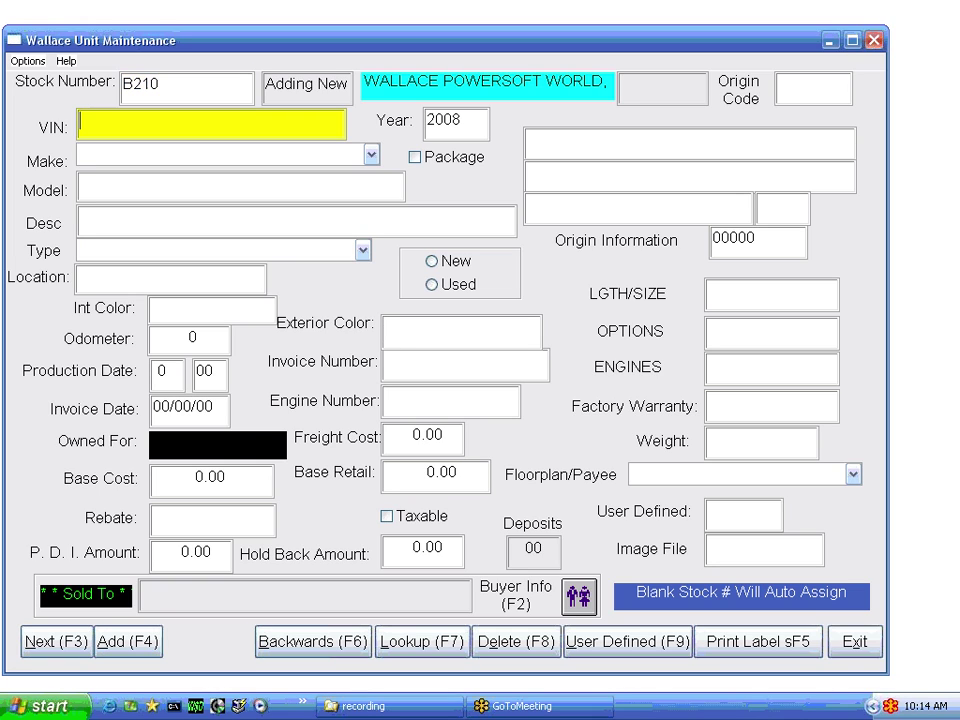
pyautogui.click(236, 86)
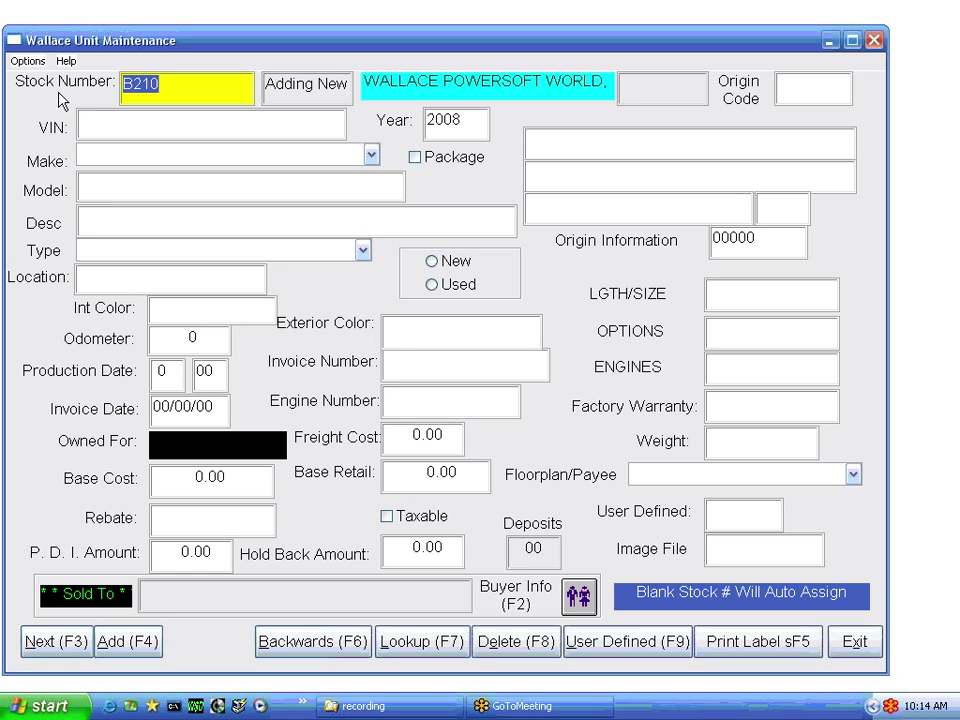
pyautogui.write('B201')
pyautogui.press('Return')
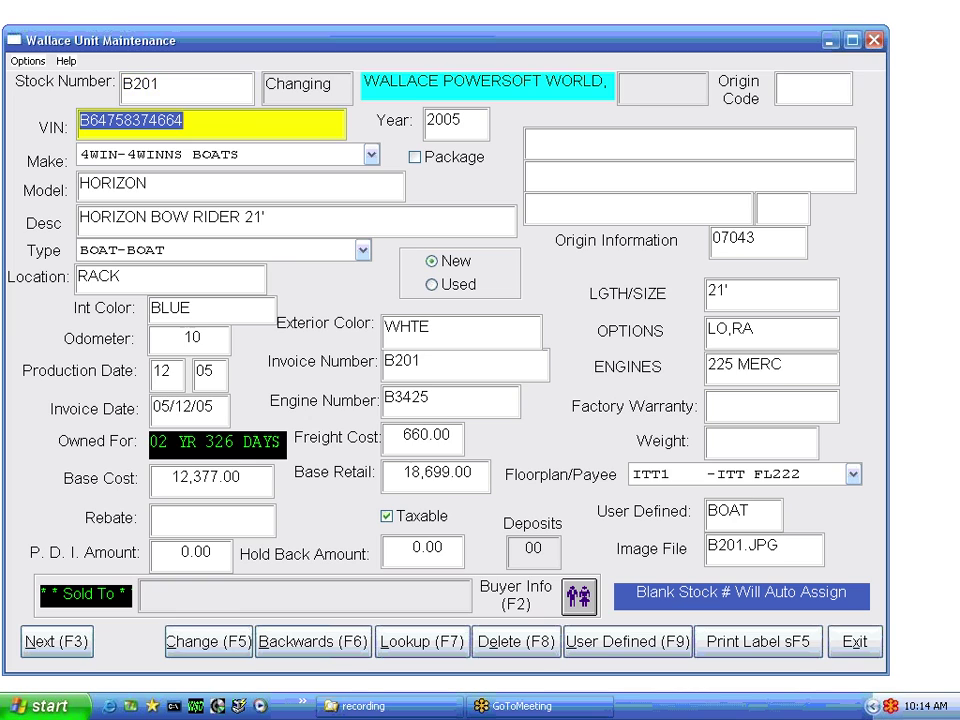
# Step: Display the cost information for unit B201, check its floor plan cost, and exit unit maintenance
pyautogui.click(20, 58)
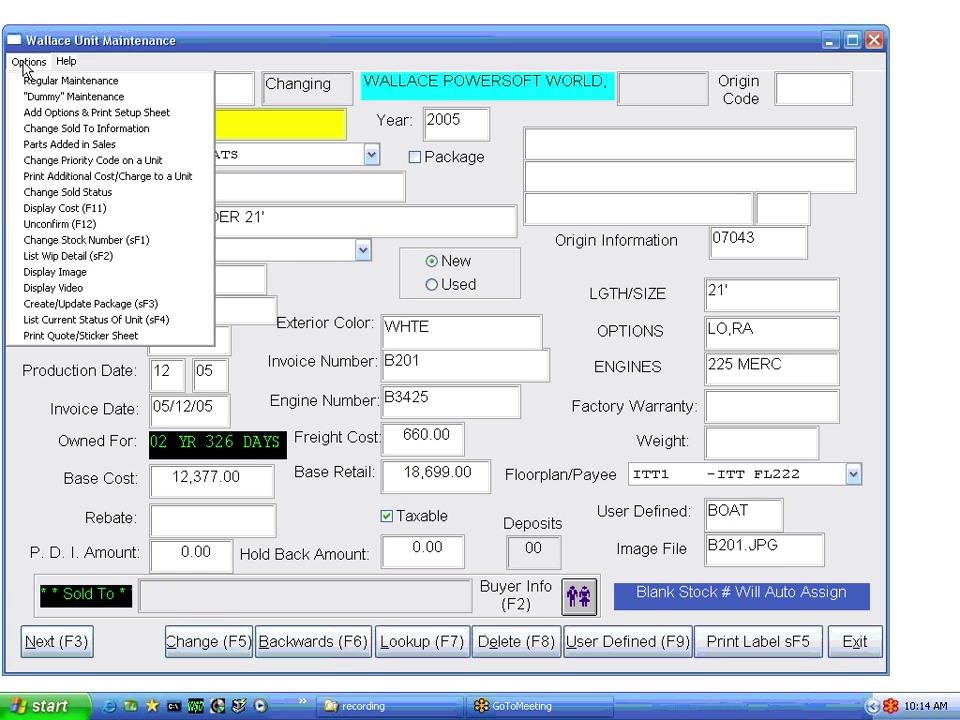
pyautogui.click(70, 215)
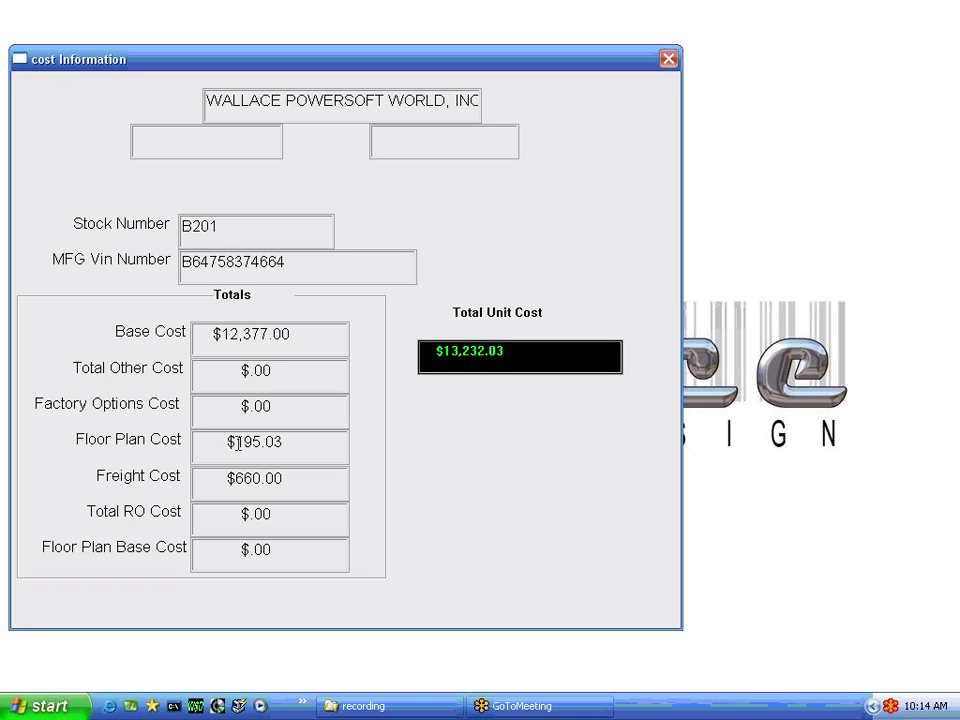
pyautogui.click(669, 59)
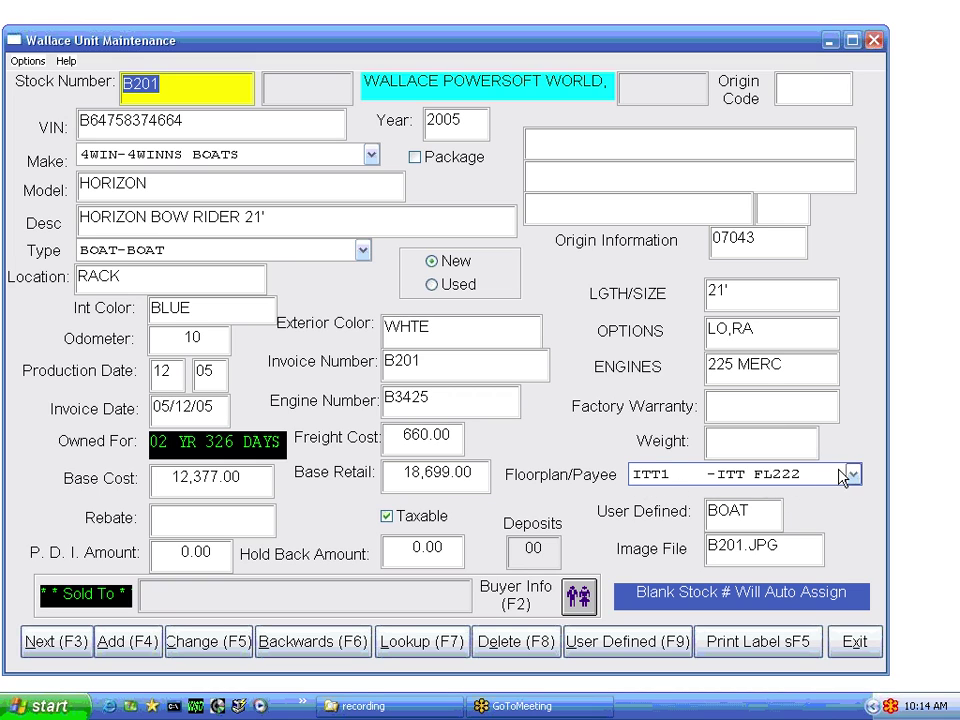
pyautogui.click(856, 645)
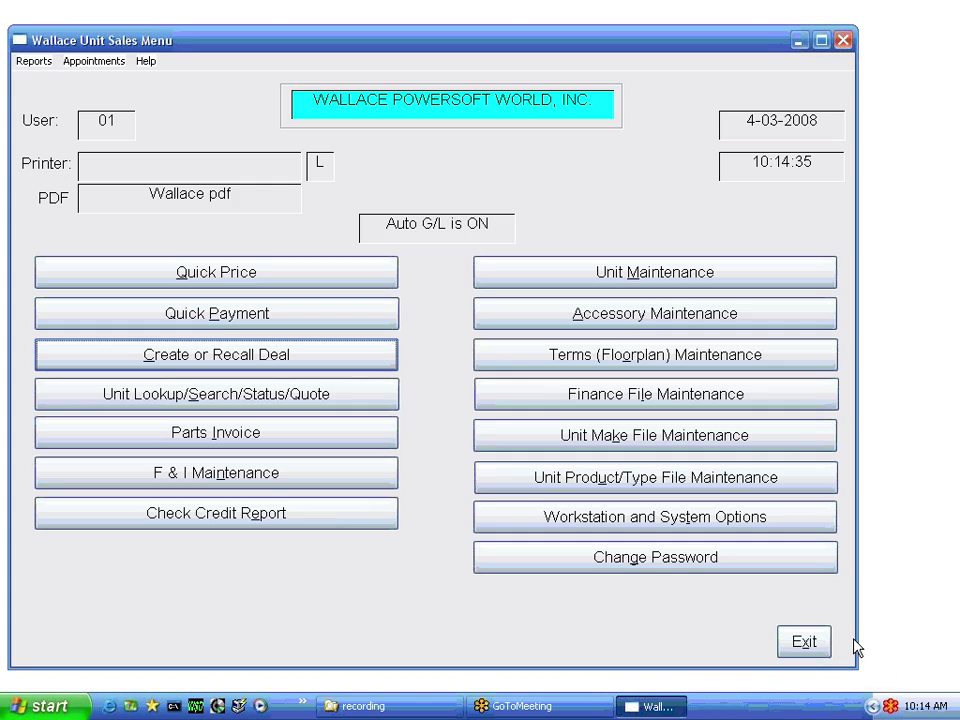
# Step: Open floorplan terms maintenance by days and load terms code ITT1
pyautogui.click(606, 364)
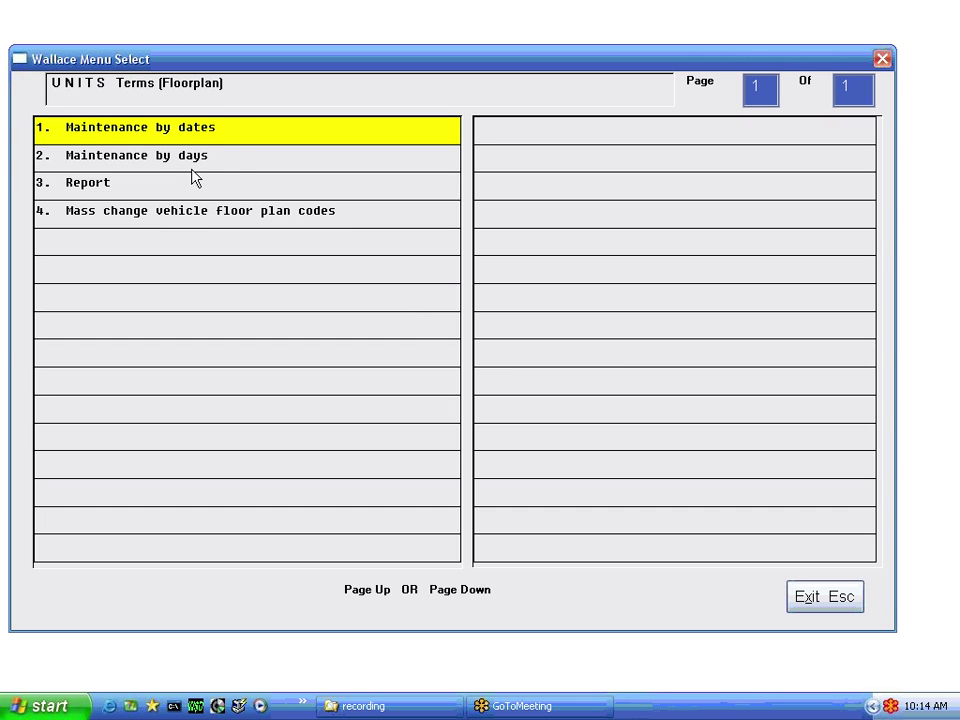
pyautogui.click(174, 157)
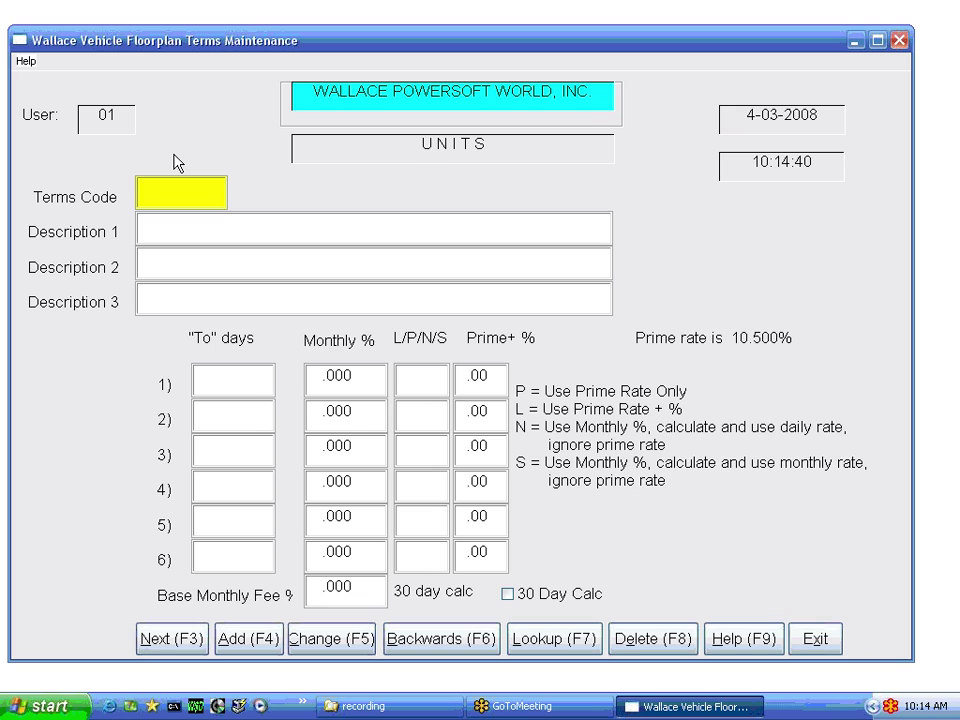
pyautogui.write('ITT1')
pyautogui.press('Return')
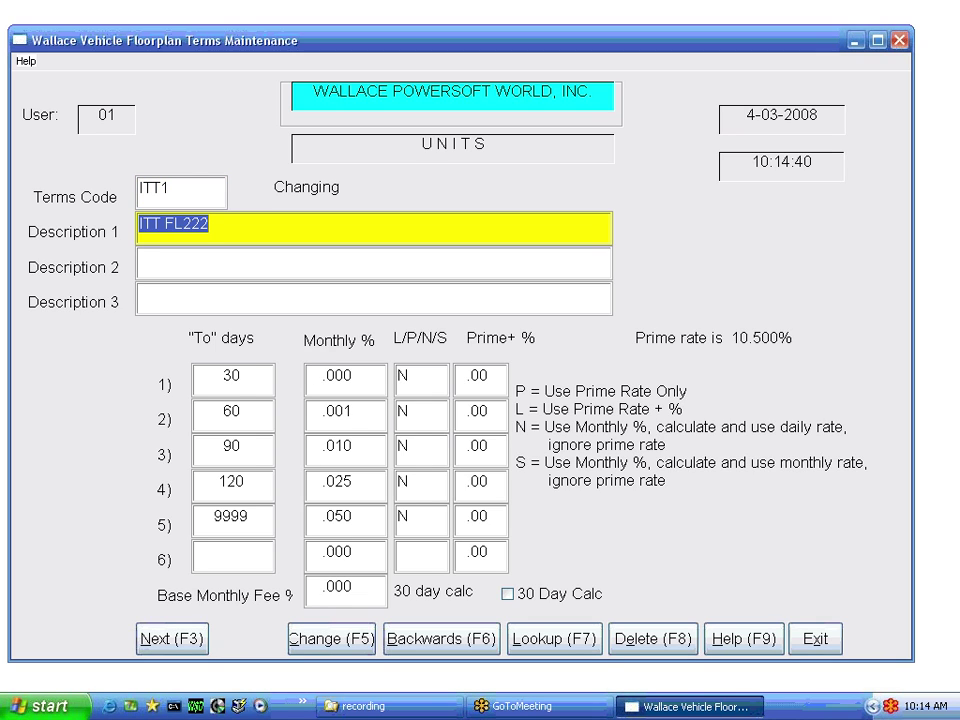
# Step: Set the monthly percentage of the 9999-day tier in ITT1 to .50 and save the change
pyautogui.click(352, 516)
pyautogui.press('Delete')
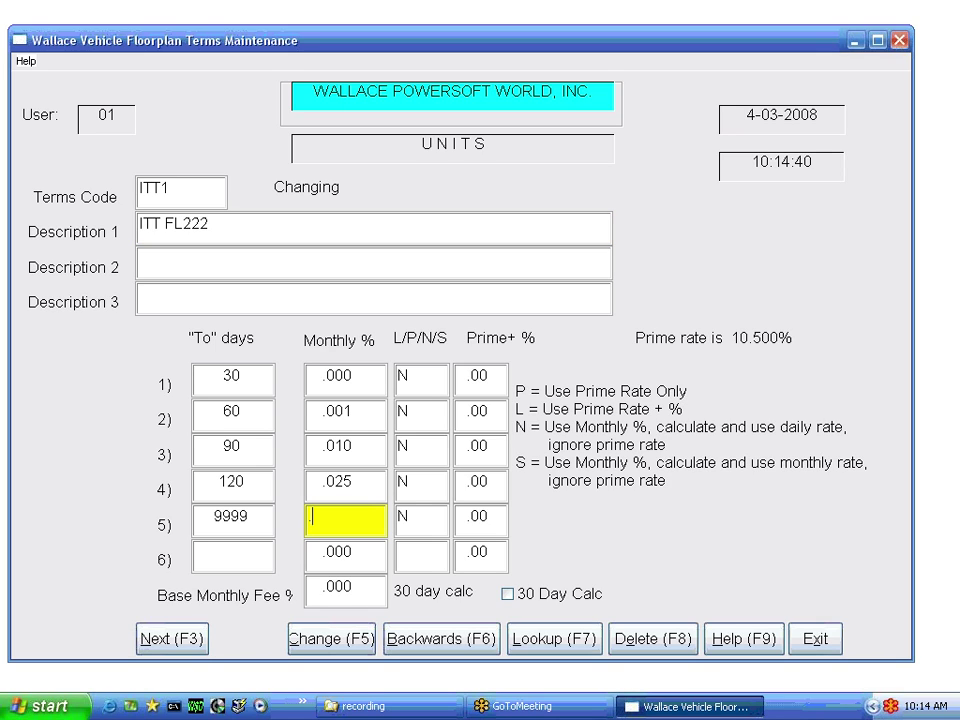
pyautogui.write('.50')
pyautogui.click(332, 640)
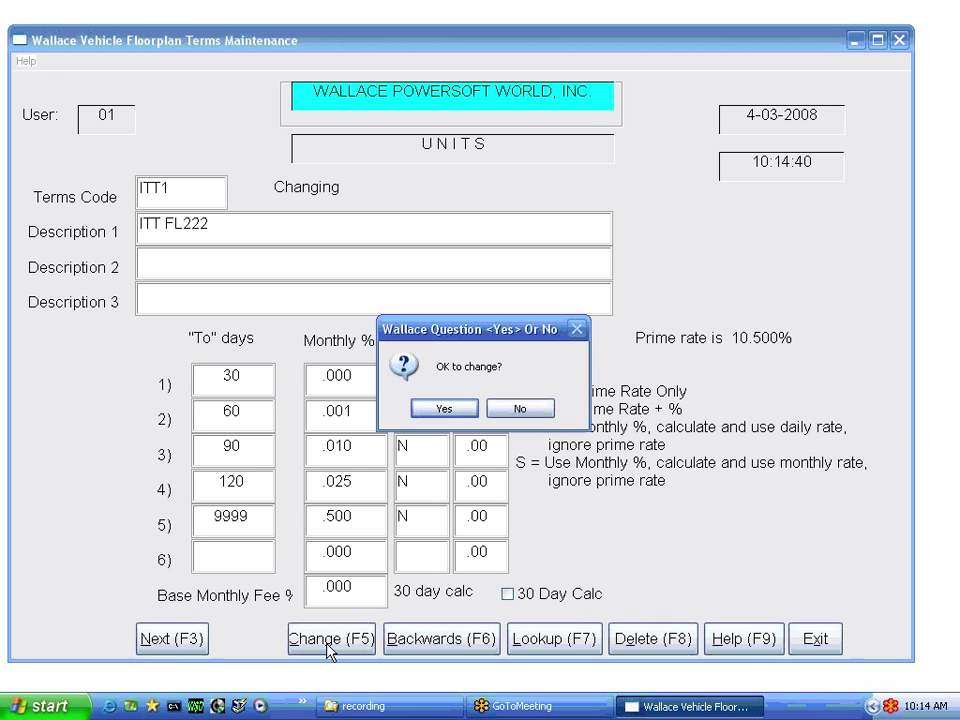
pyautogui.click(446, 408)
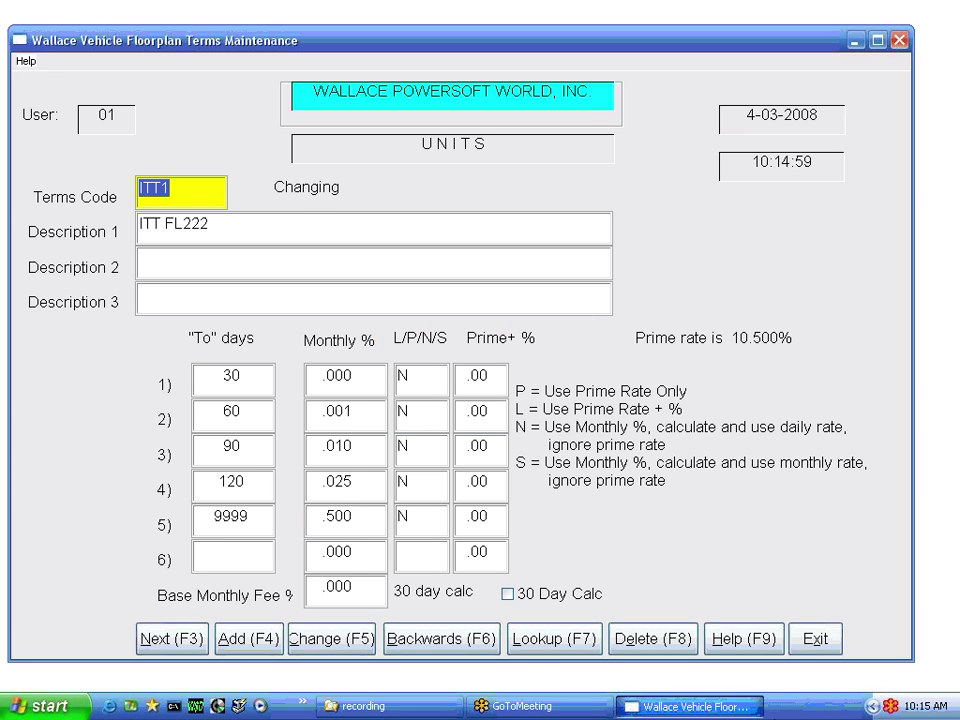
# Step: Exit floorplan terms maintenance and recalculate the floor plan cost and RO cost for all units from the workstation and system options
pyautogui.click(818, 640)
pyautogui.click(810, 598)
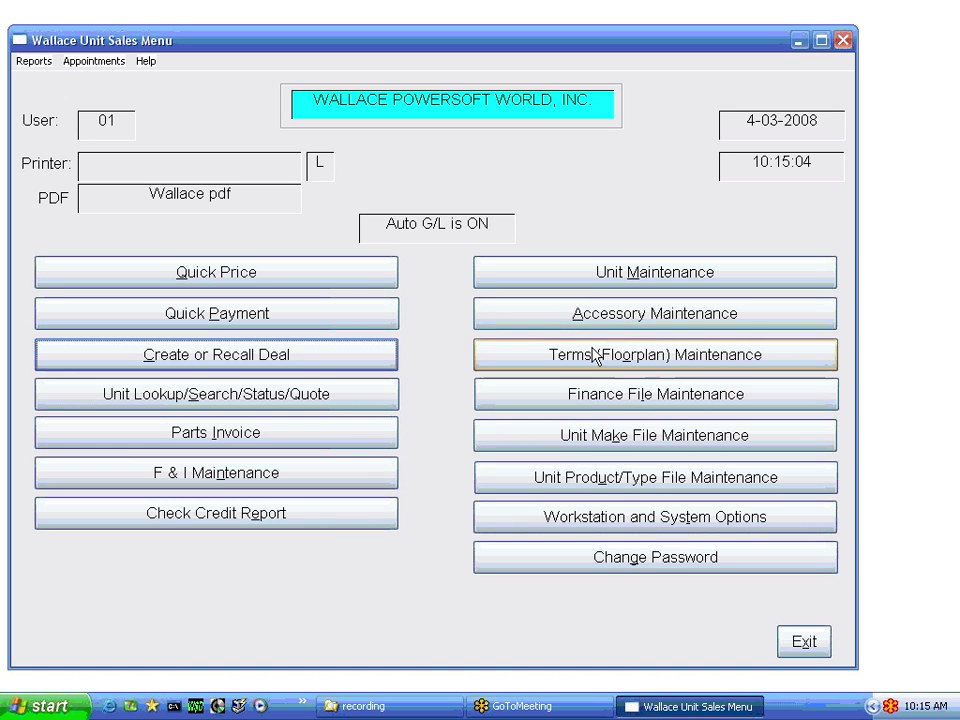
pyautogui.click(566, 522)
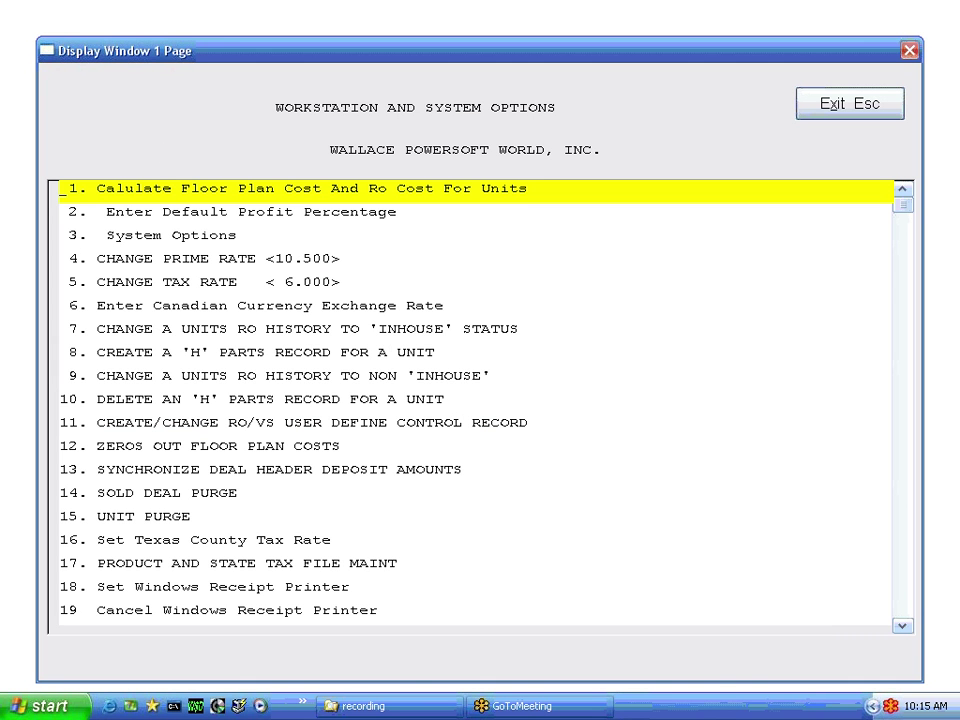
pyautogui.click(206, 197)
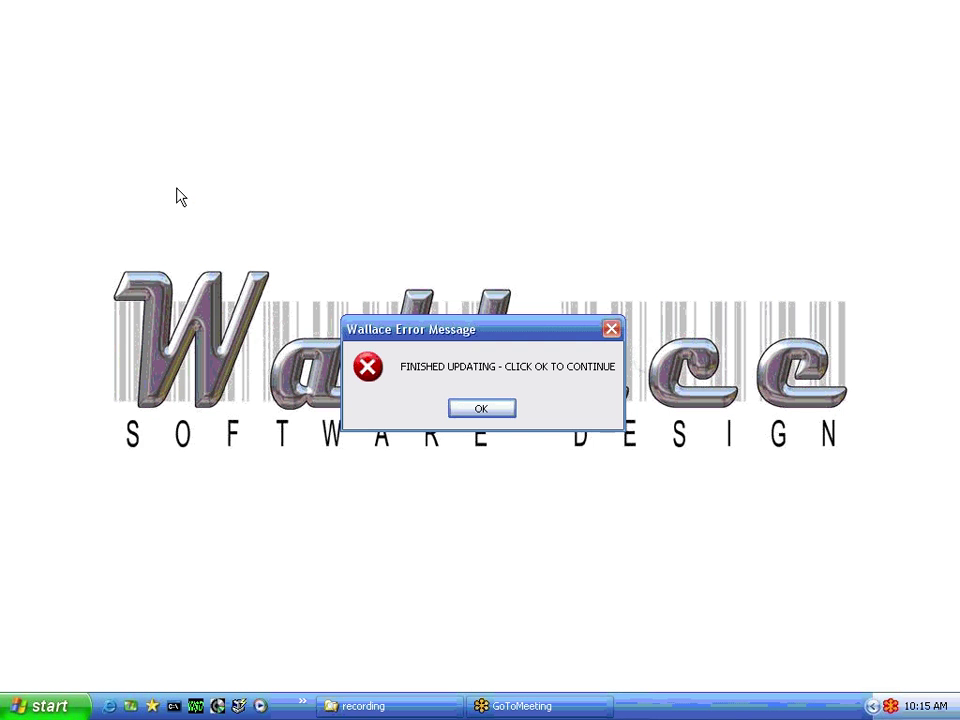
pyautogui.click(480, 410)
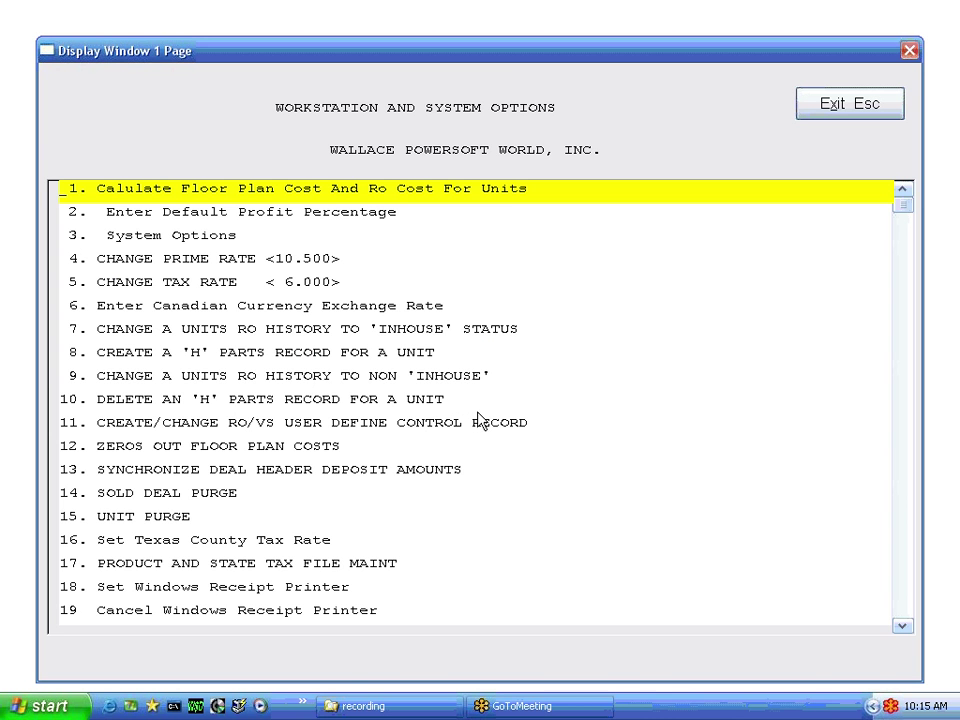
pyautogui.click(830, 104)
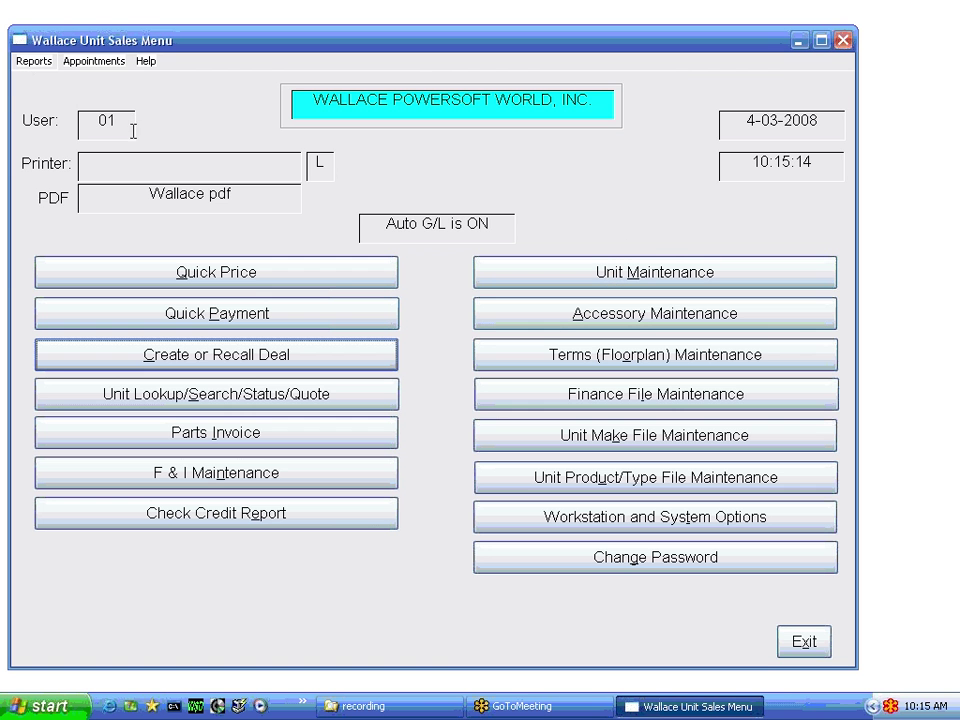
# Step: Load unit B201 in unit maintenance, display its cost information to check the floor plan cost, and exit unit maintenance
pyautogui.click(598, 280)
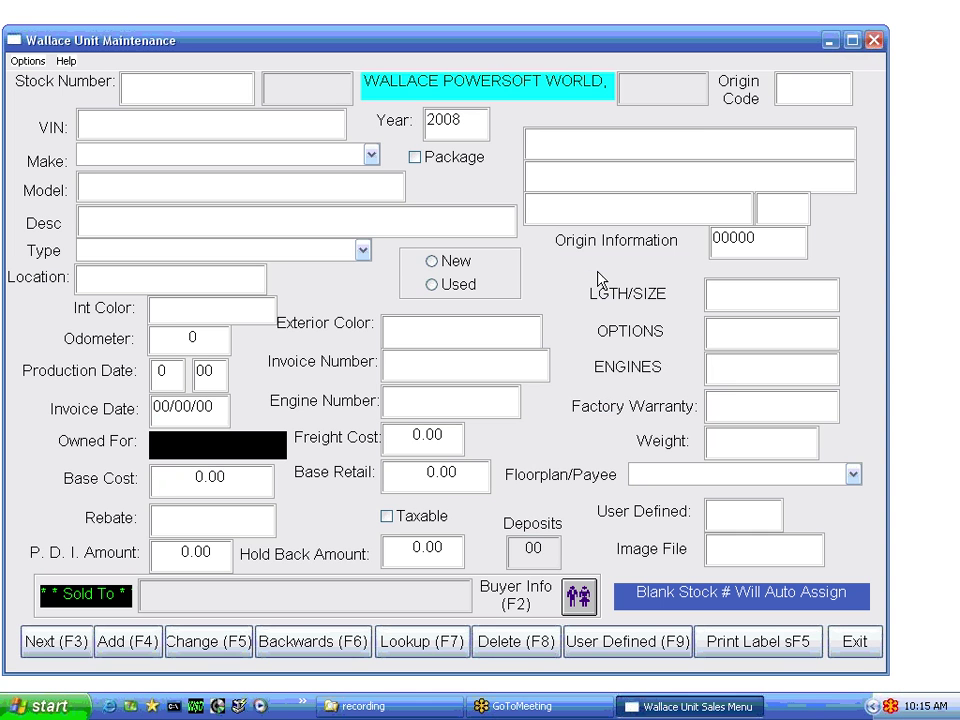
pyautogui.write('B201')
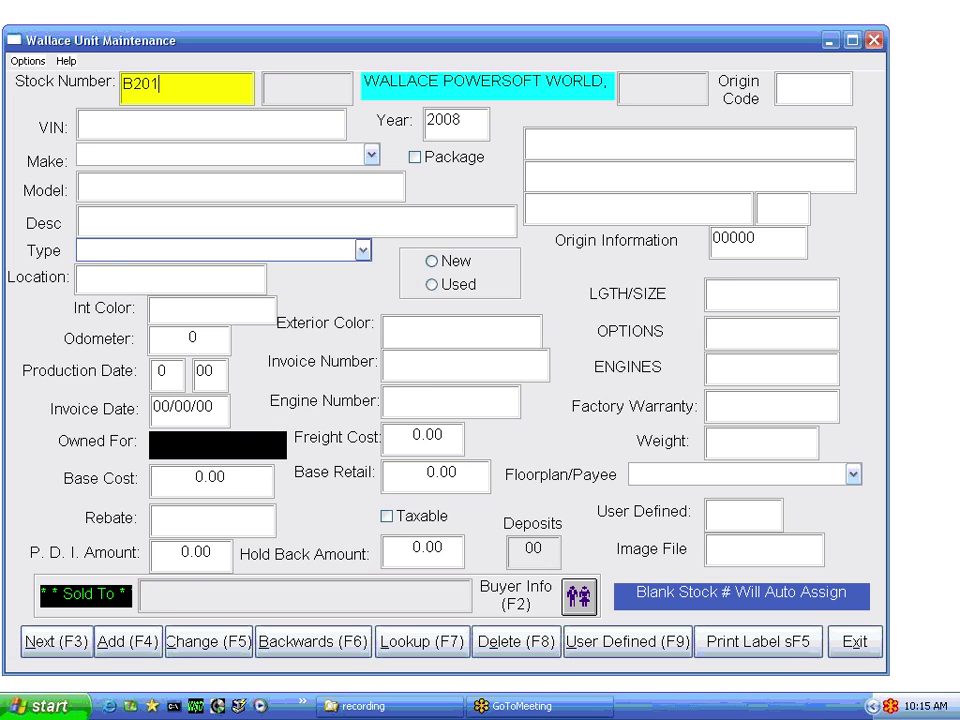
pyautogui.press('Return')
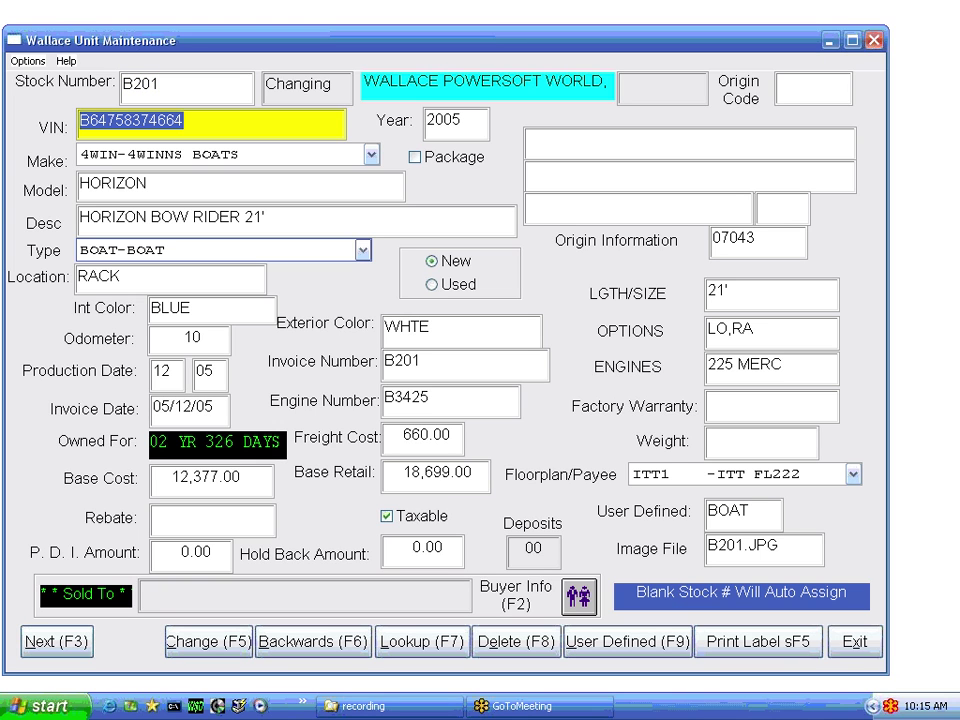
pyautogui.click(27, 60)
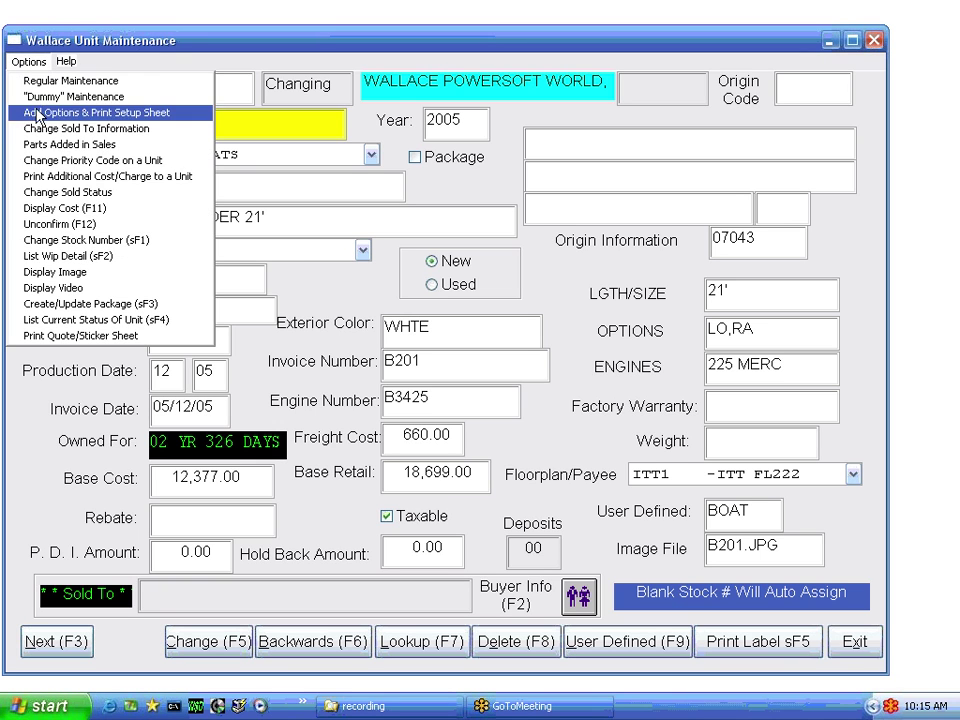
pyautogui.click(68, 210)
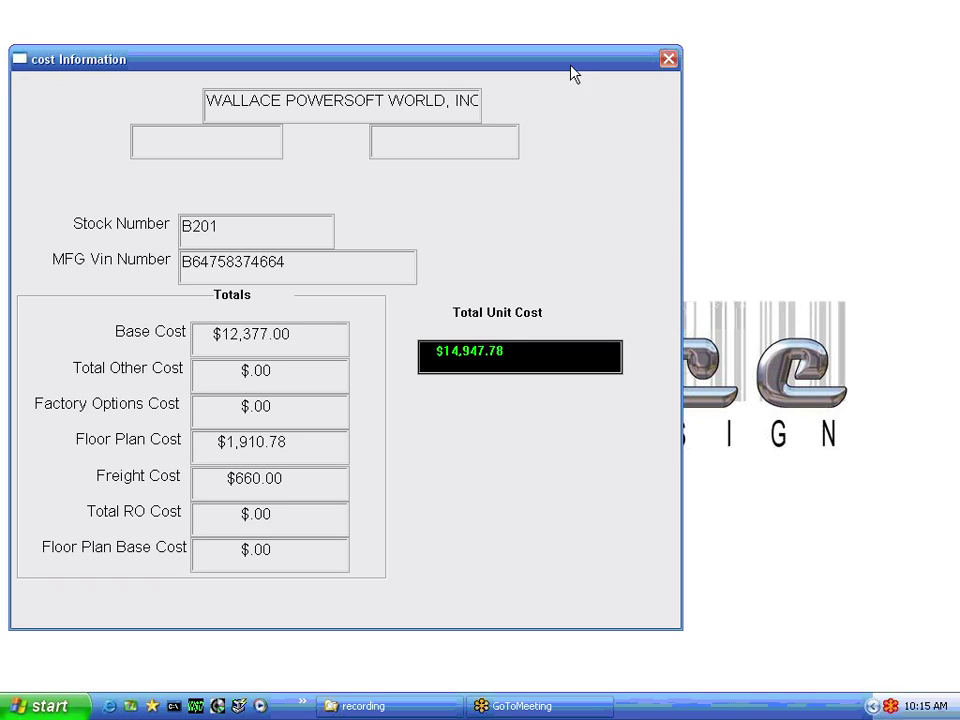
pyautogui.click(669, 60)
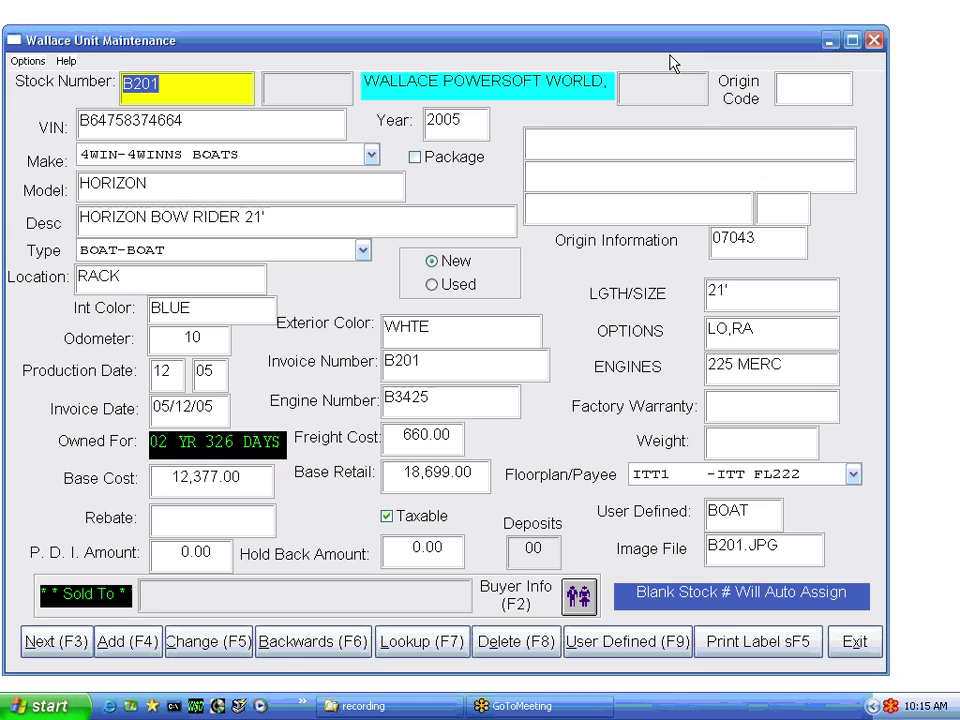
pyautogui.click(857, 648)
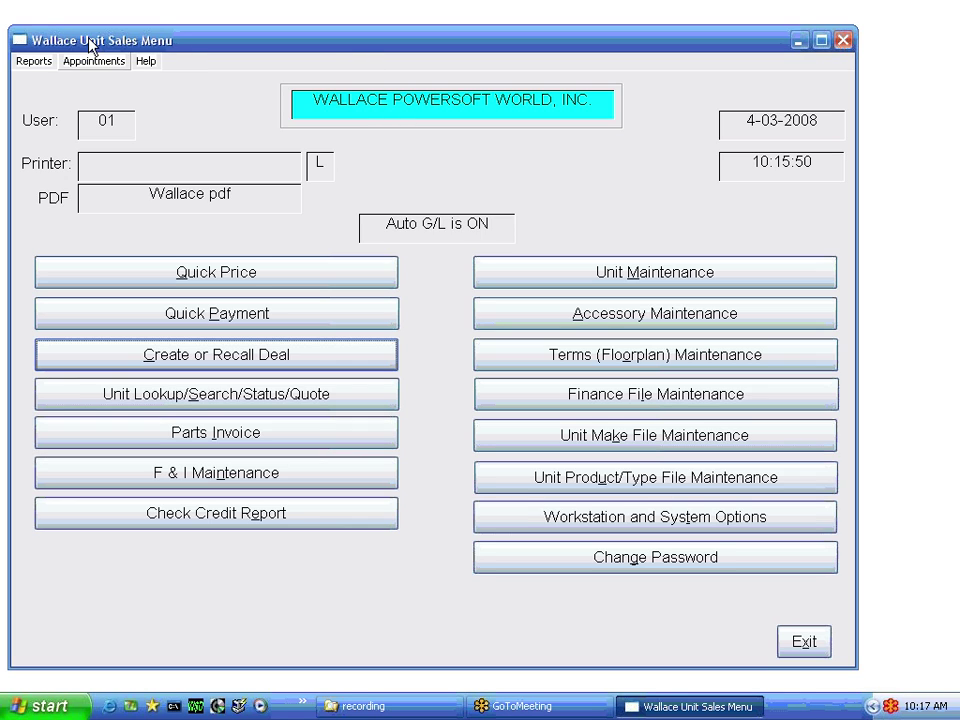
# Step: Start the sorted floorplan cost unit report with Make and Model as the sort keys
pyautogui.click(34, 61)
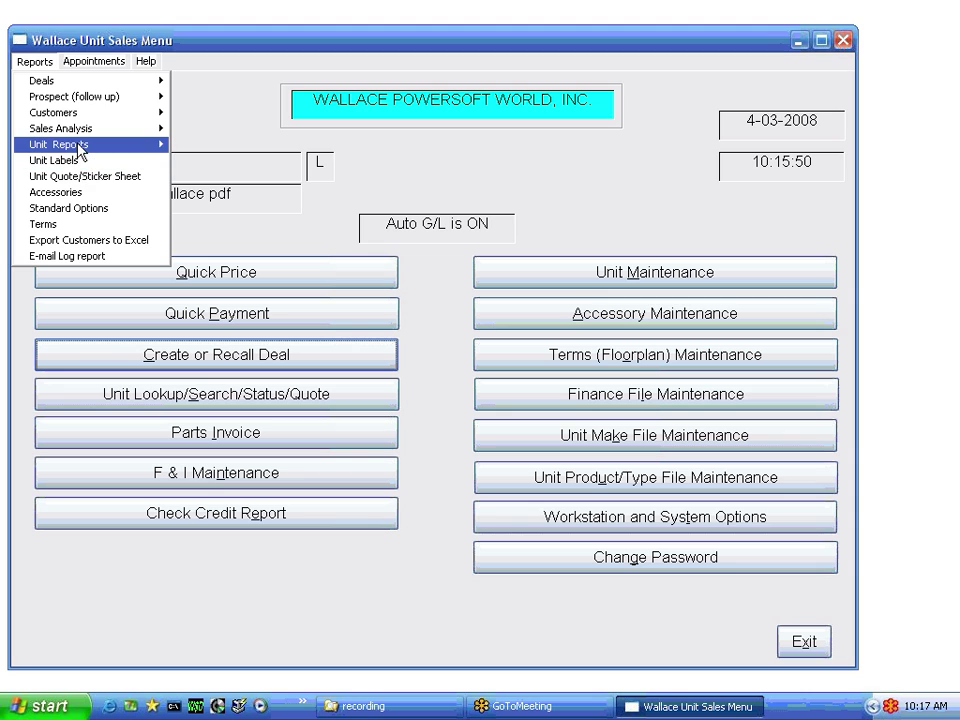
pyautogui.moveTo(80, 146)
pyautogui.moveTo(208, 163)
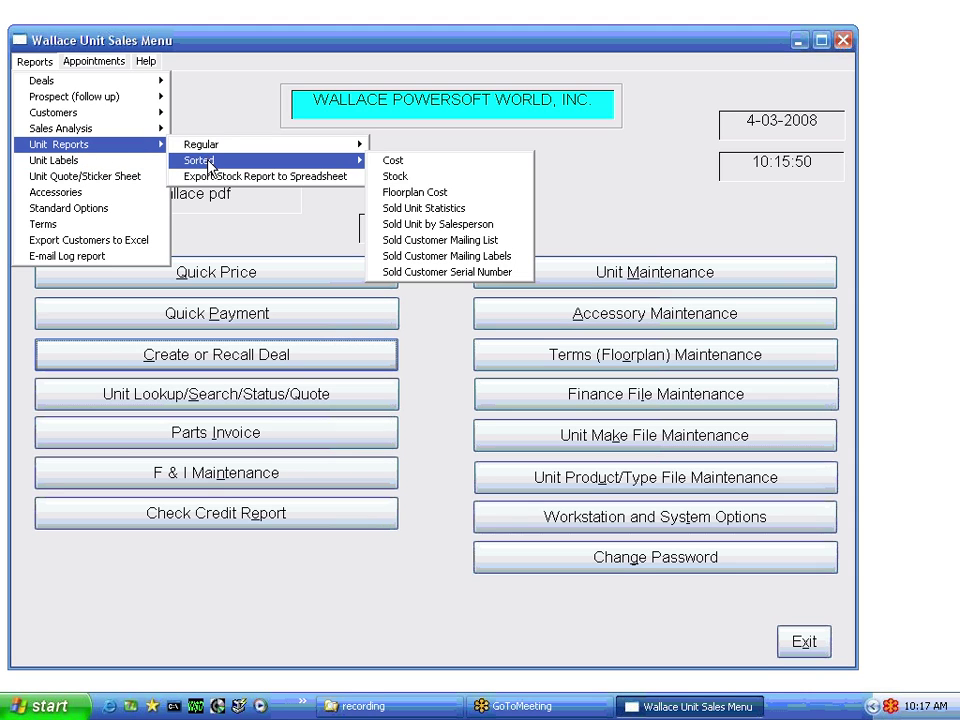
pyautogui.click(392, 133)
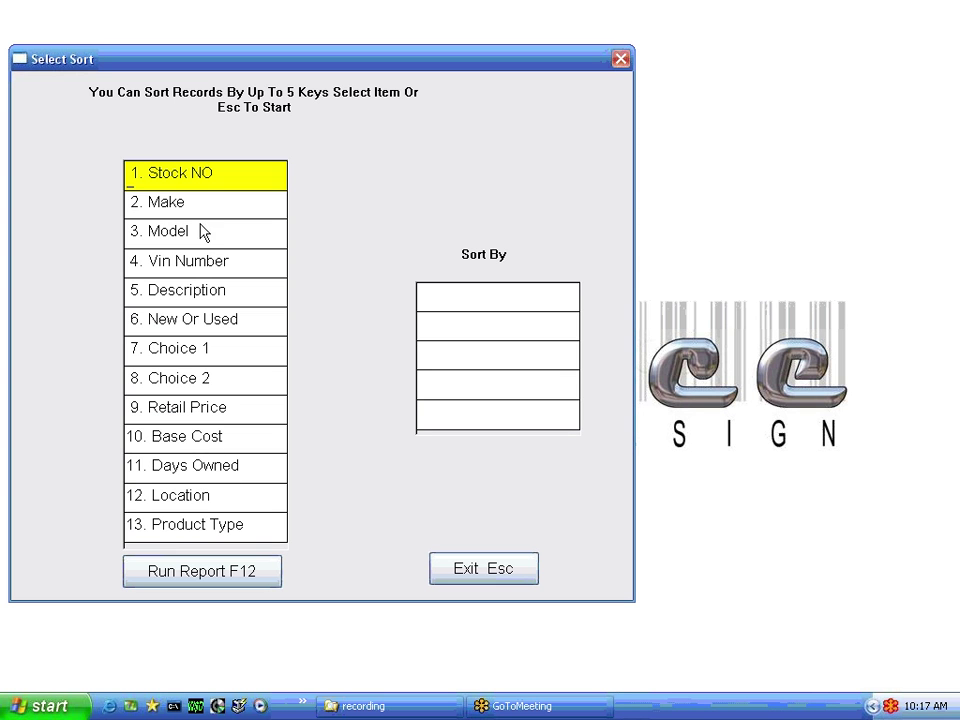
pyautogui.press('Down')
pyautogui.press('Return')
pyautogui.press('Down')
pyautogui.press('Return')
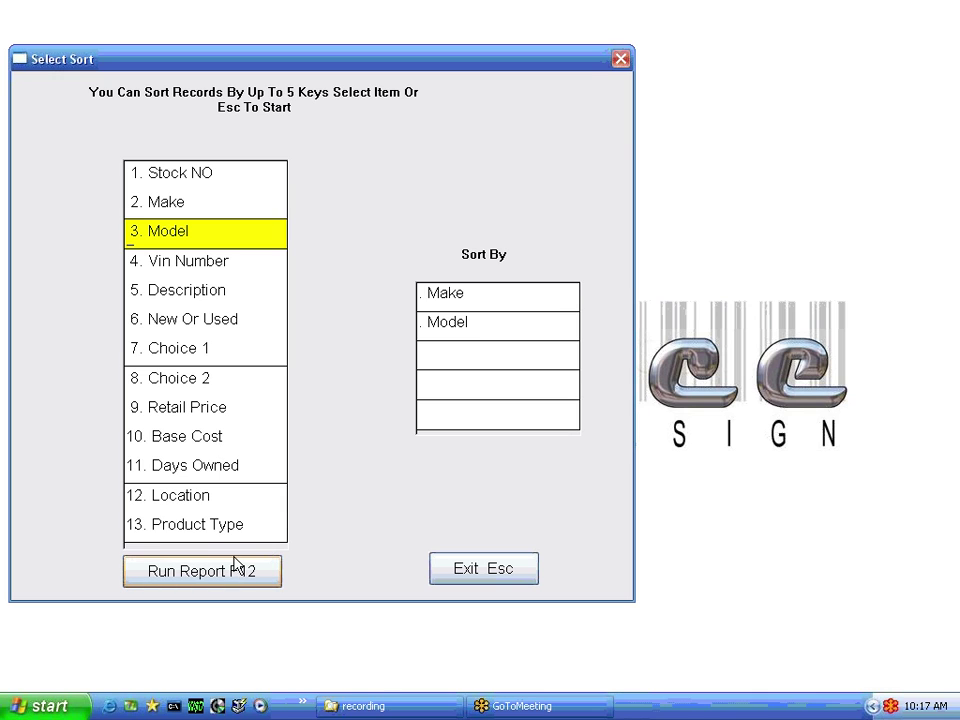
pyautogui.click(221, 569)
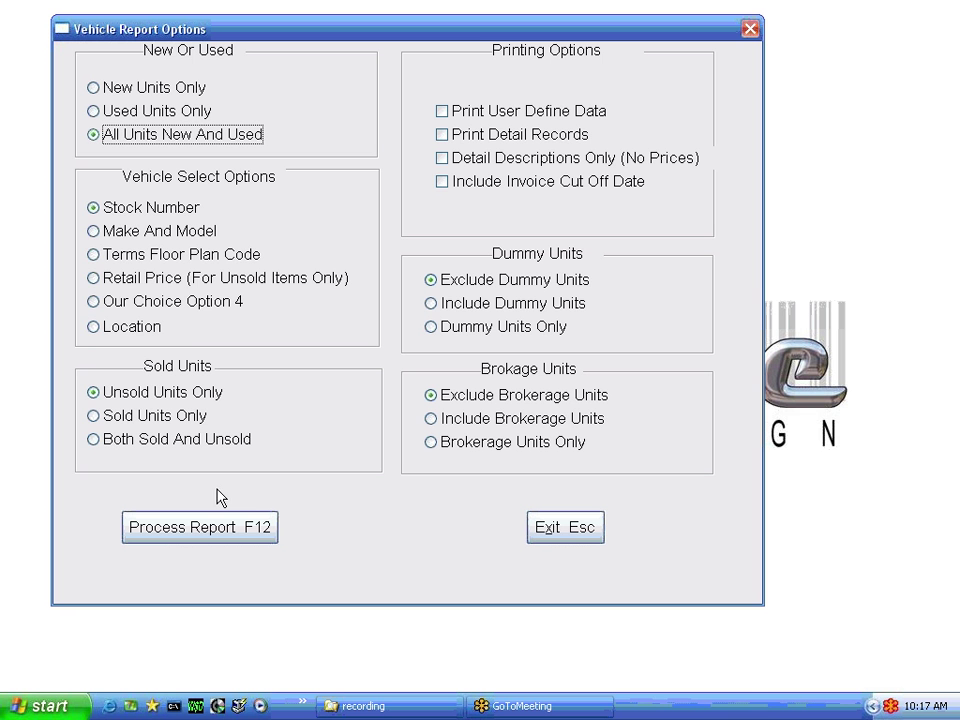
# Step: Process the report by terms floor plan code for all terms codes, with totals at each code change, and preview it
pyautogui.click(94, 257)
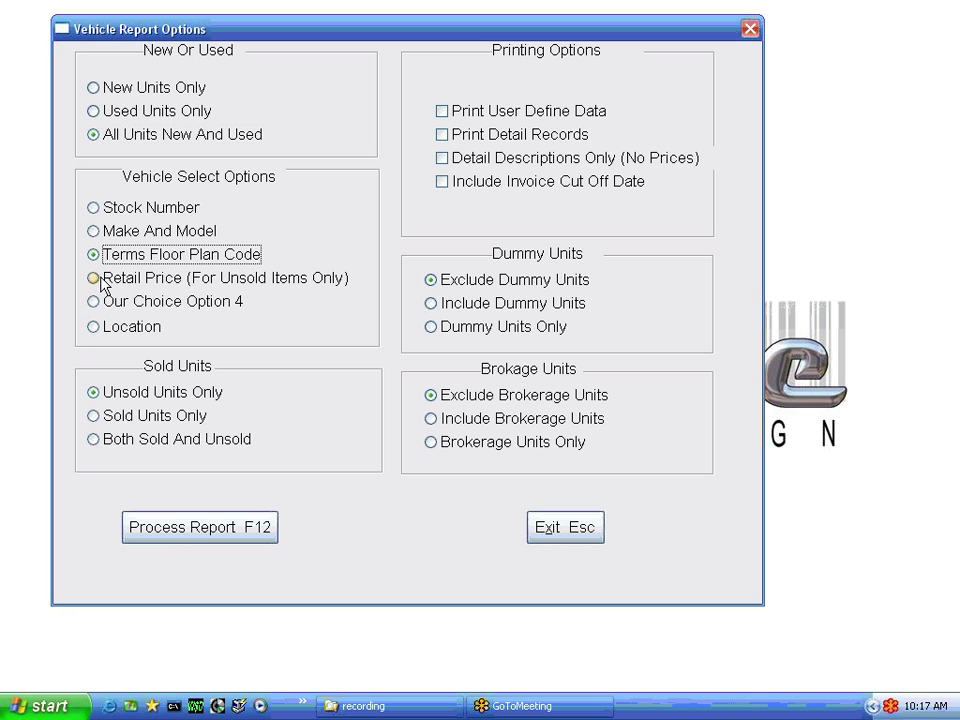
pyautogui.click(223, 533)
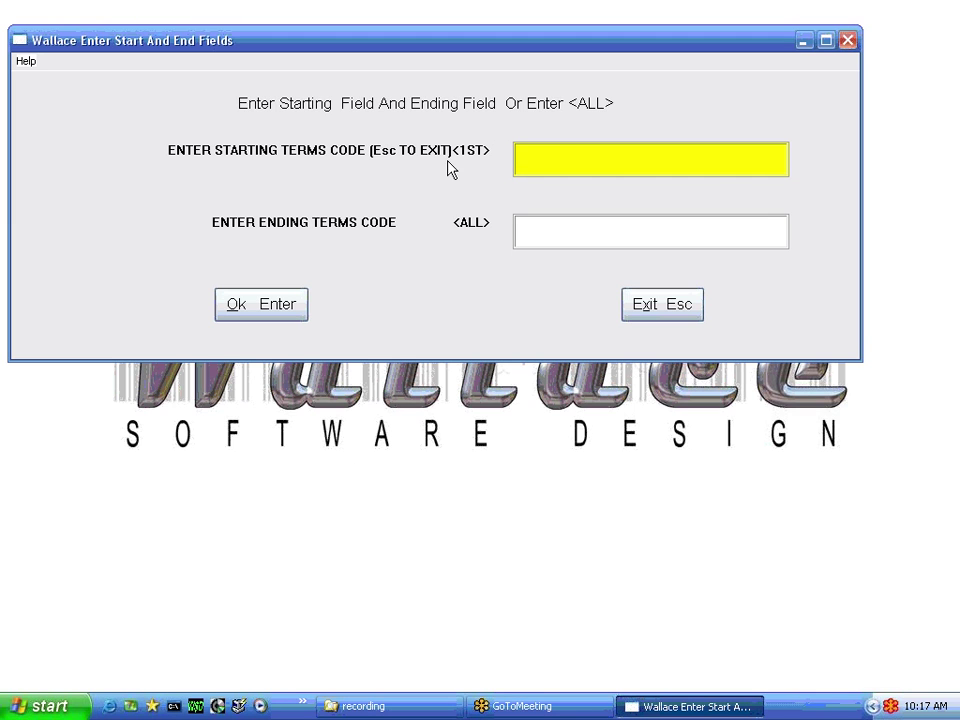
pyautogui.click(280, 310)
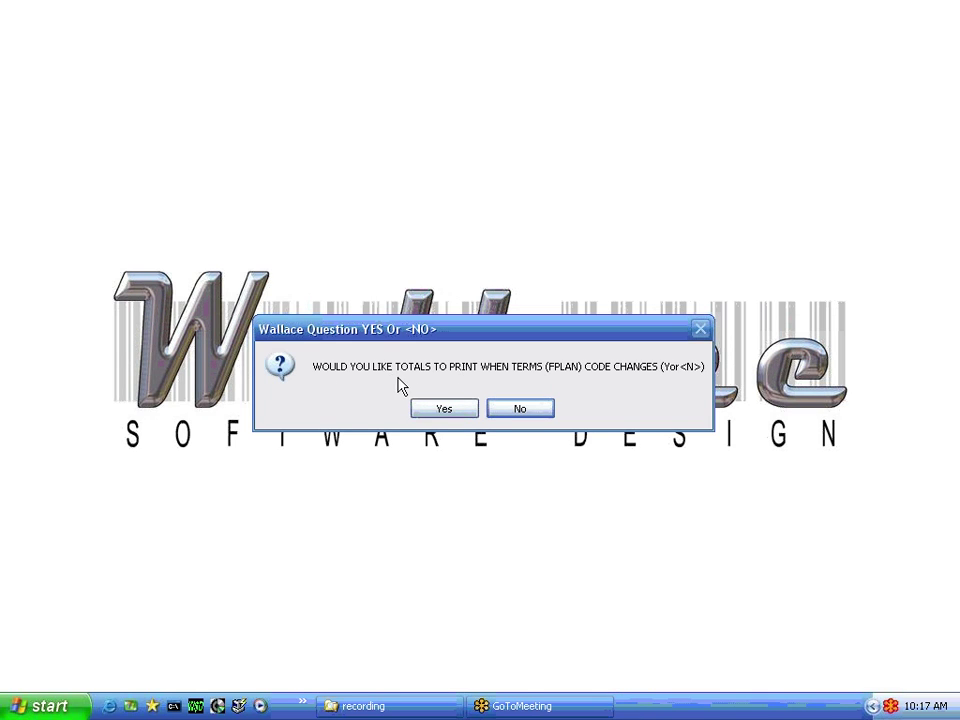
pyautogui.click(452, 410)
pyautogui.click(295, 185)
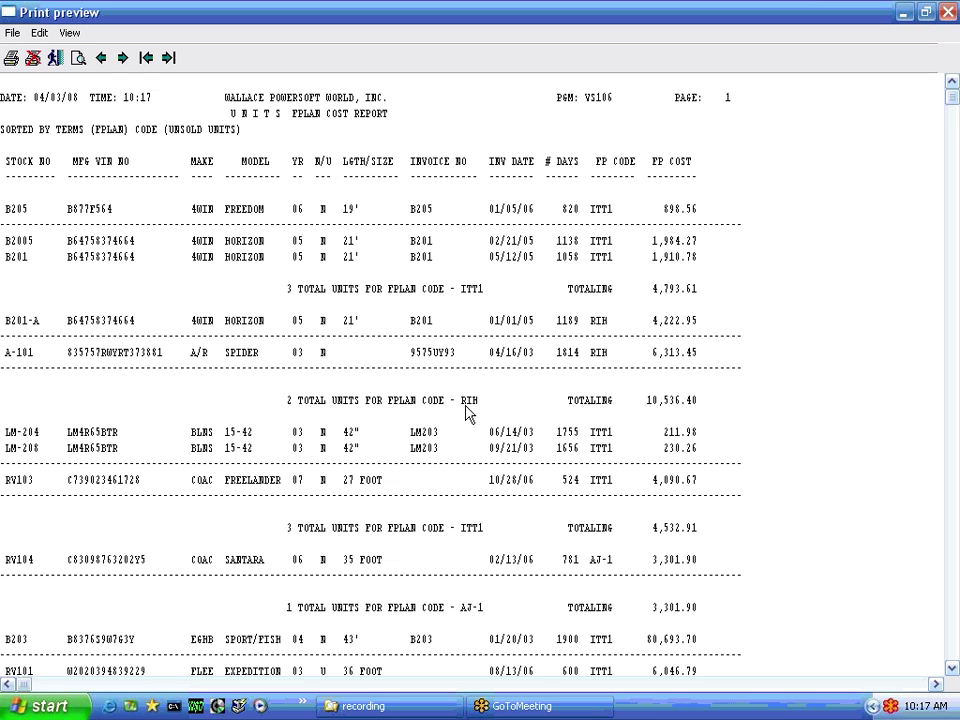
# Step: Review the floor plan costs in the report preview, cancel the print, and return to the systems menu
pyautogui.scroll(-5, 466, 413)
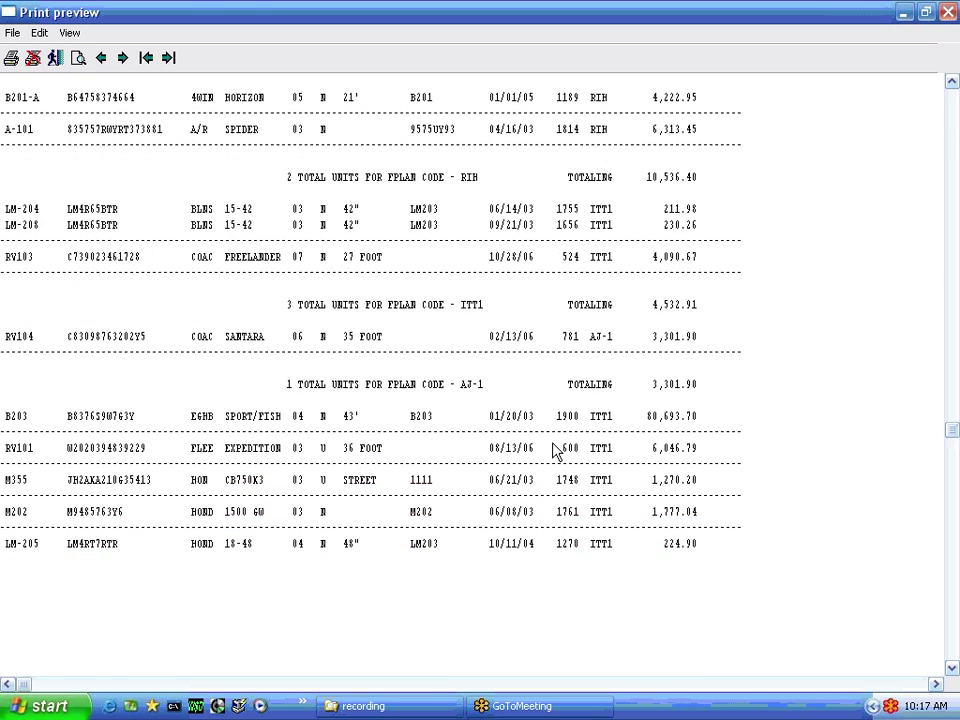
pyautogui.scroll(-1, 557, 452)
pyautogui.click(33, 57)
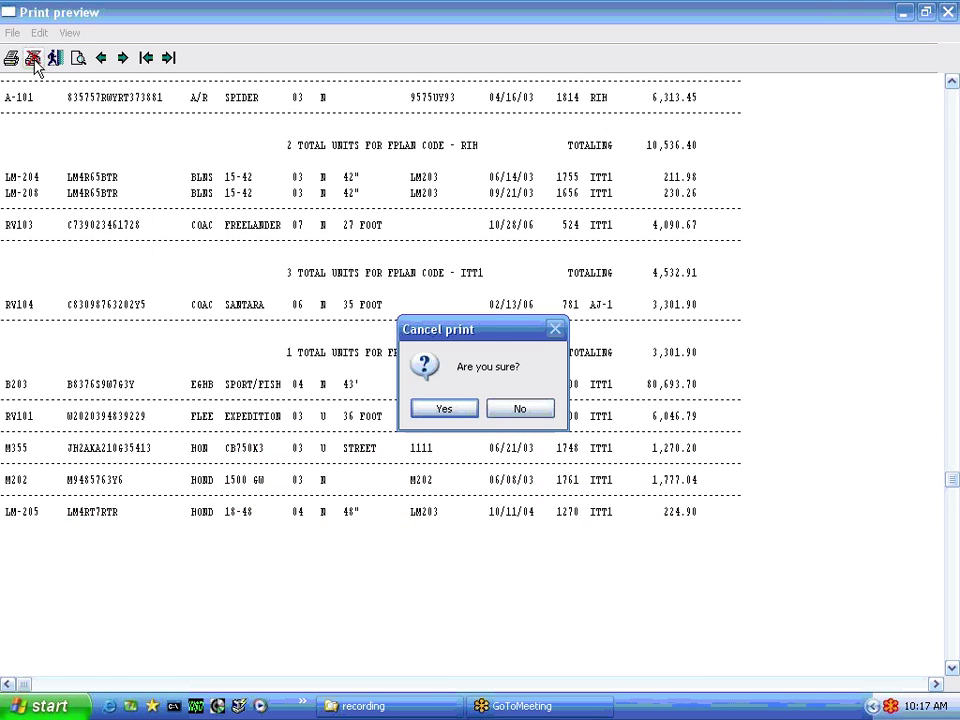
pyautogui.click(440, 410)
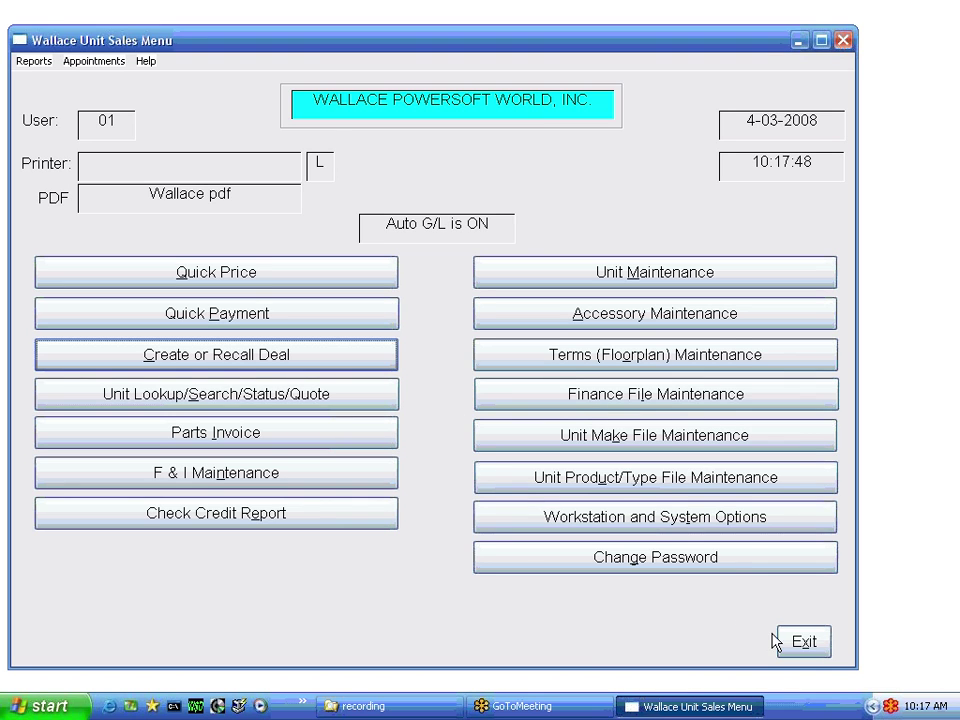
pyautogui.click(790, 642)
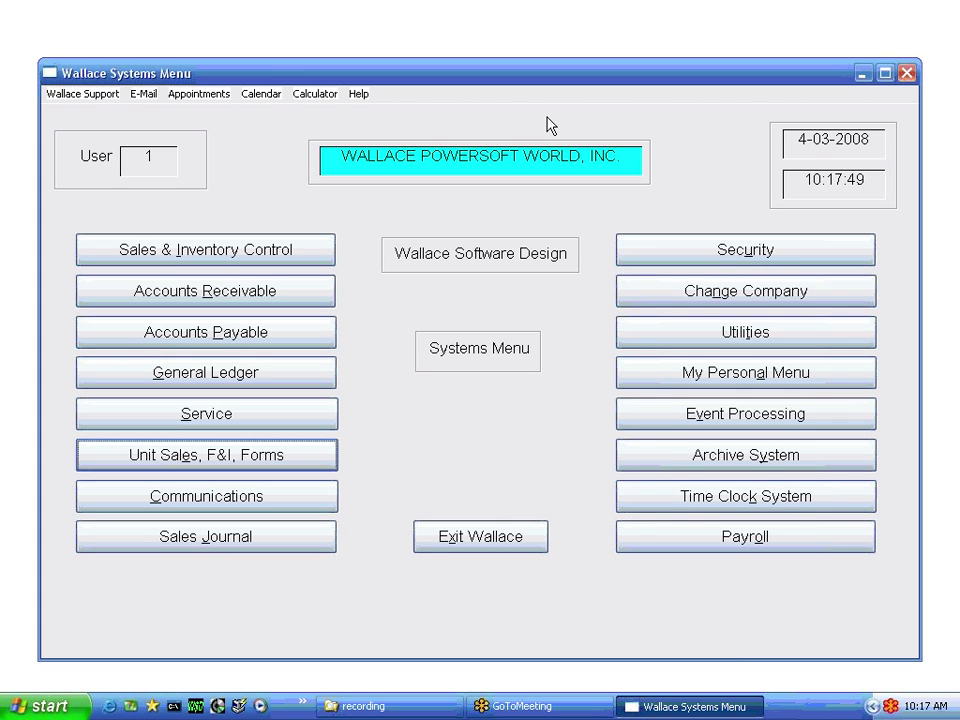